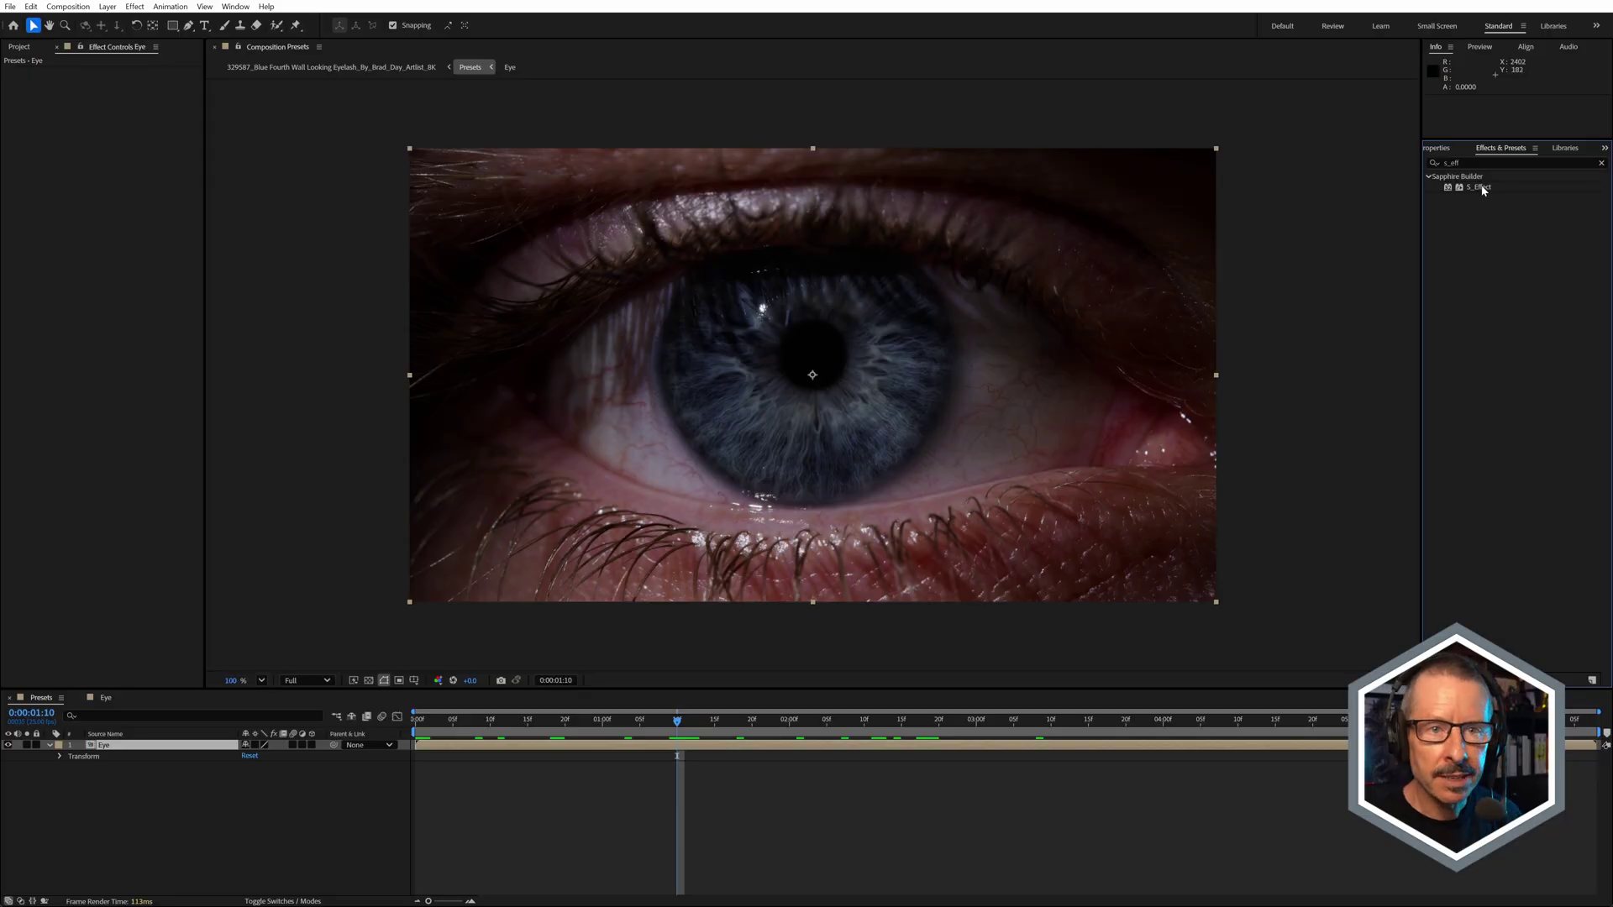
- Apply Sapphire S_Effect to the Eye layer and open its preset browser
left_click(1484, 187)
left_click_drag(1484, 187, 881, 316)
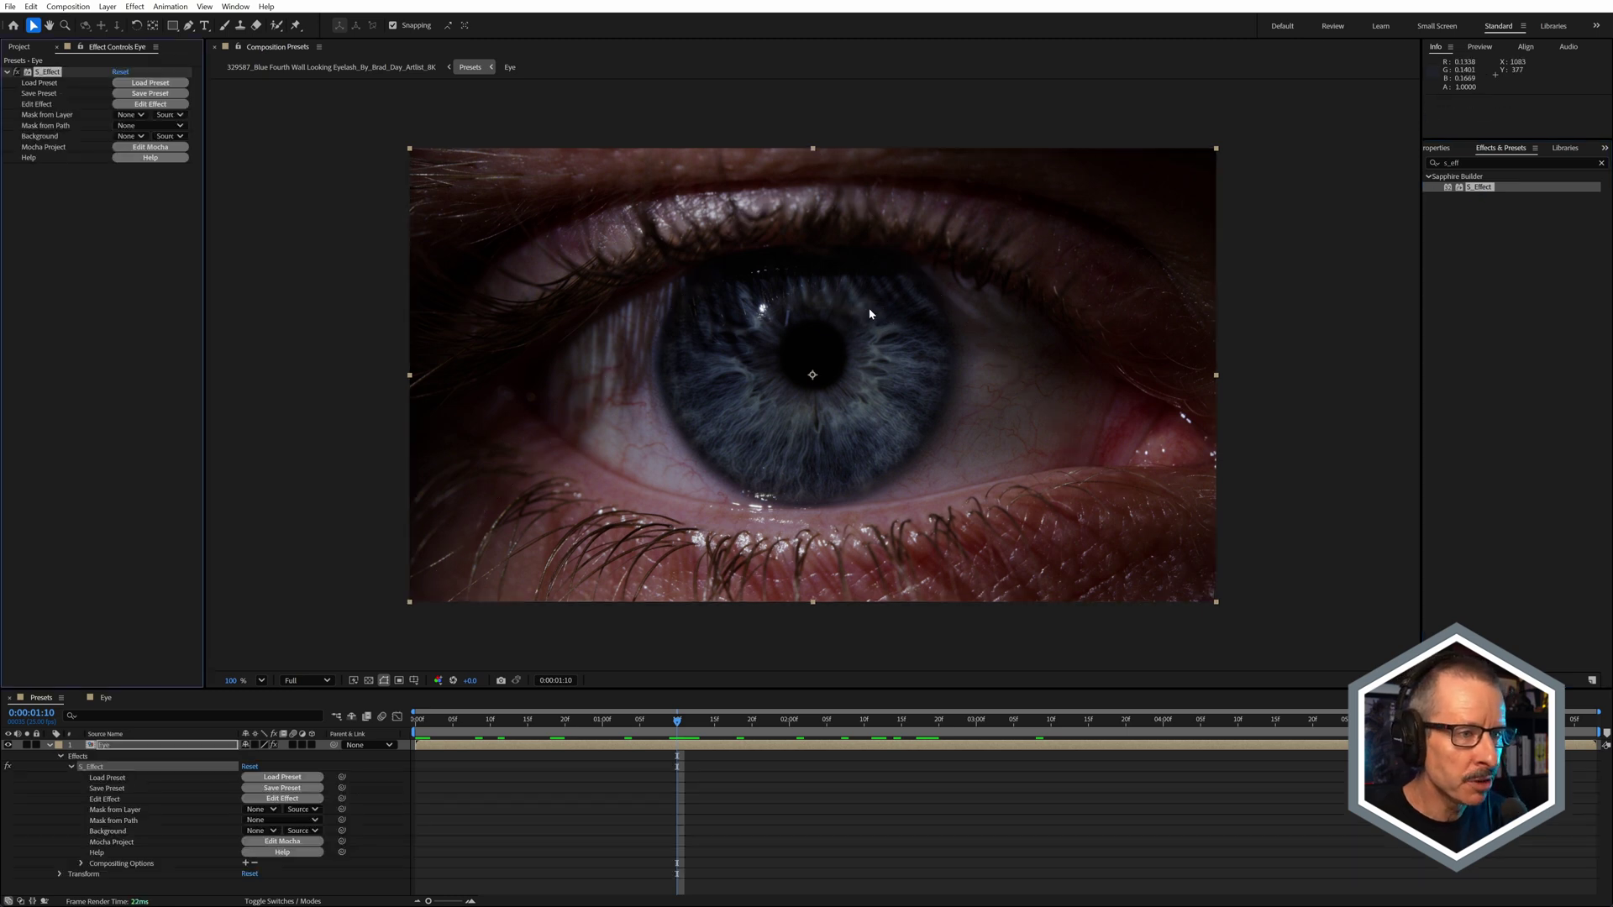
left_click(174, 84)
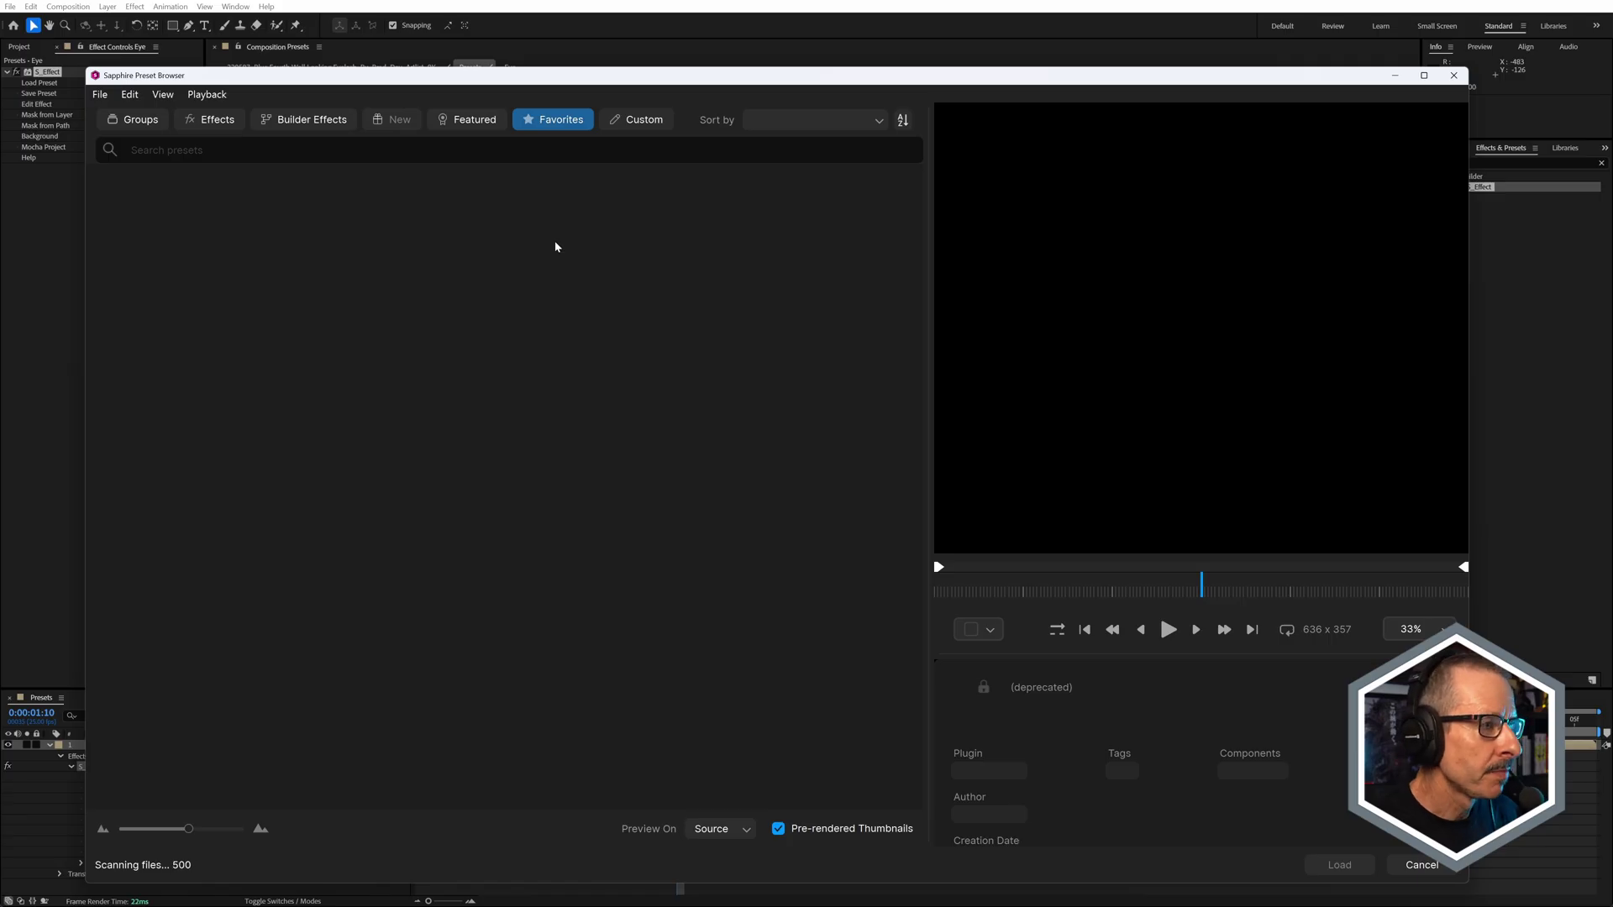
- Browse the Groups, Effects, Featured and Favorites preset tabs
left_click(140, 121)
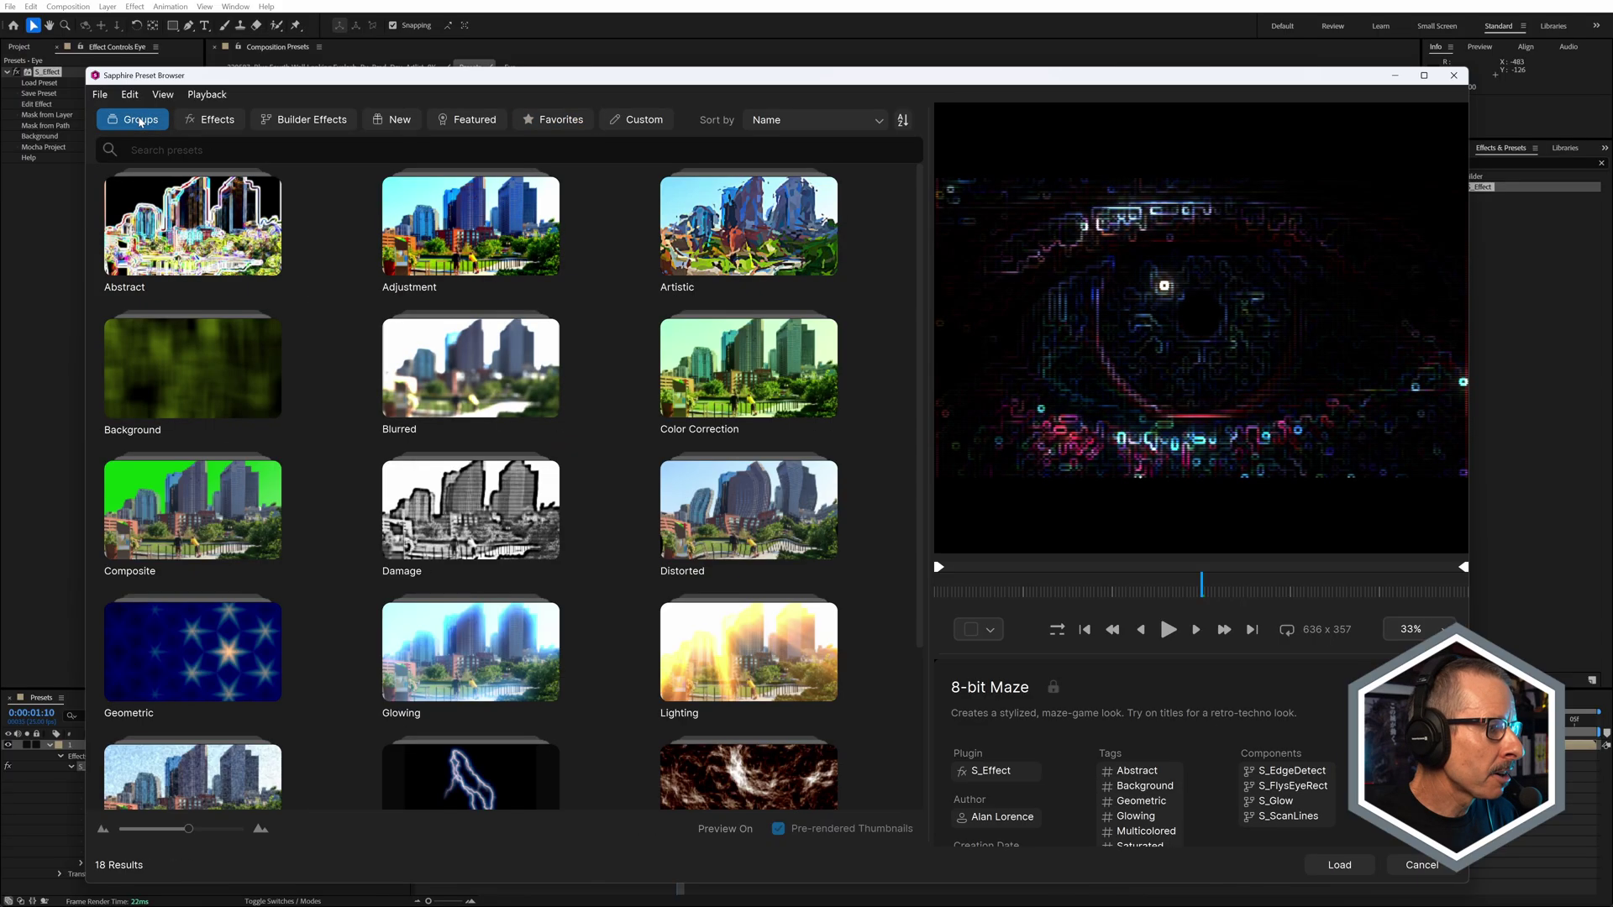
left_click(213, 121)
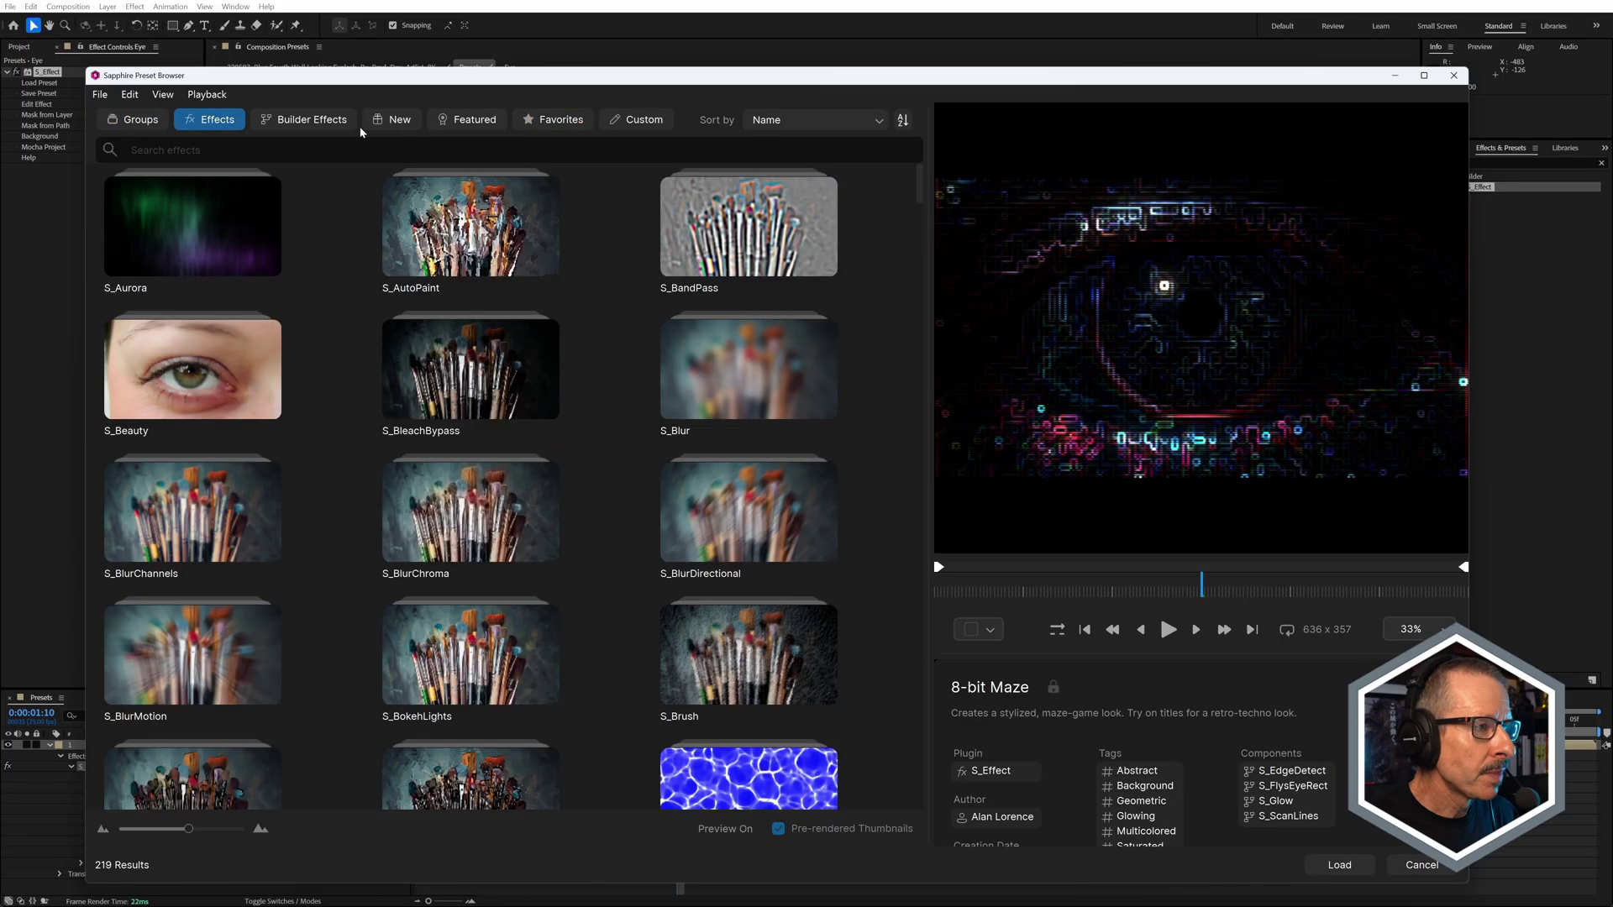
left_click(475, 121)
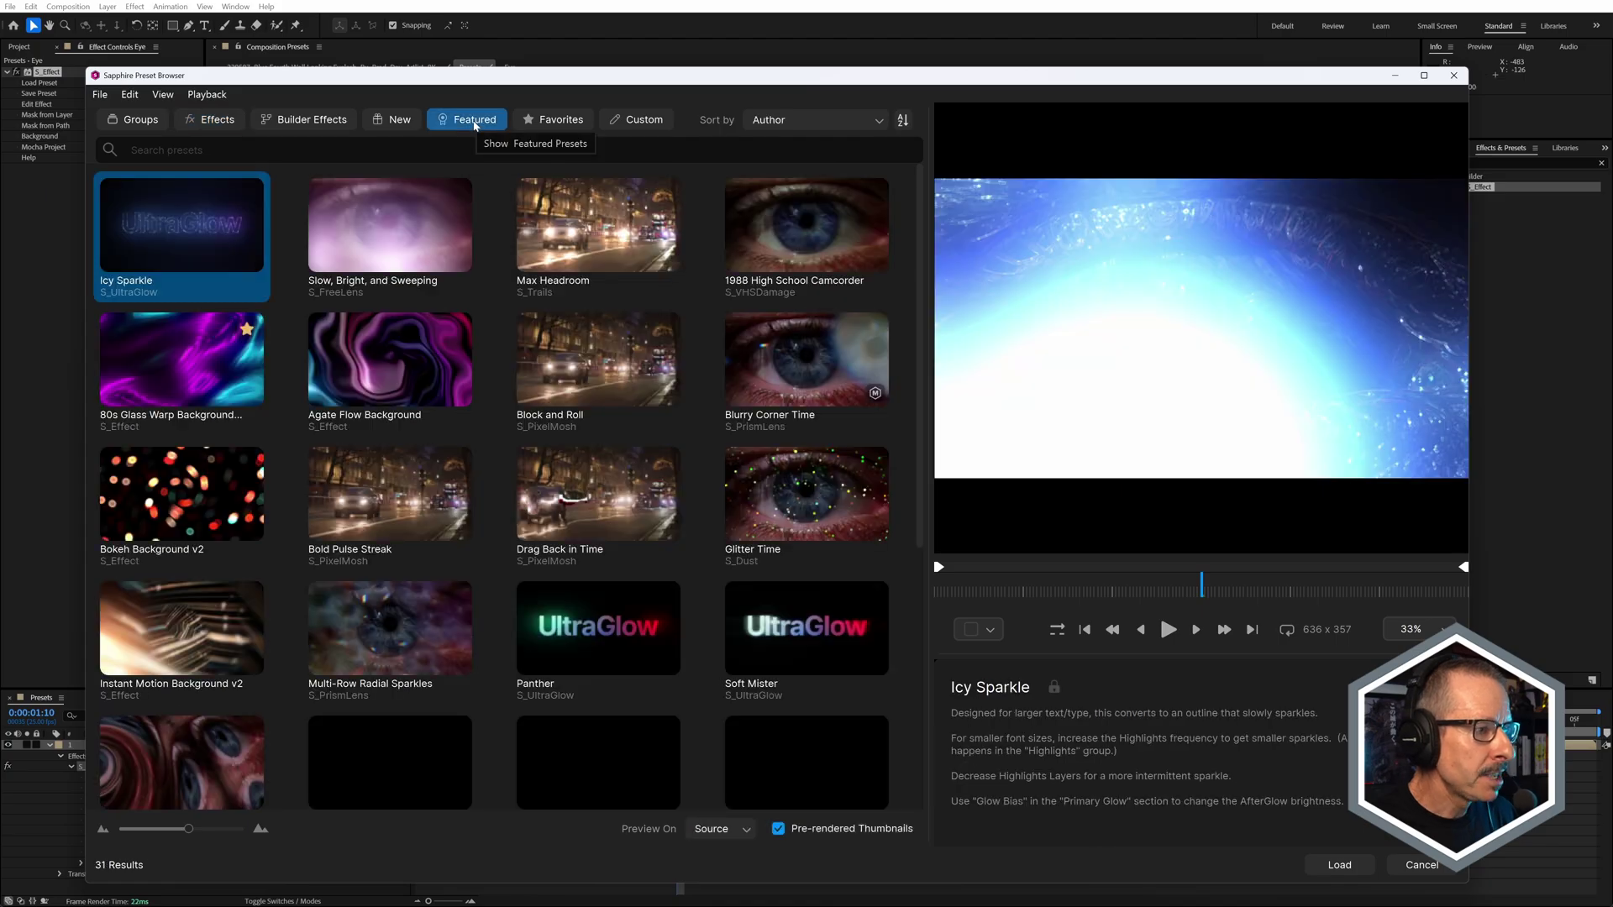
scroll(920, 287, "down", 3)
scroll(919, 287, "up", 2)
scroll(920, 288, "up", 1)
left_click(561, 120)
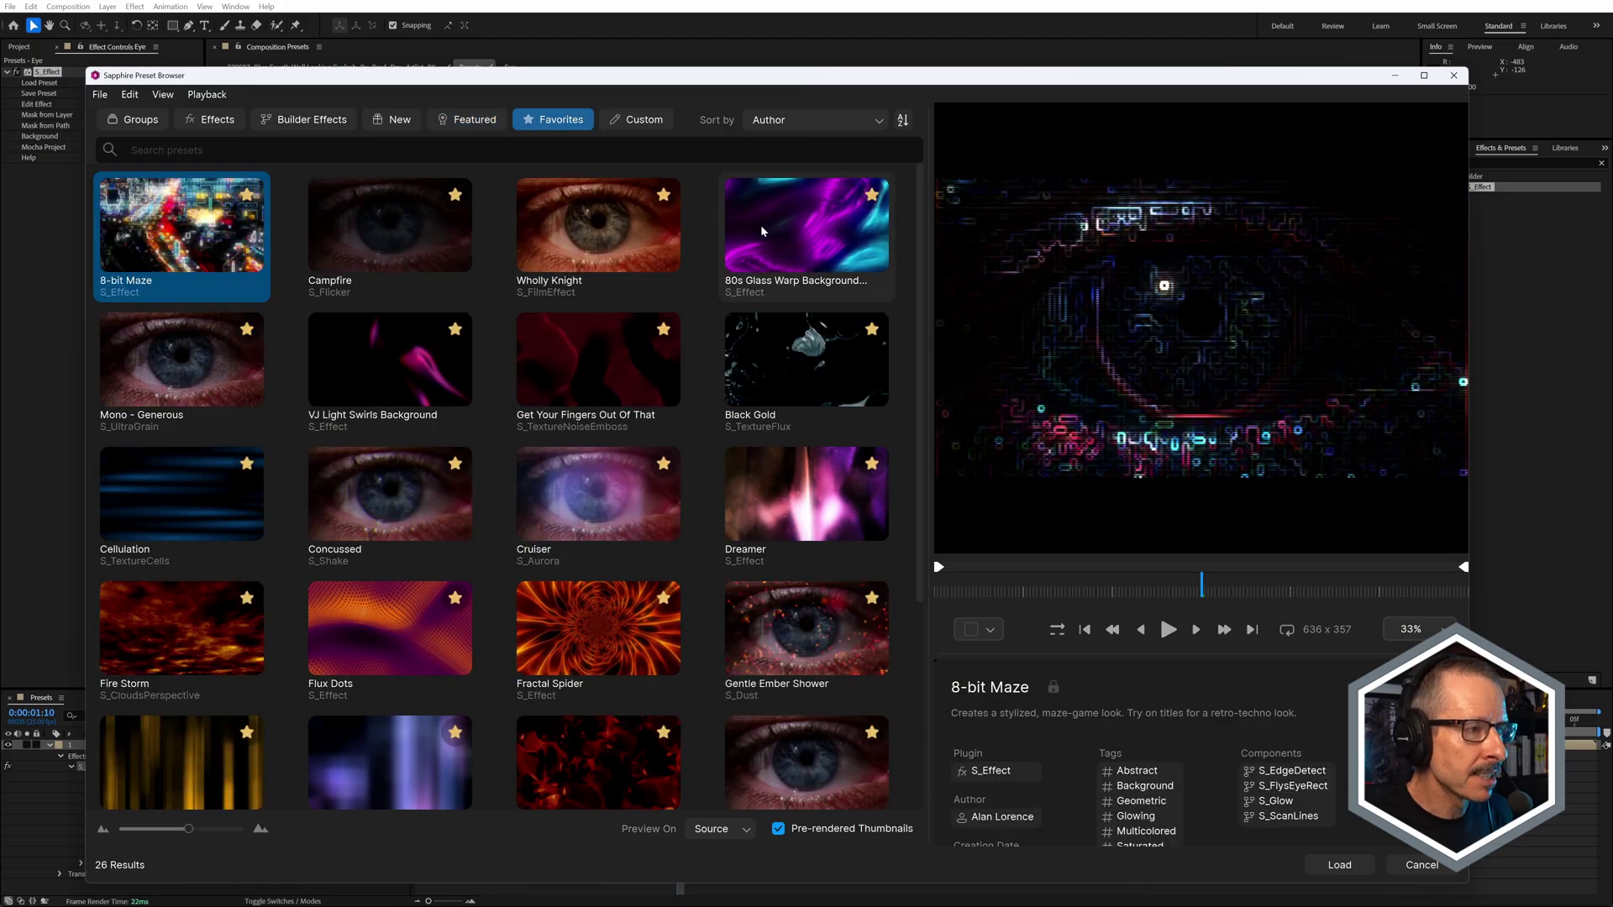
mouse_move(919, 249)
left_mouse_down()
mouse_move(909, 556)
mouse_move(920, 148)
left_mouse_up()
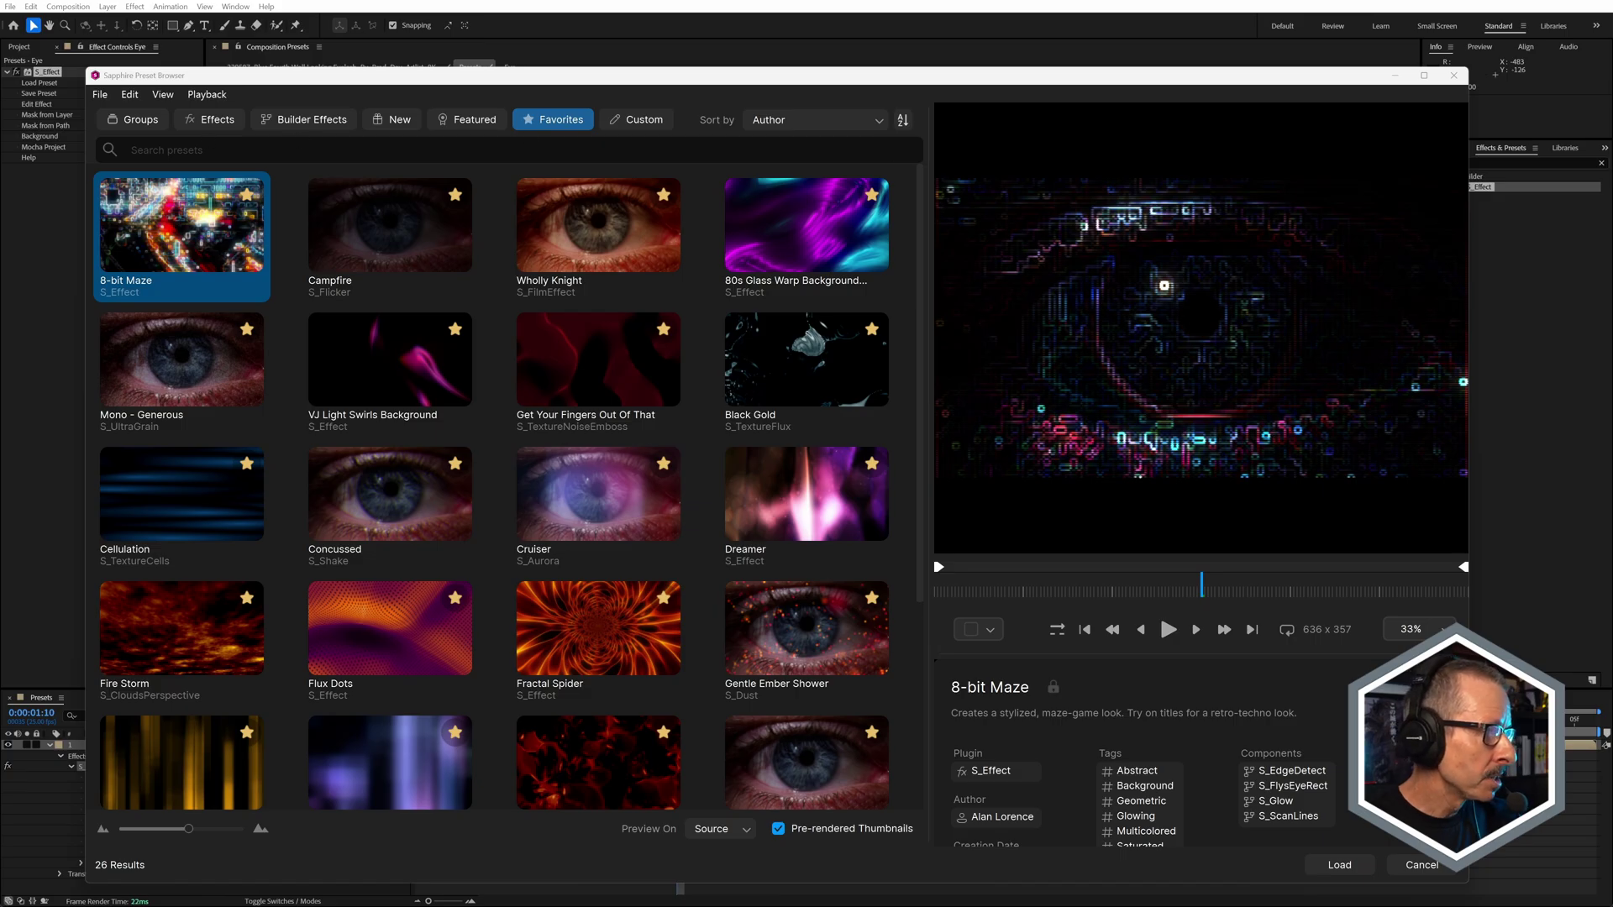
- Filter the Sapphire presets by the Glassy tag
left_click(336, 150)
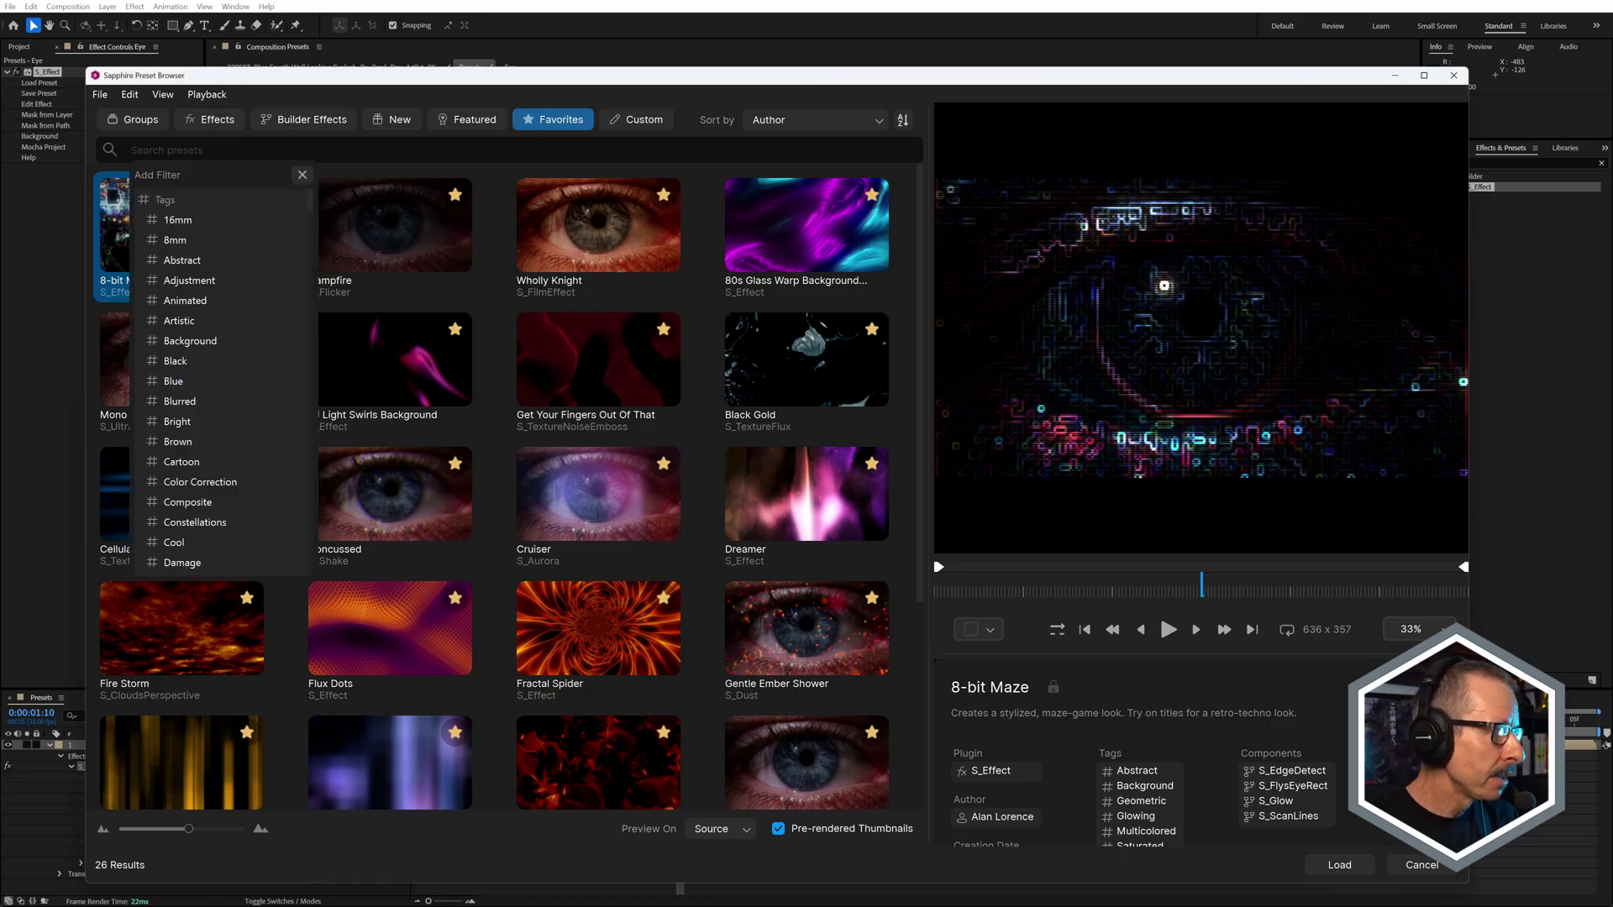
type("glassy")
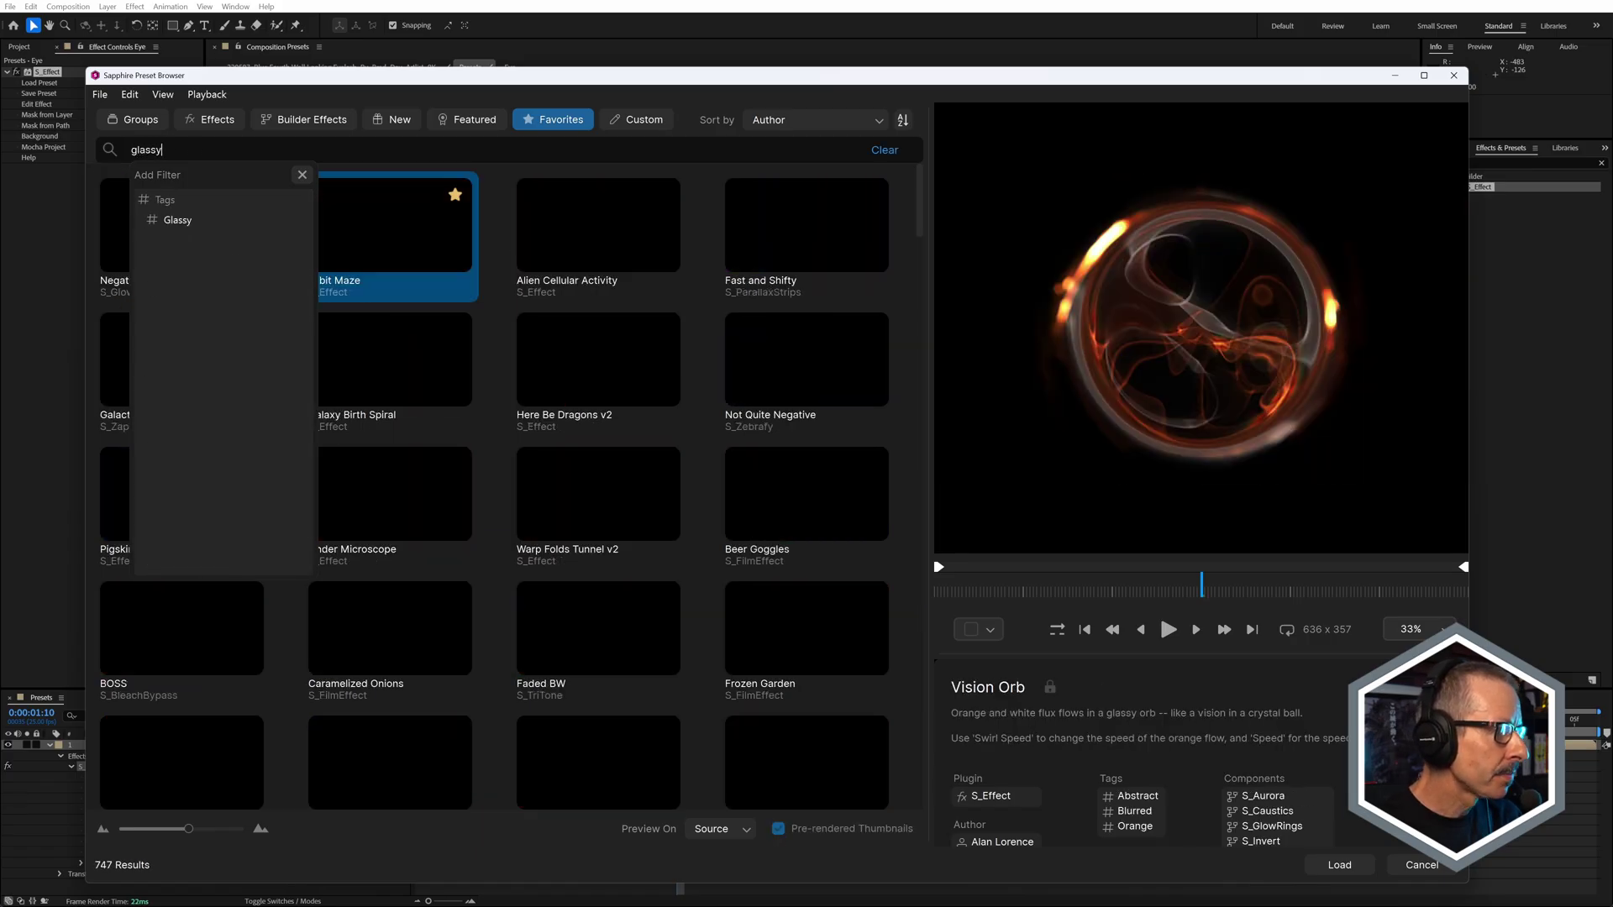
left_click(178, 221)
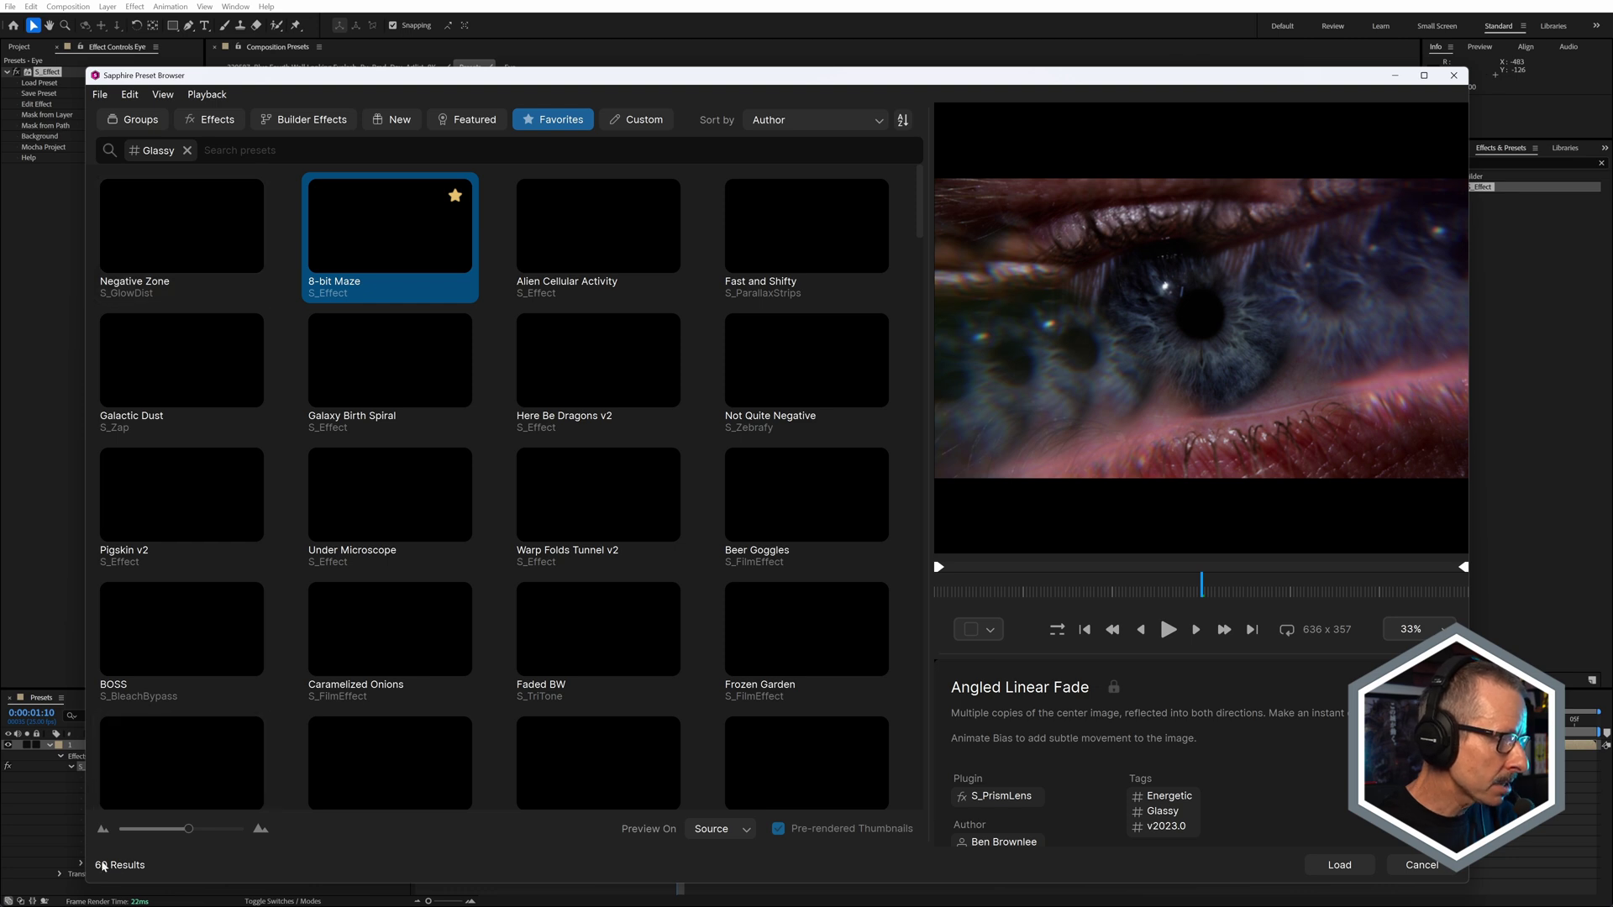
- Add Distorted as a second tag filter, narrowing the list to 26 presets
left_click(252, 150)
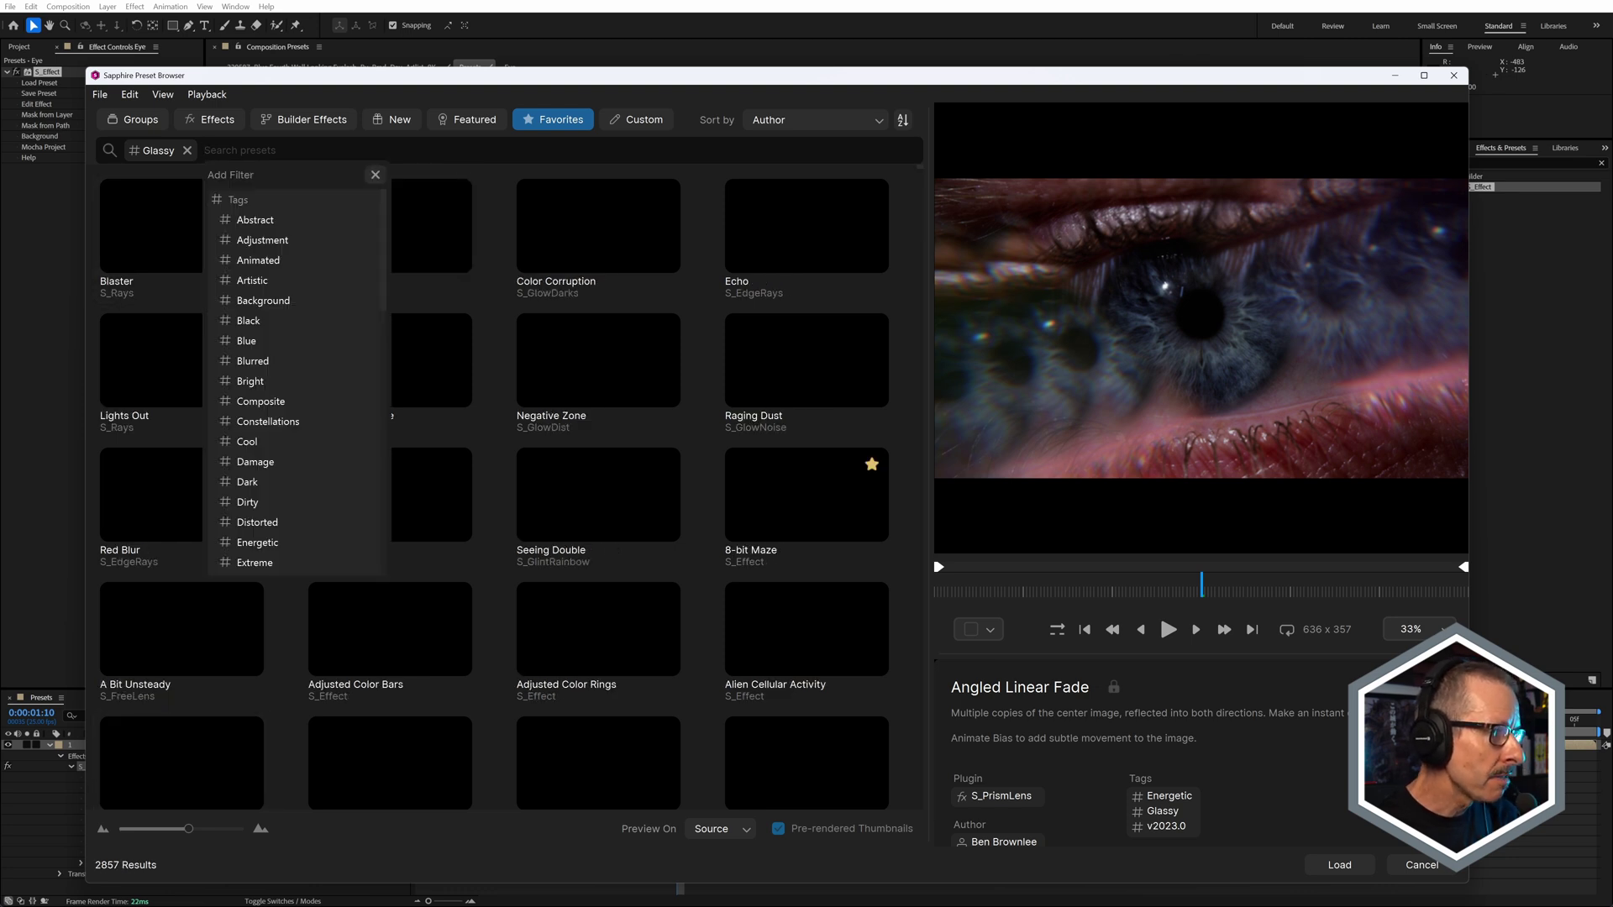
type("distorted")
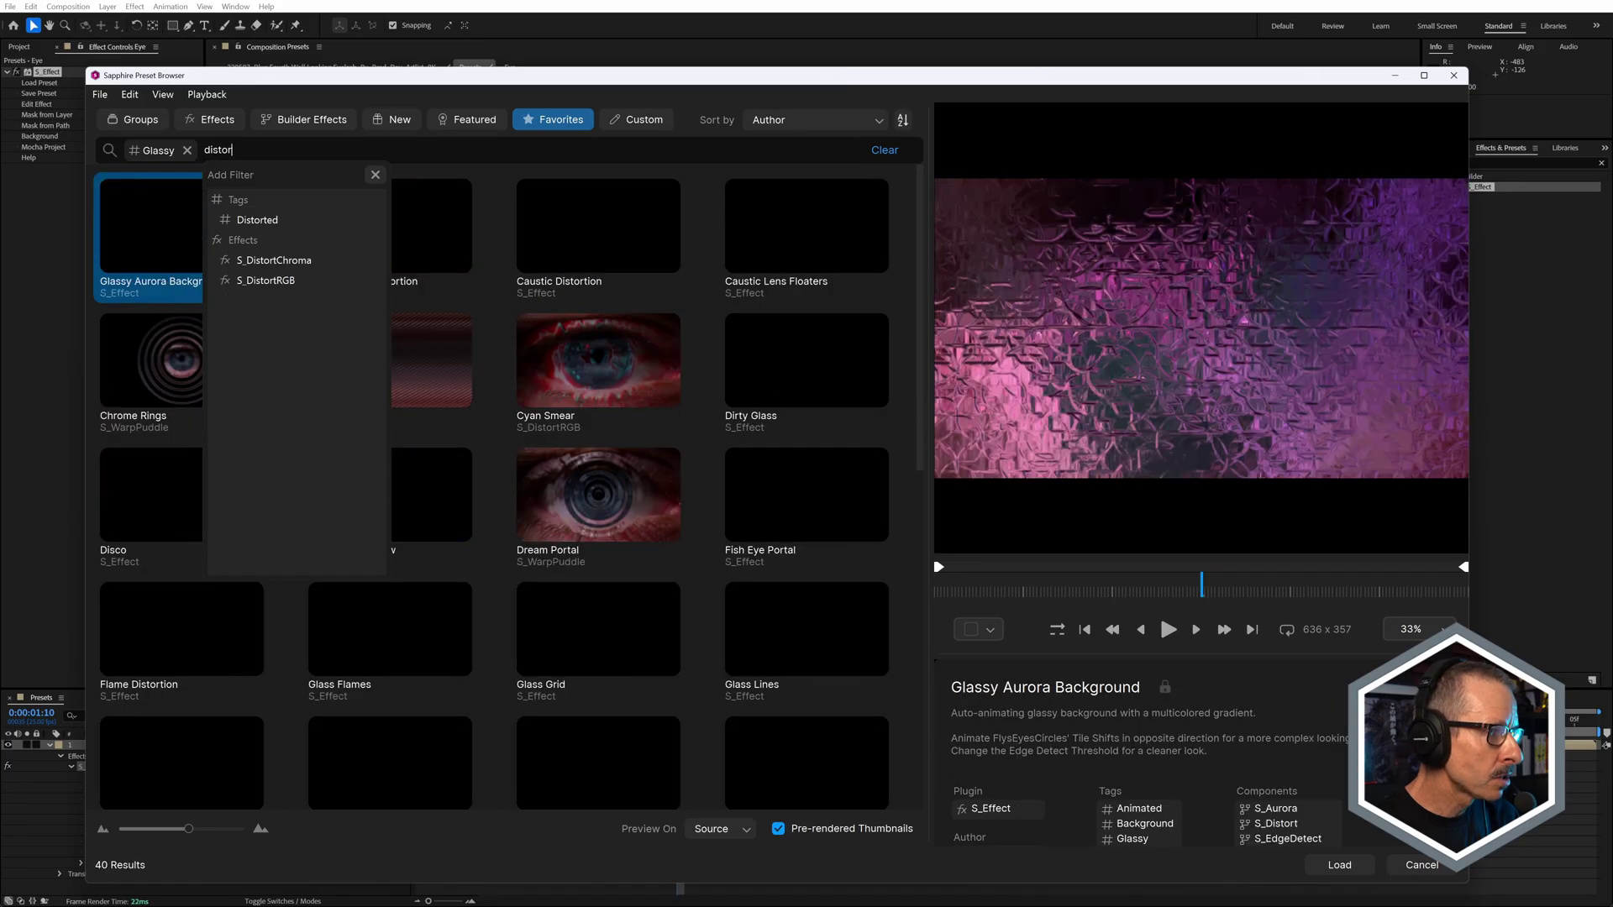
key("Down")
key("Return")
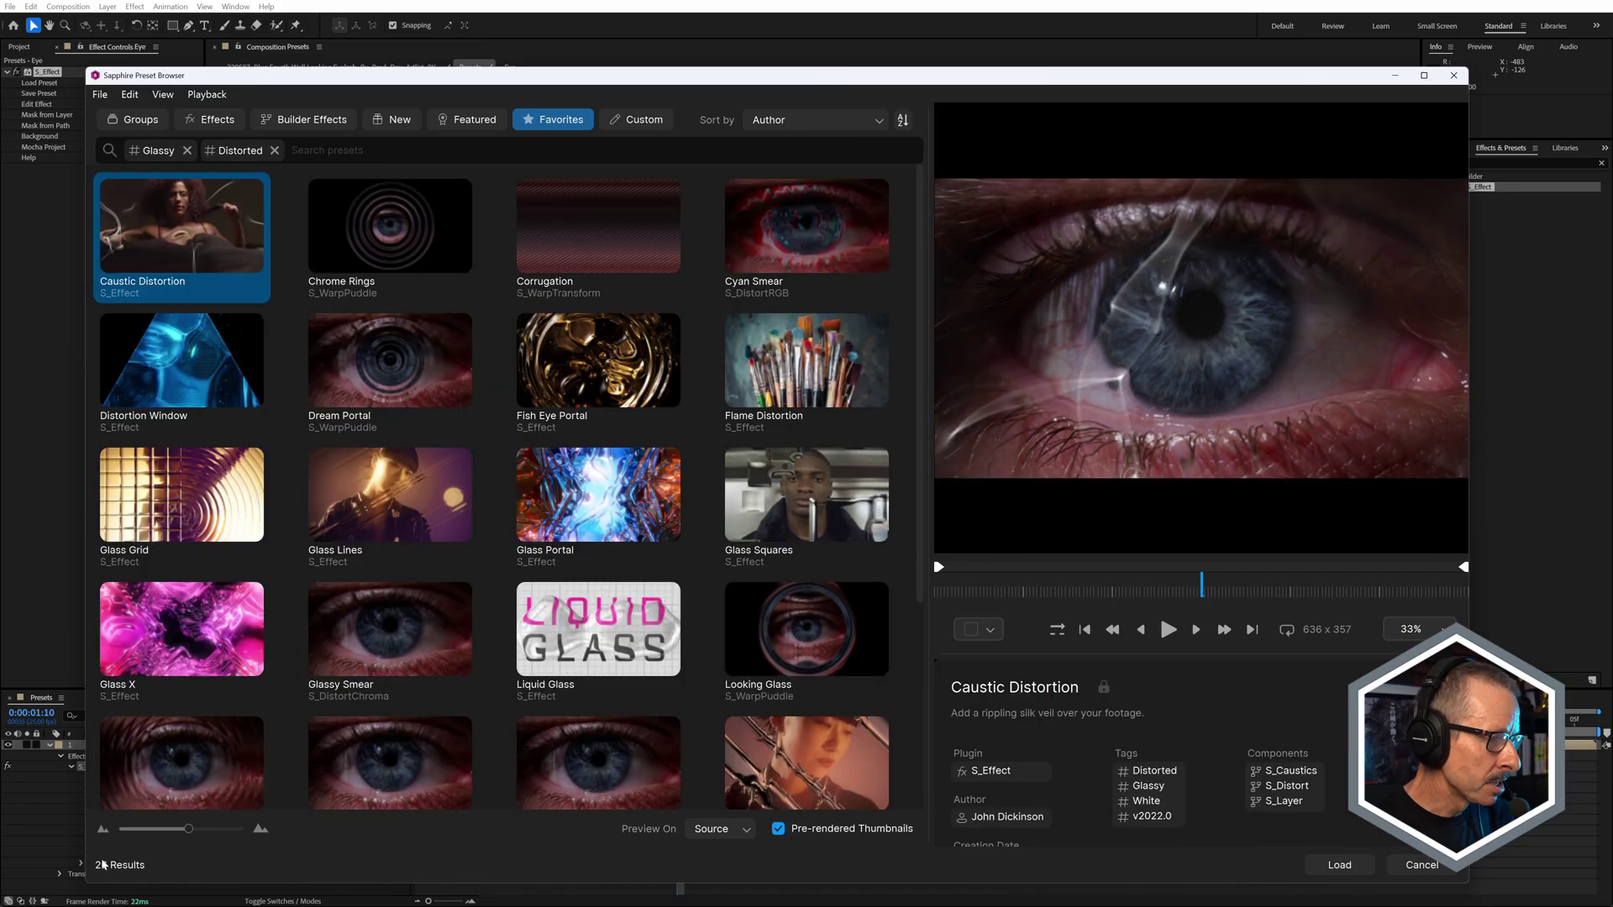
left_click(336, 150)
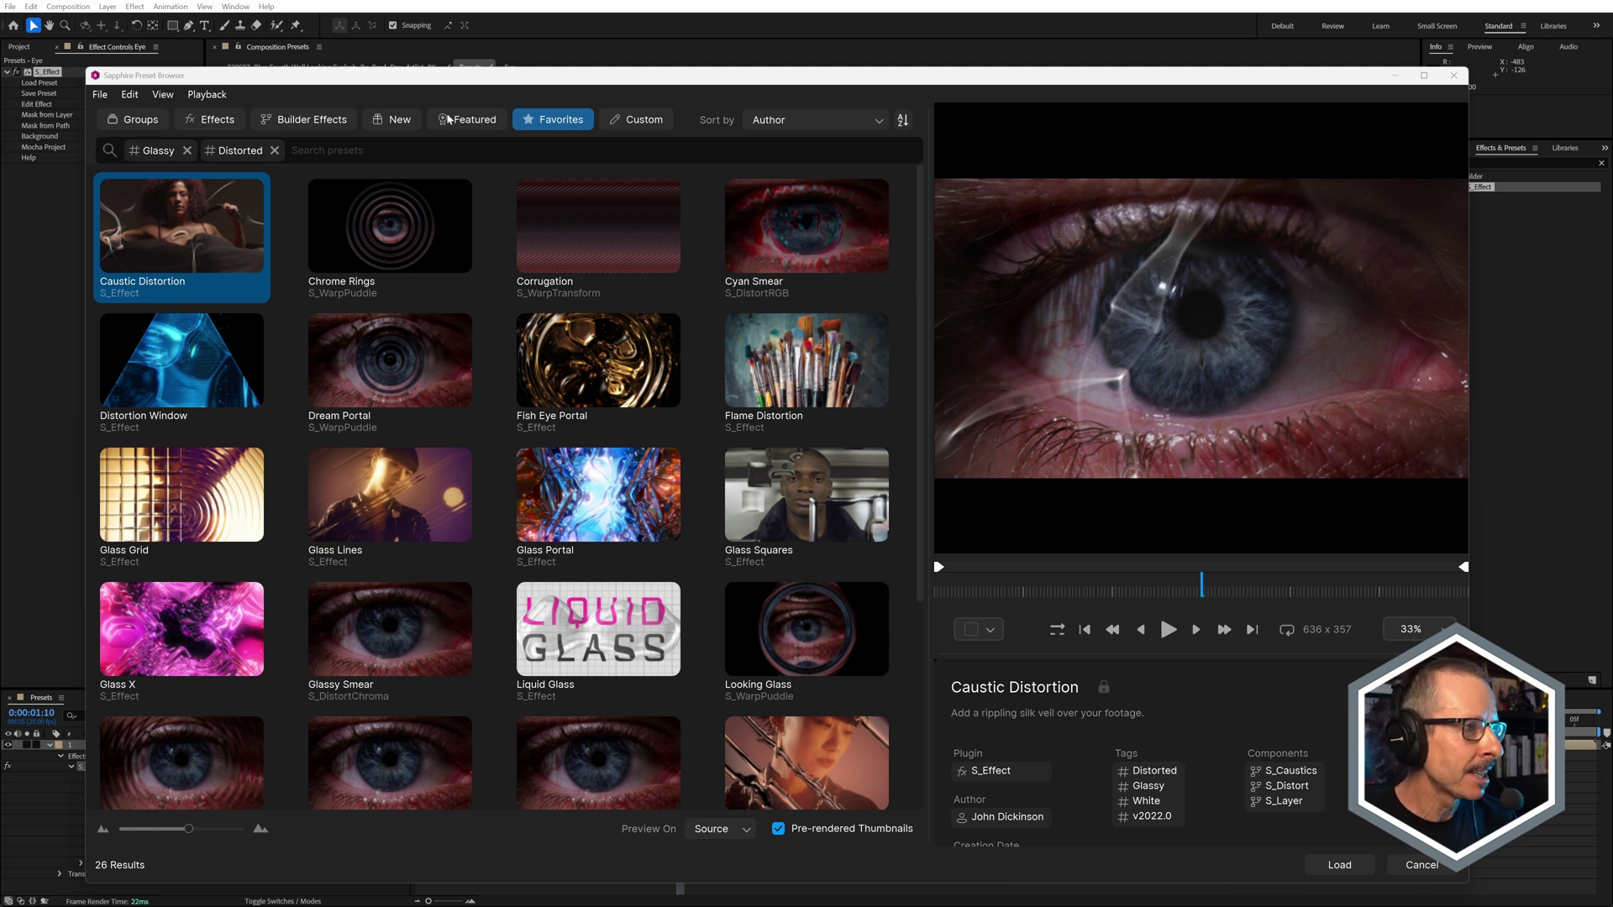
- Preview Ring Slices from the New presets and load it onto the Eye layer
left_click(419, 120)
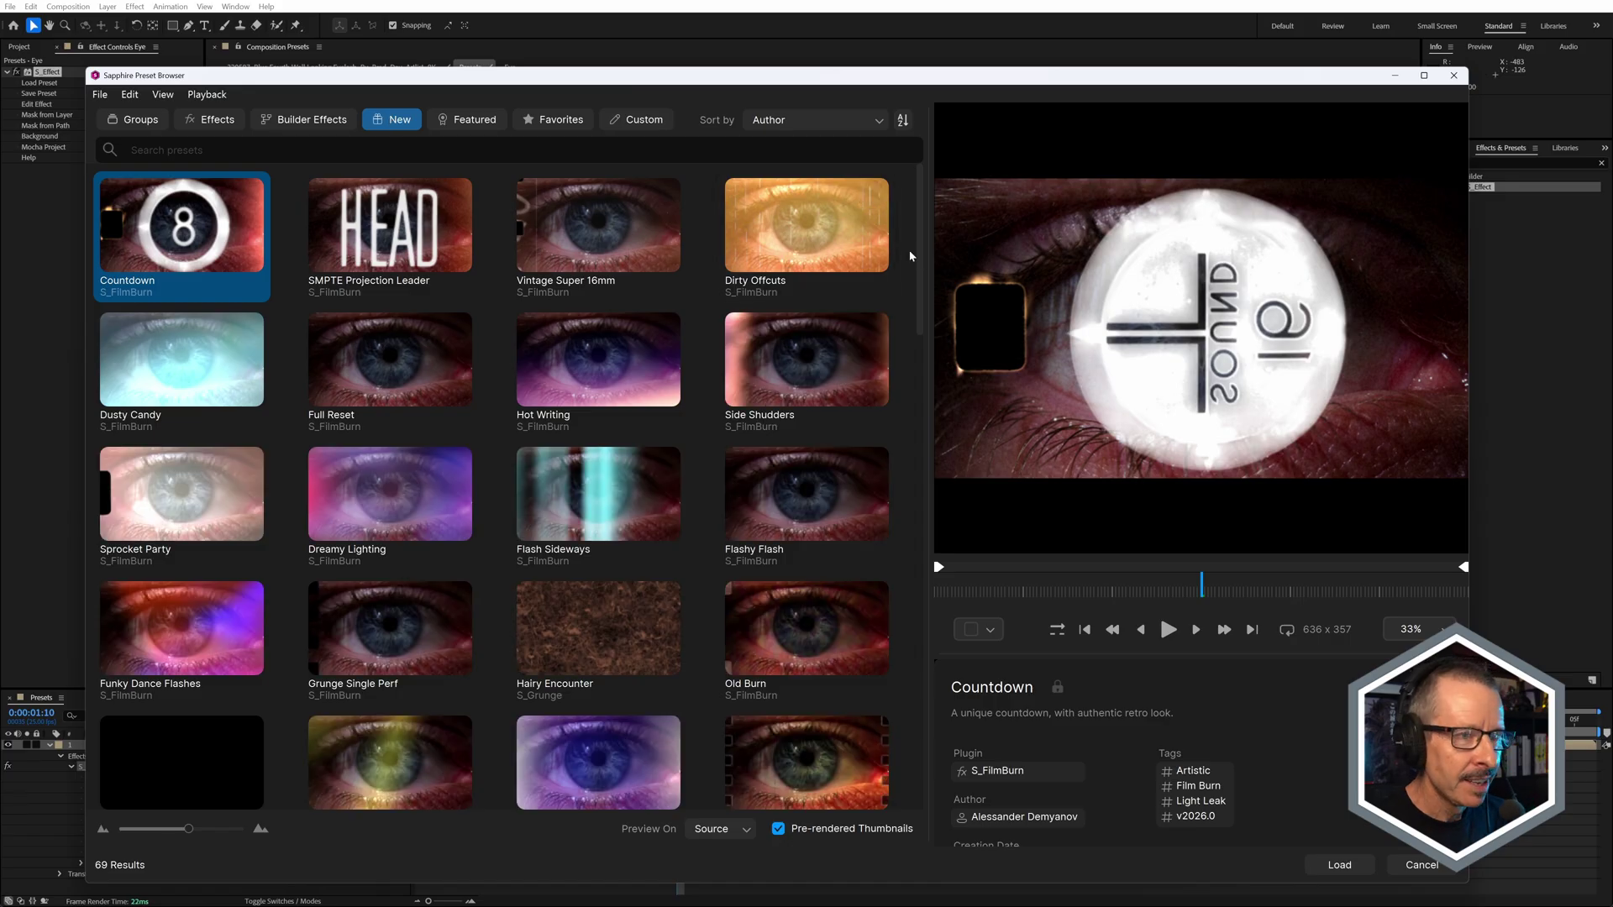
left_click_drag(922, 265, 924, 539)
left_click(151, 501)
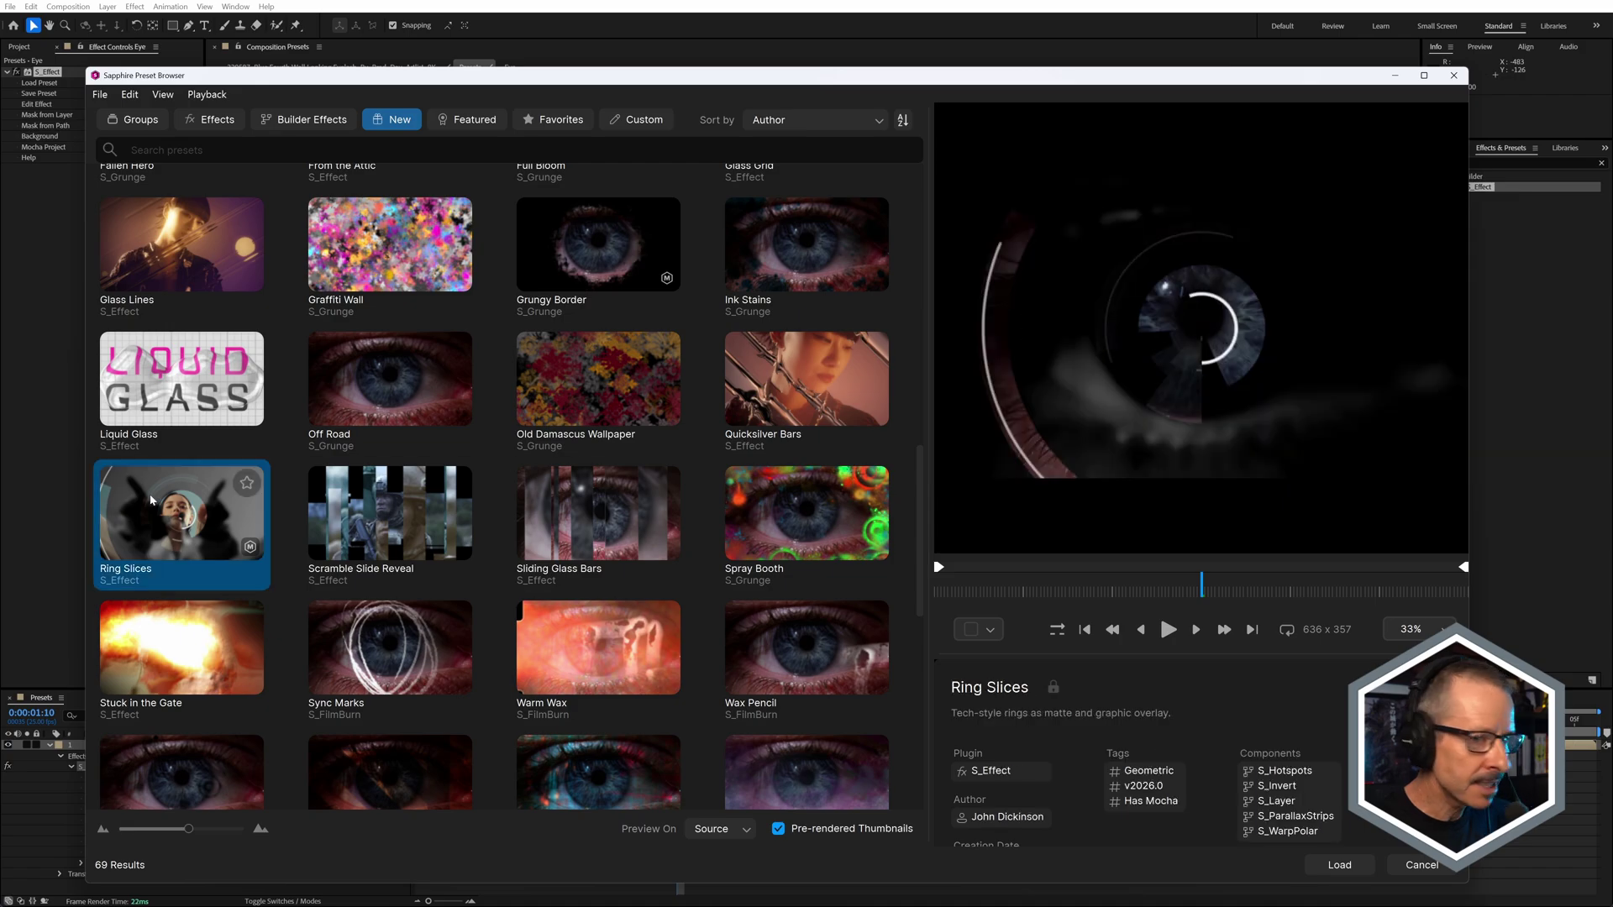
left_click(1353, 865)
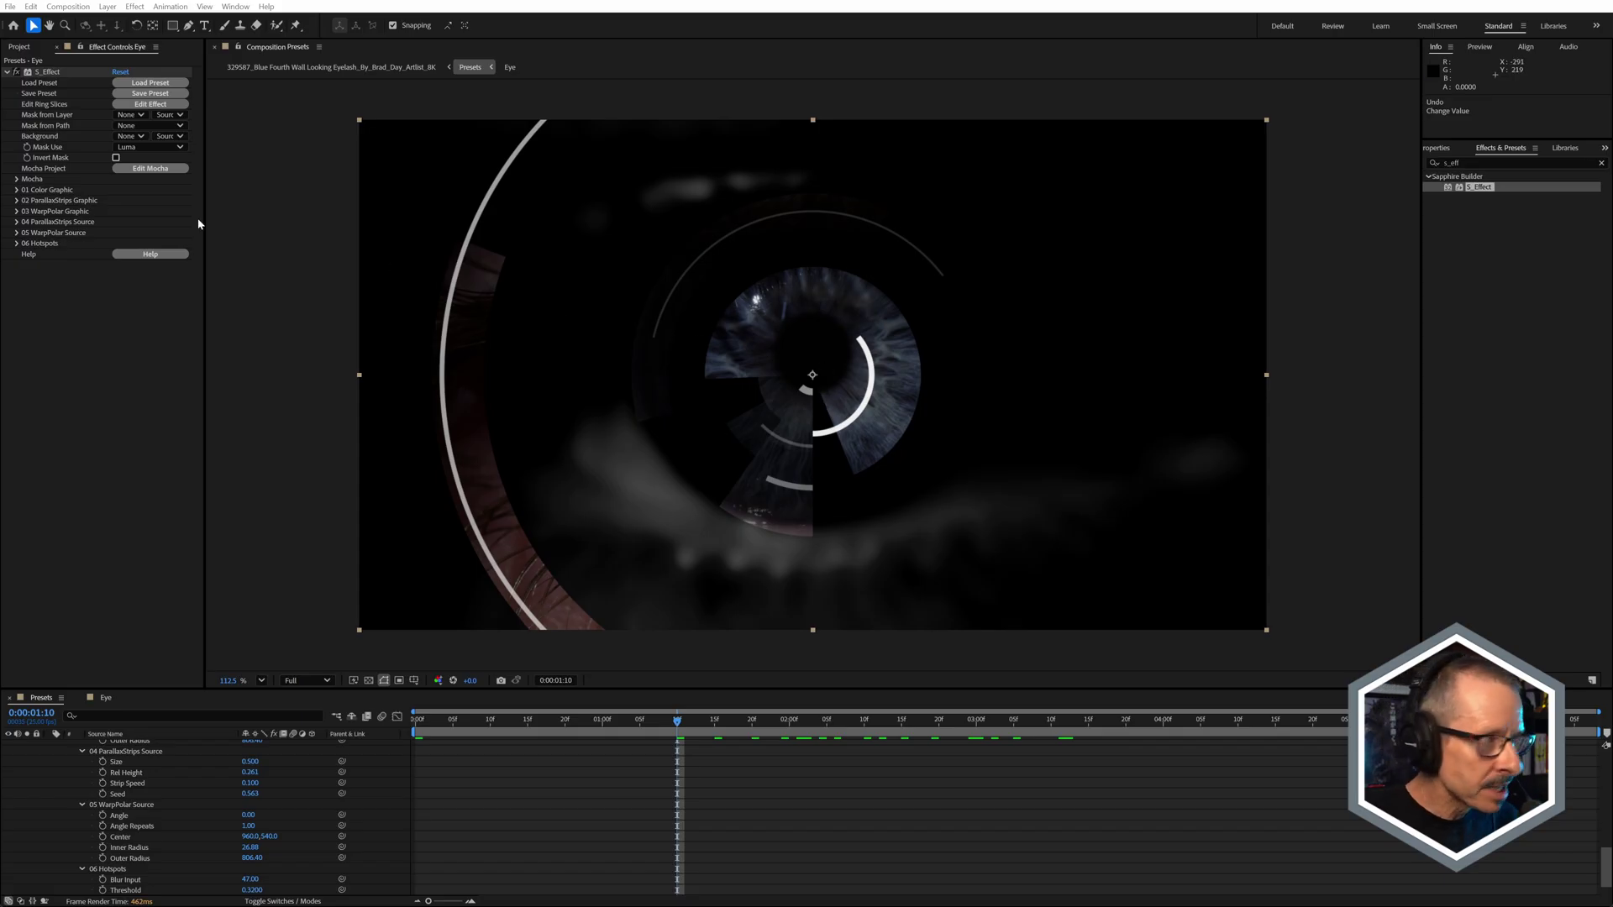
- Set the 05 WarpPolar Source Center to 960, 494 and preview the playback
left_click(16, 232)
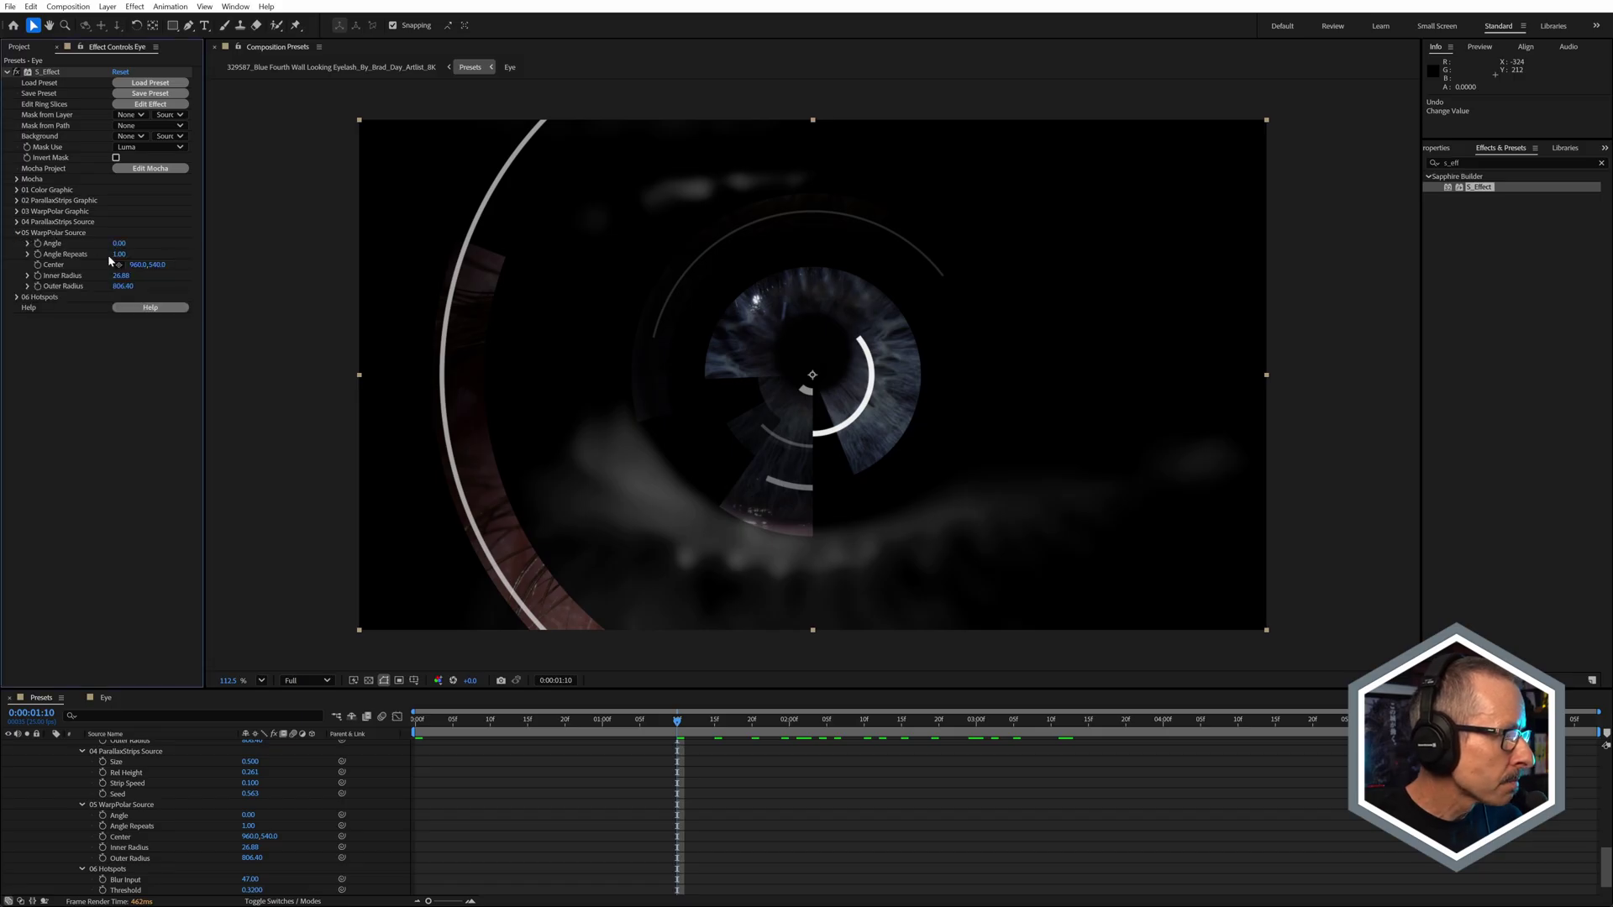
left_click_drag(160, 269, 125, 271)
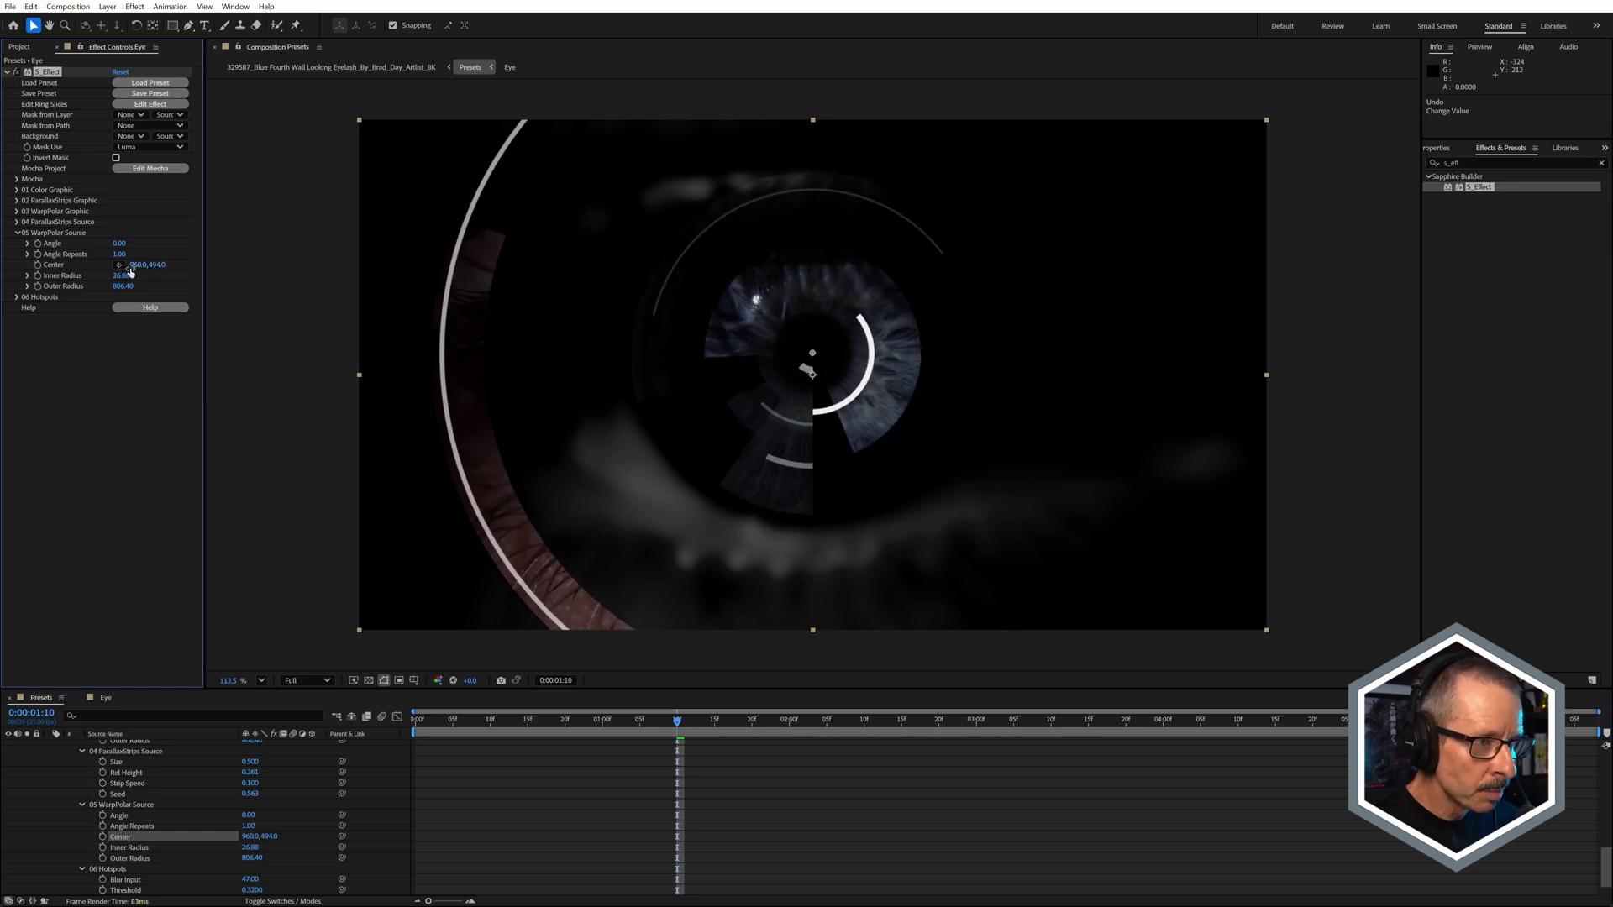
key("space")
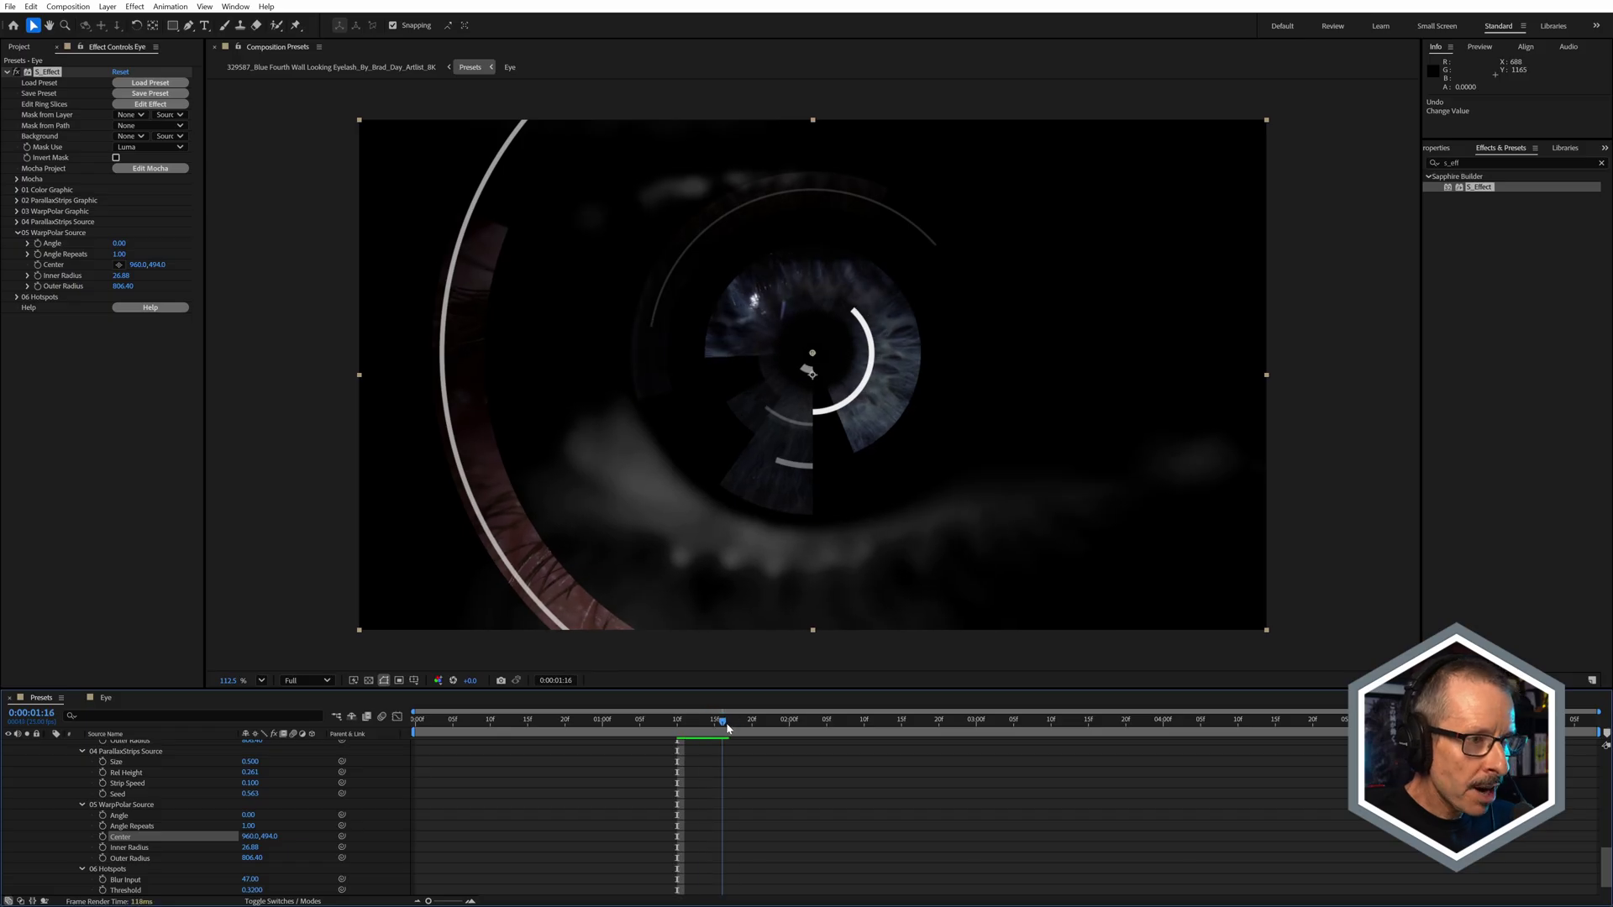
left_click(724, 742)
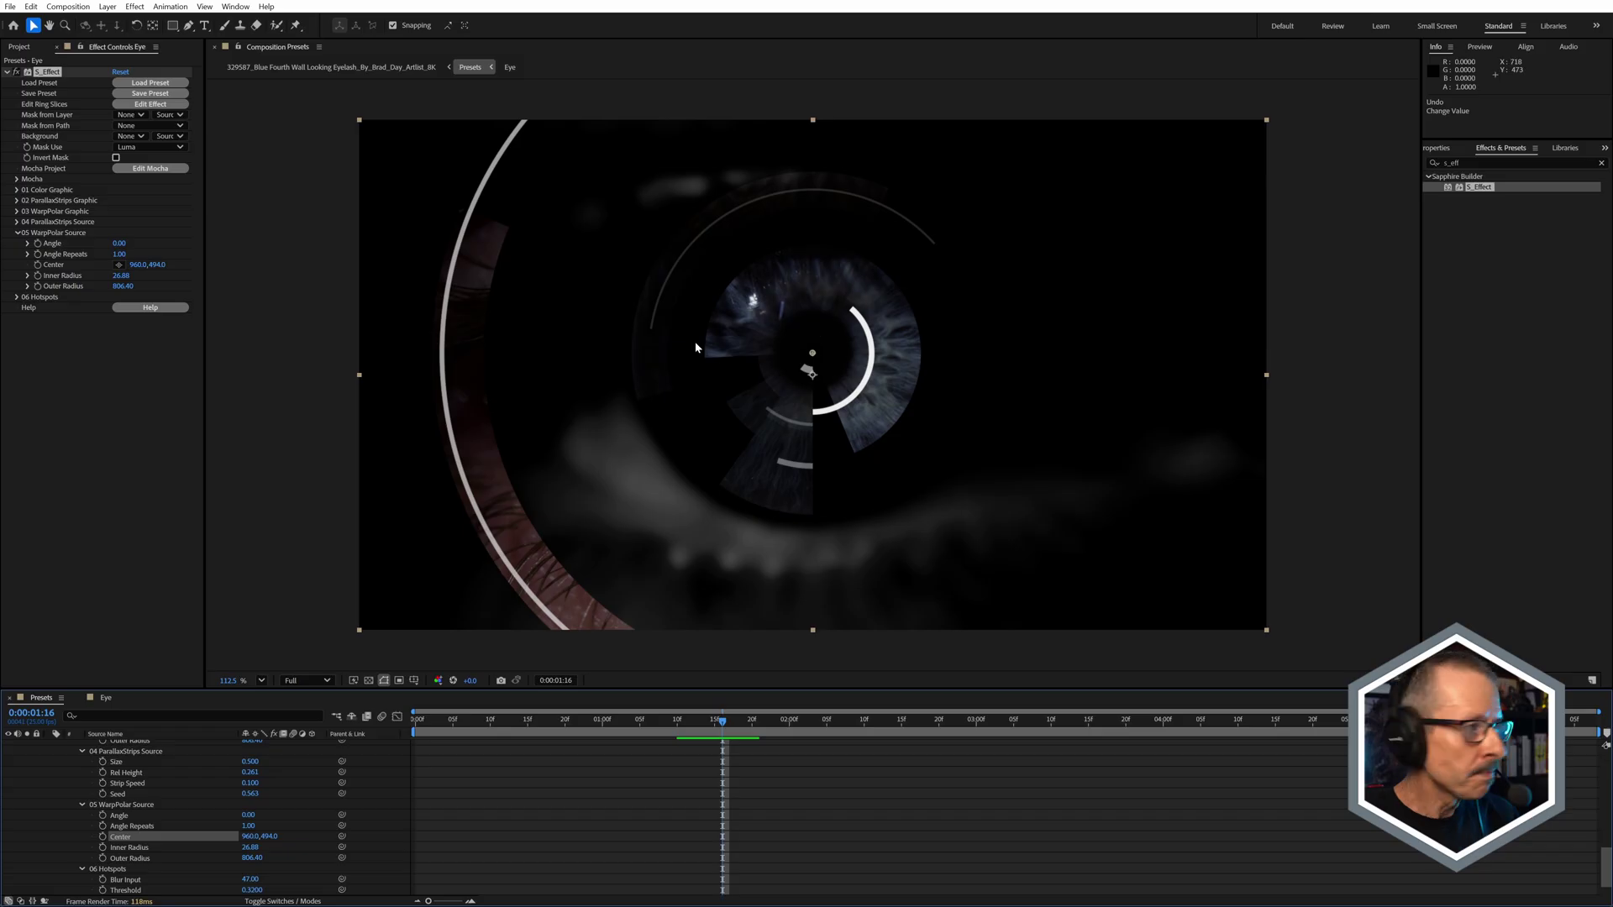
- Open Ring Slices in Effect Builder and inspect the 06 Hotspots and Source nodes
left_click(169, 105)
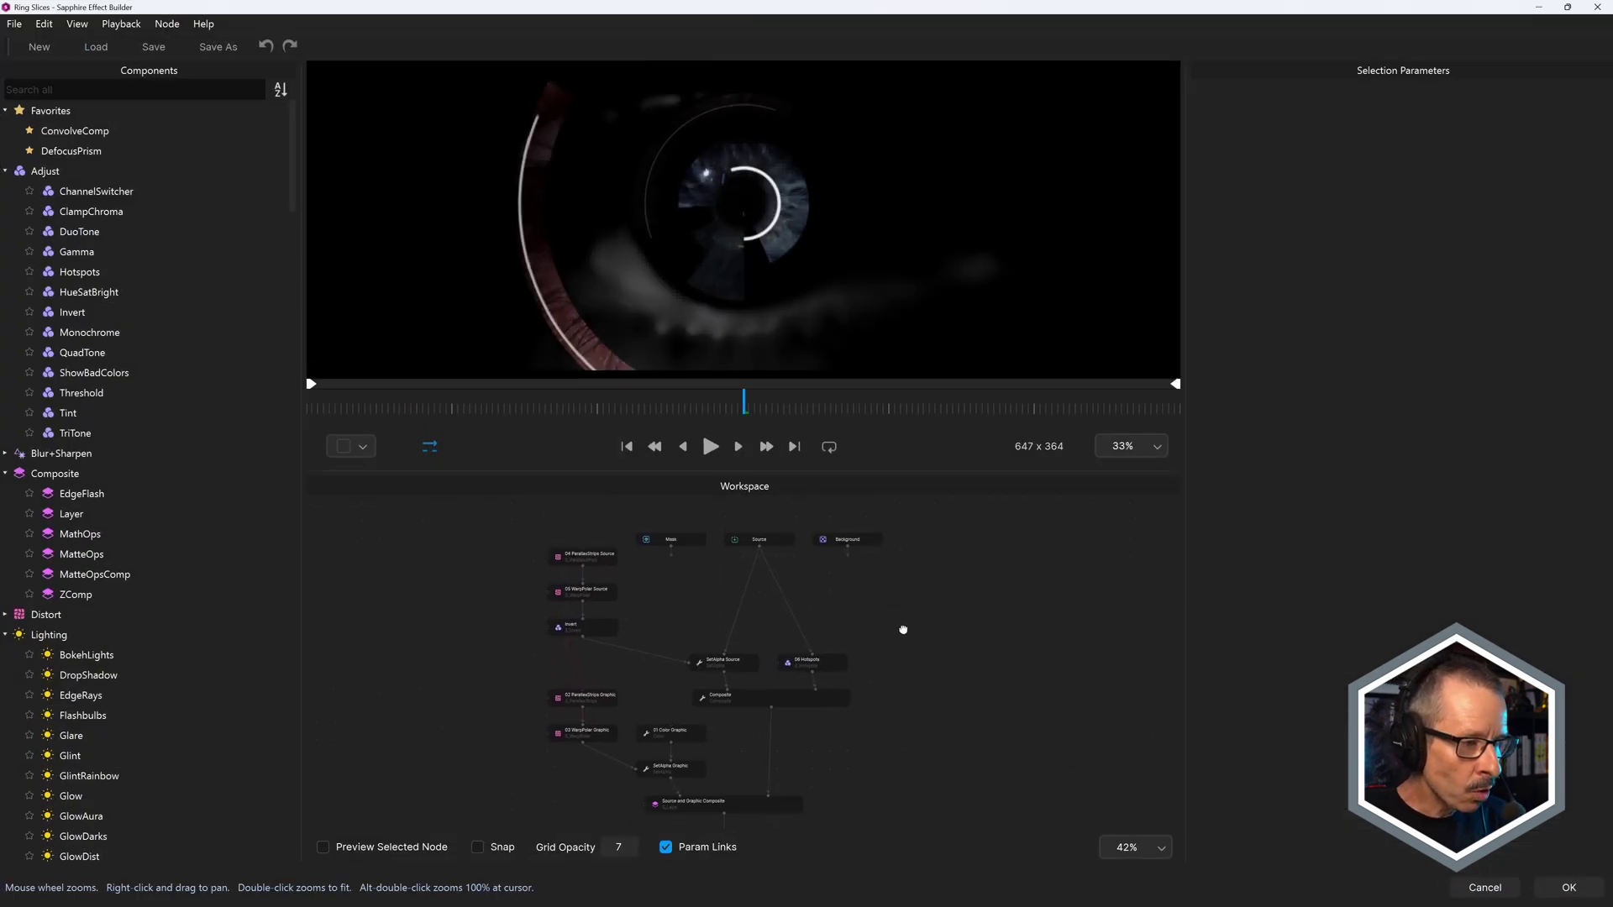
left_click(804, 658)
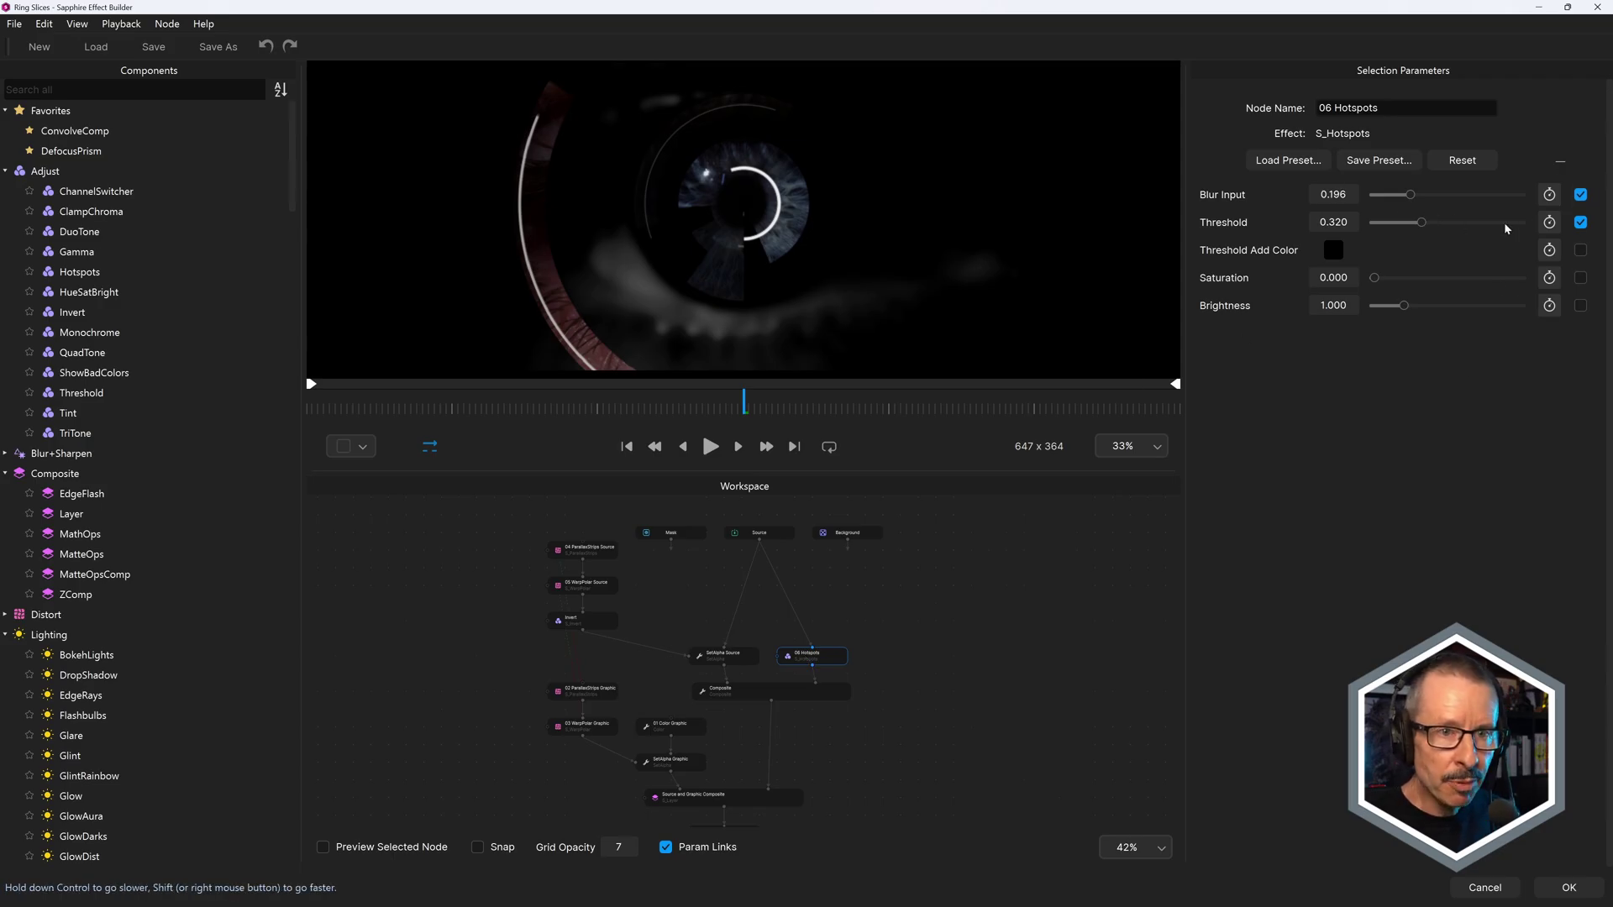
left_click(1580, 221)
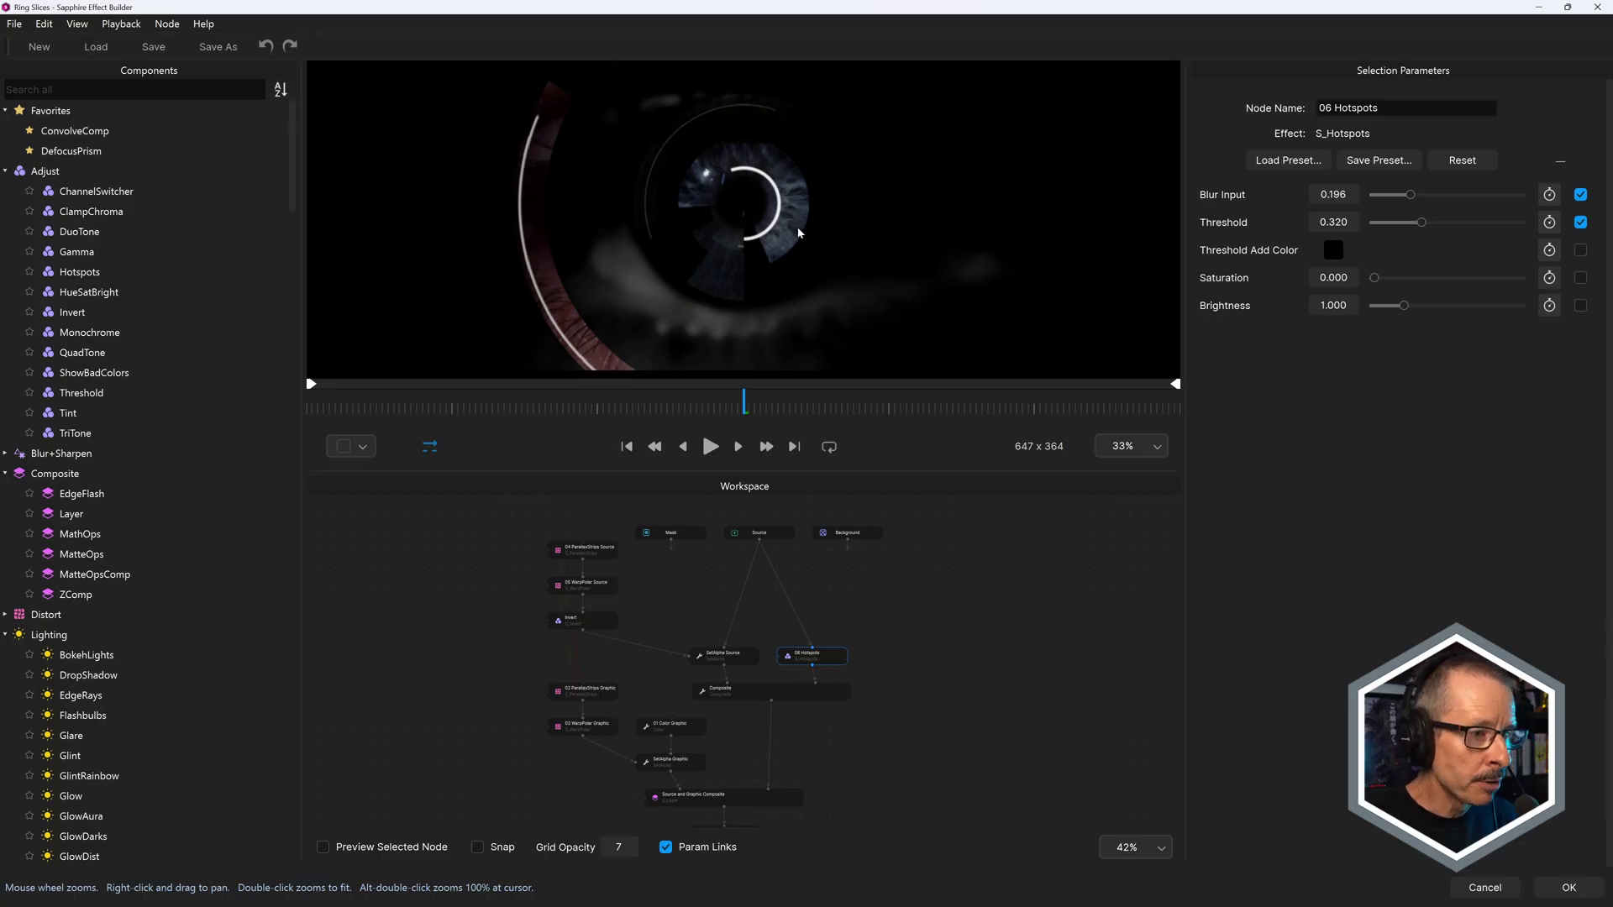
left_click(771, 538)
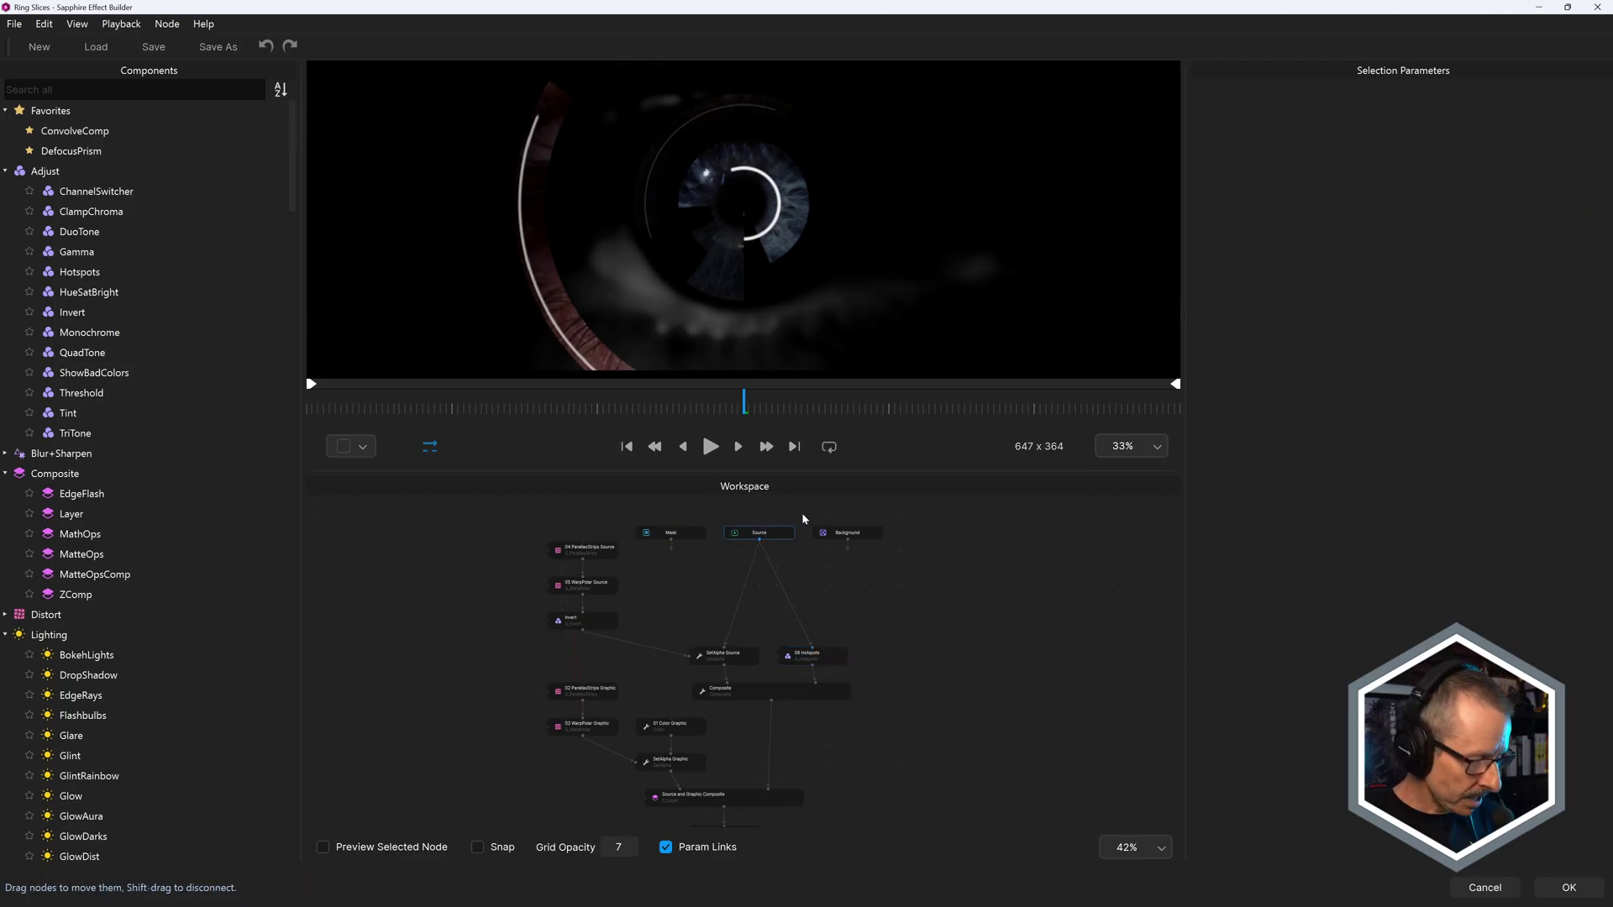
- Insert a HueSatBright node below Source with brightness about 1.3
key("Tab")
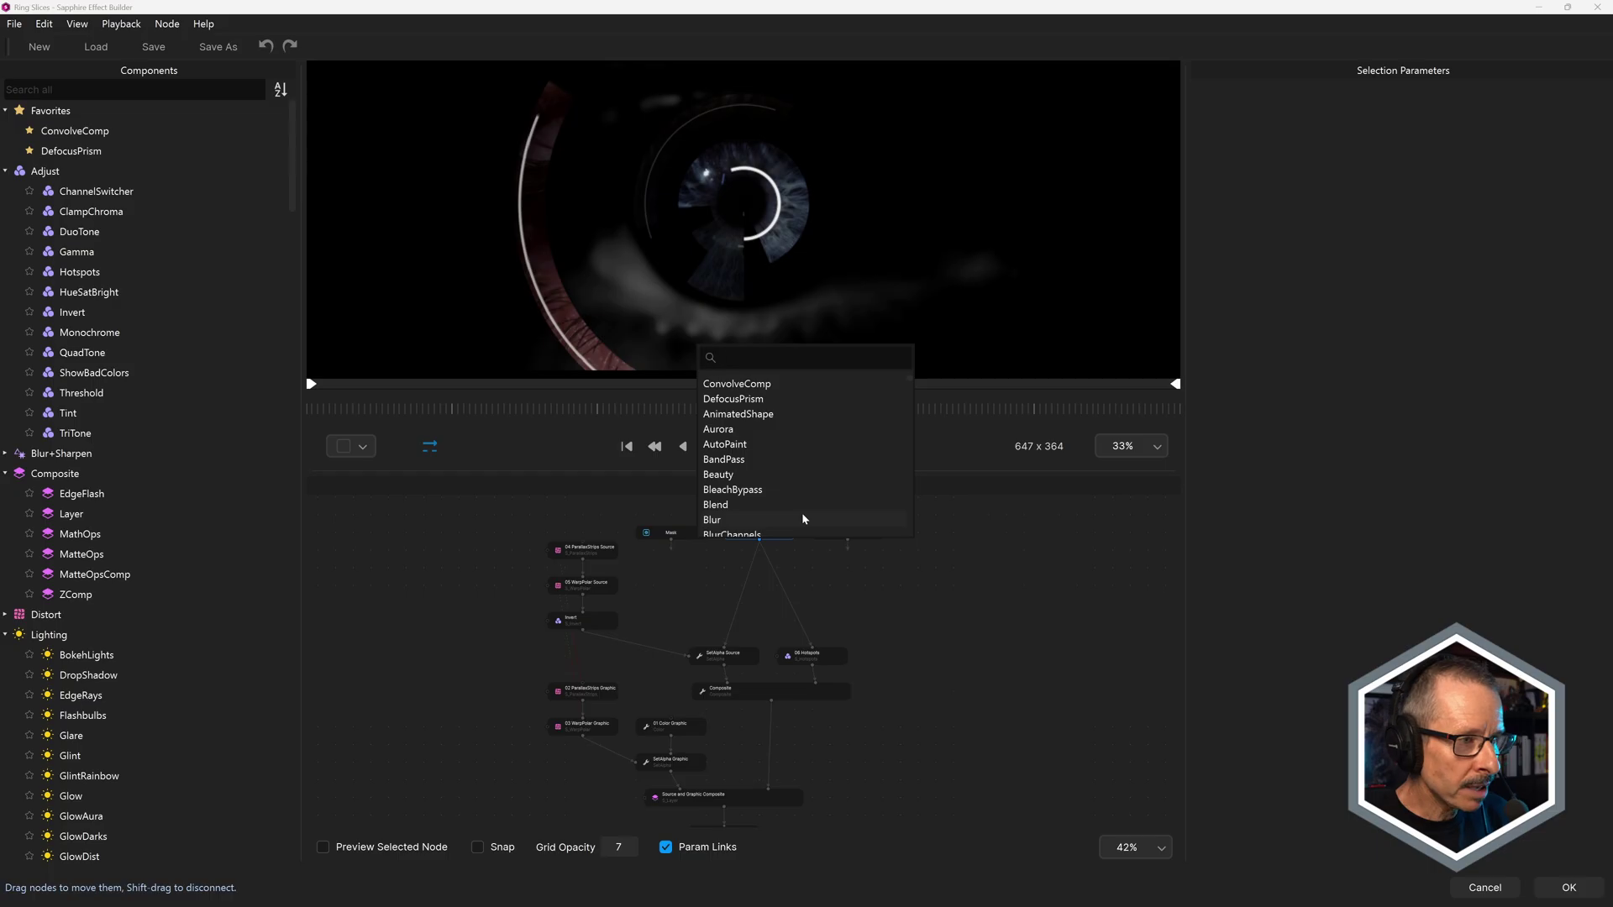
type("hue")
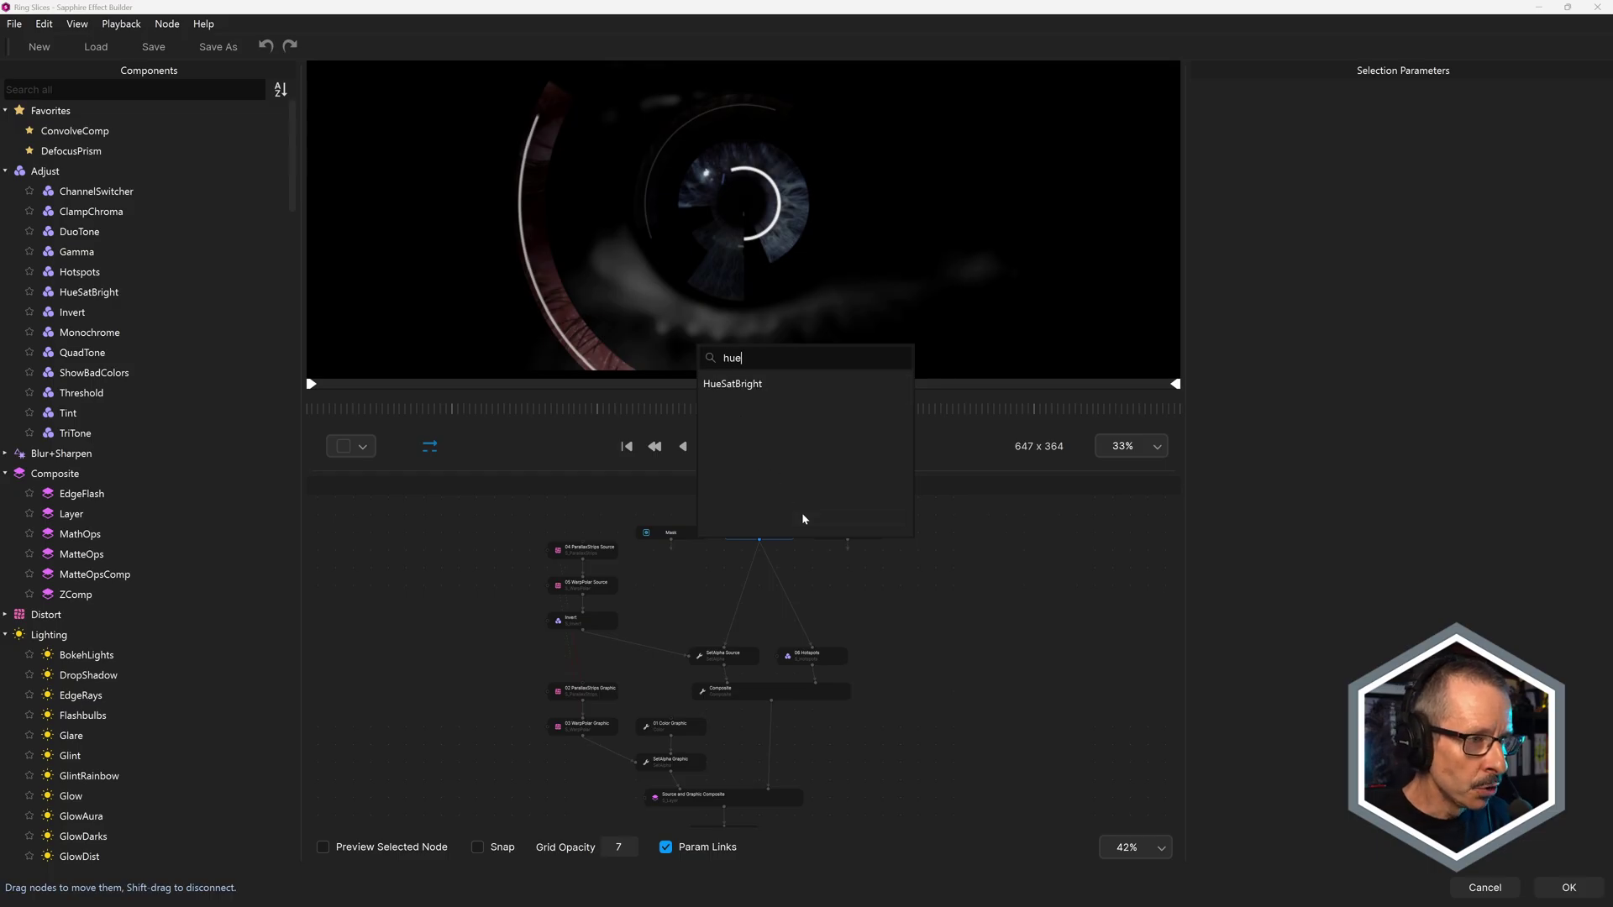
left_click(733, 384)
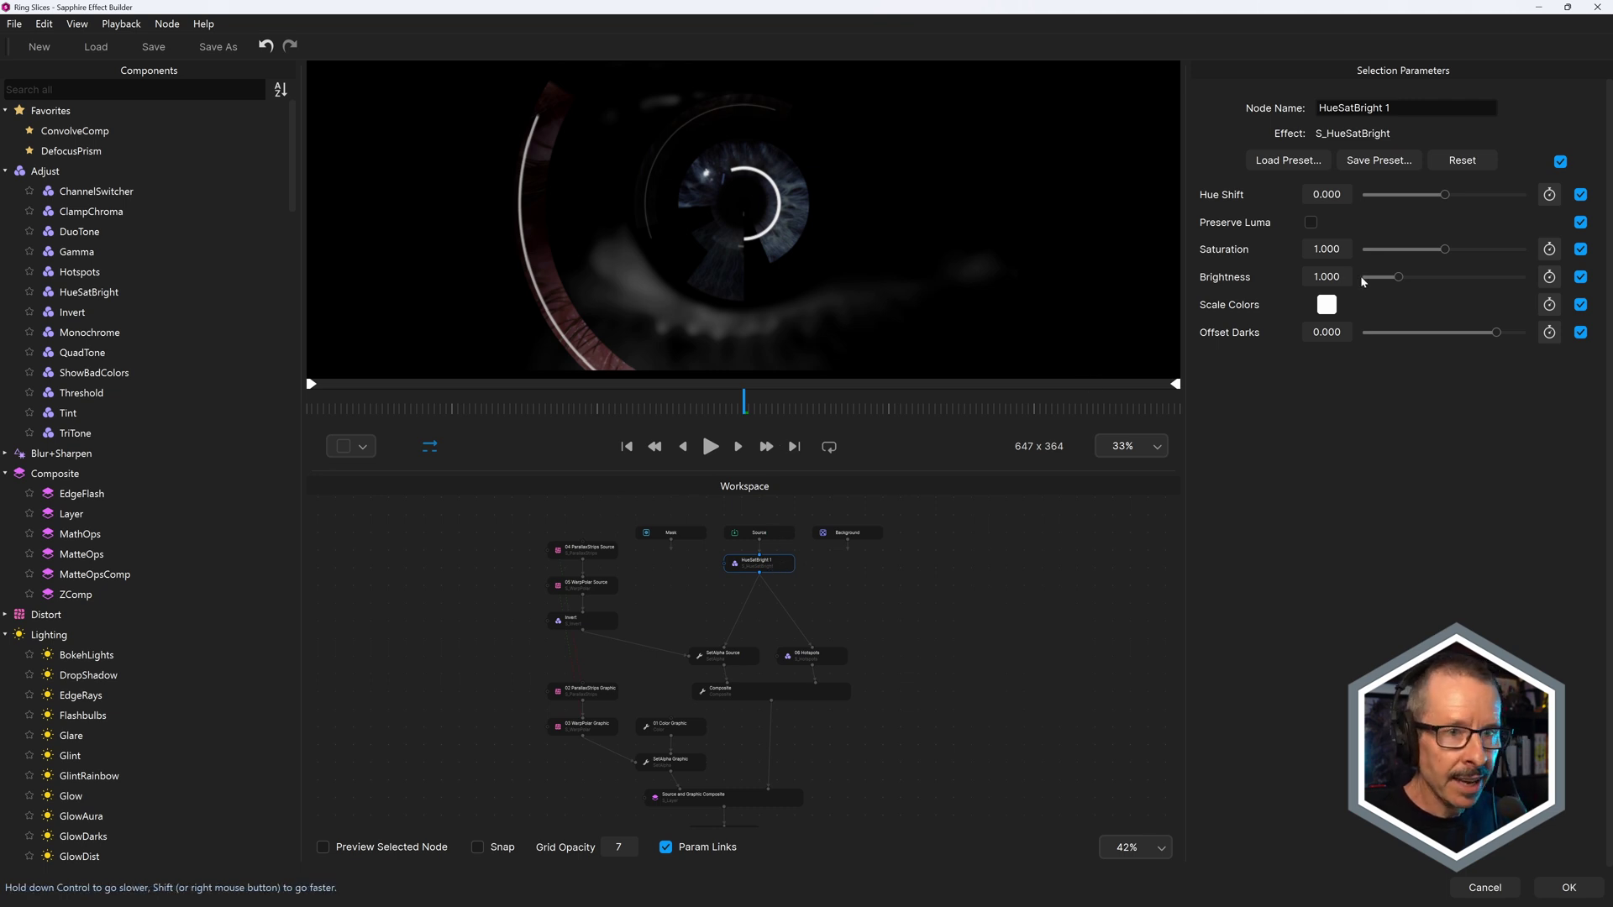
left_click_drag(1399, 278, 1408, 280)
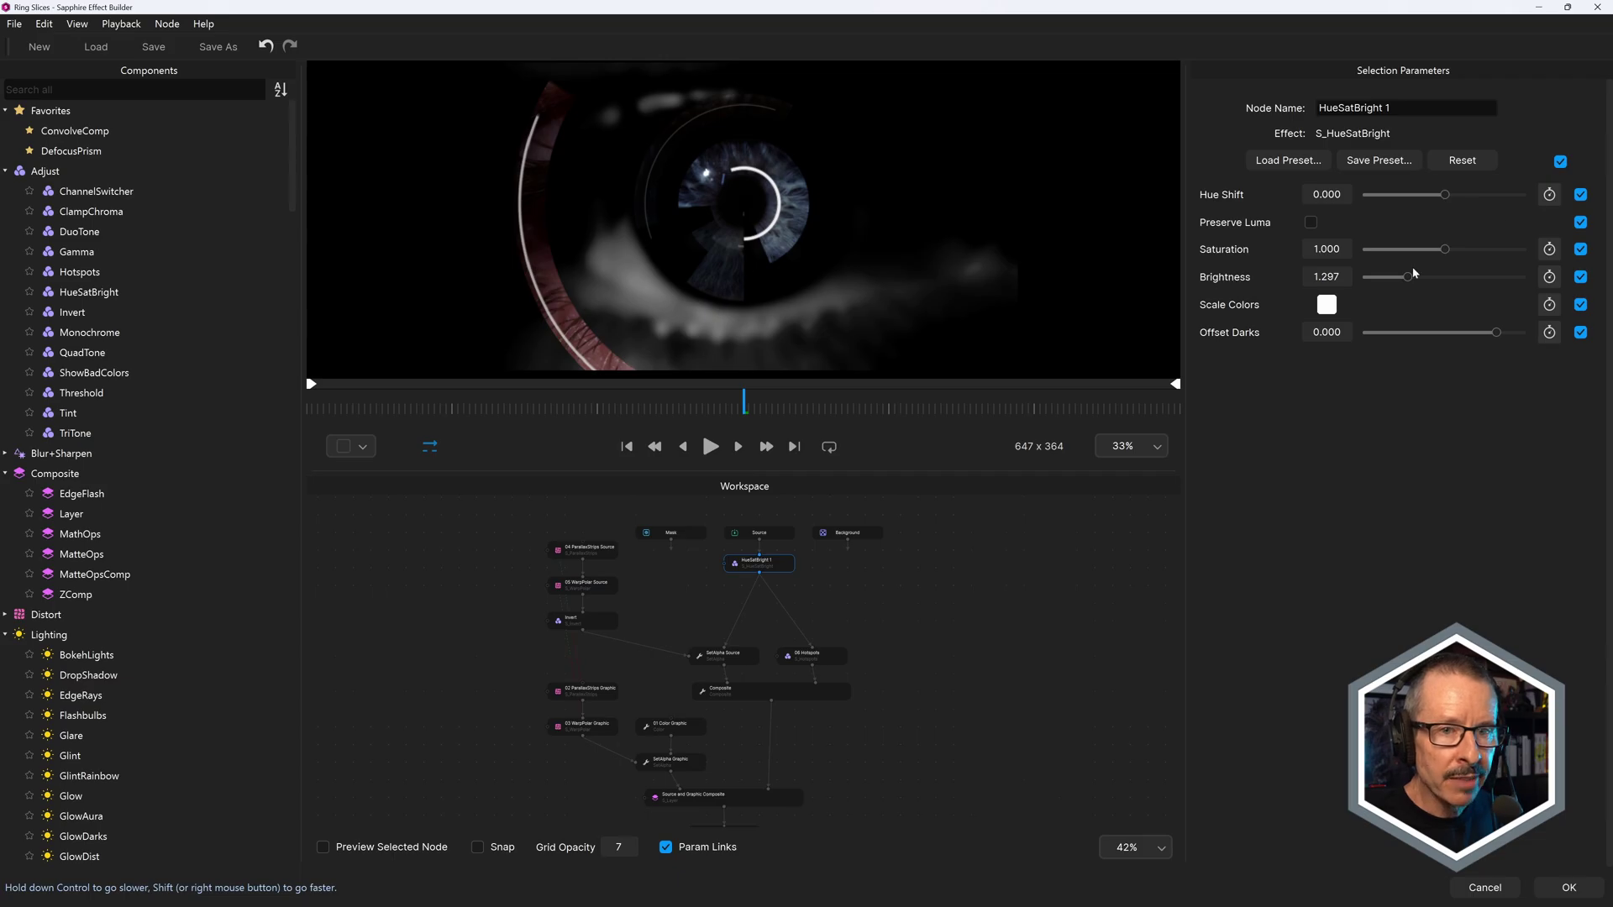
- Publish only Brightness, rename the node 'Brightness', and save the effect
left_click(1561, 162)
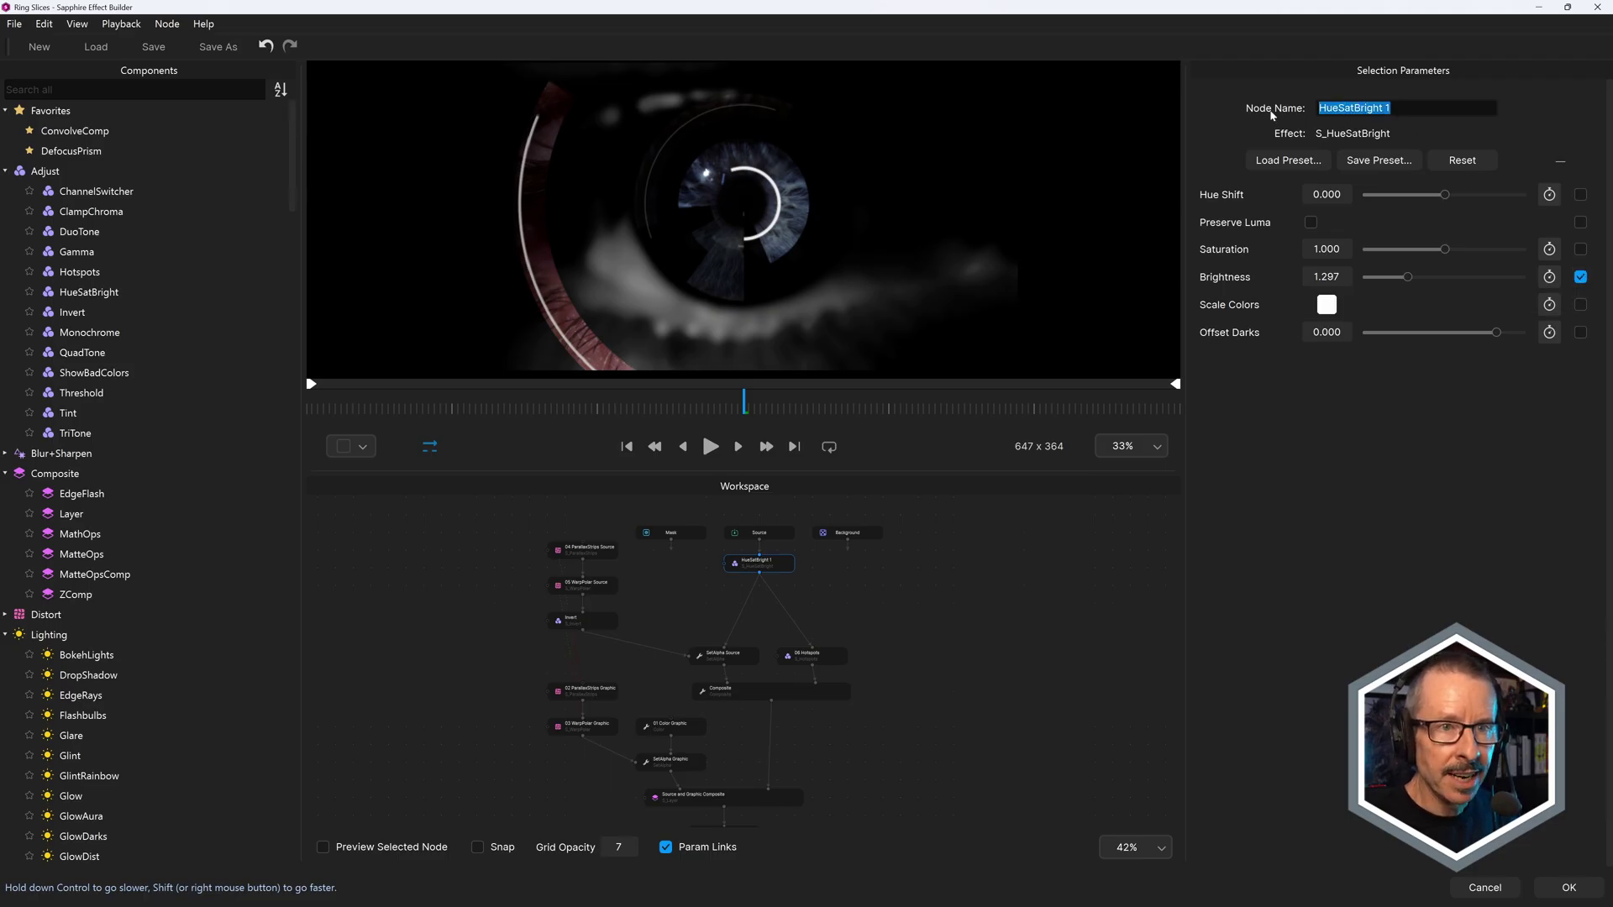
type("Brightness")
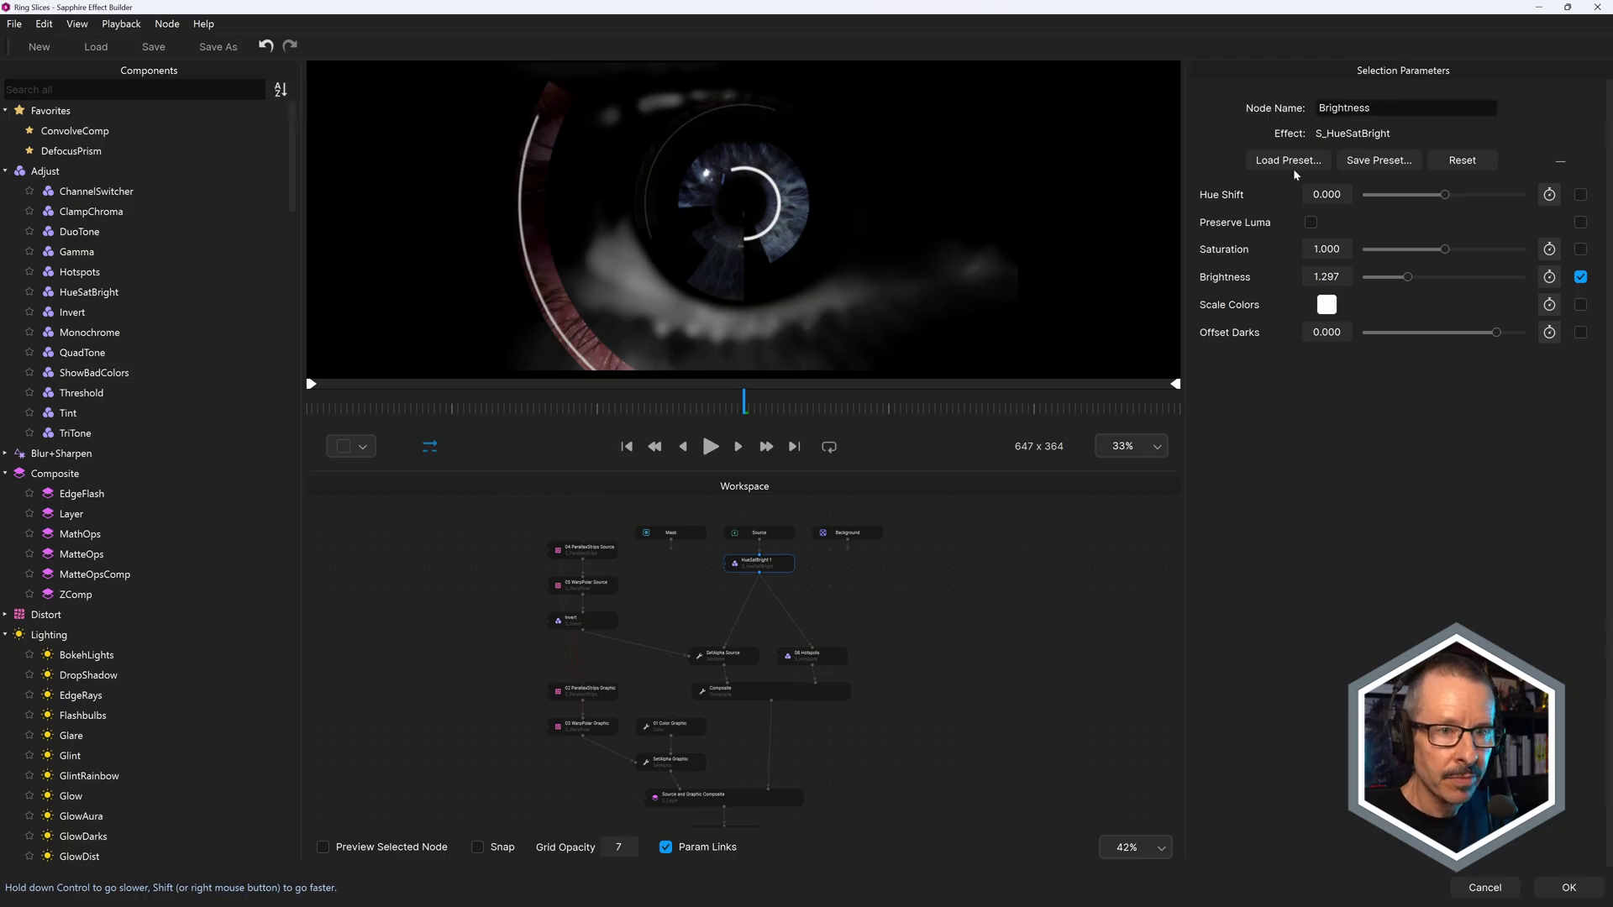
left_click(1567, 888)
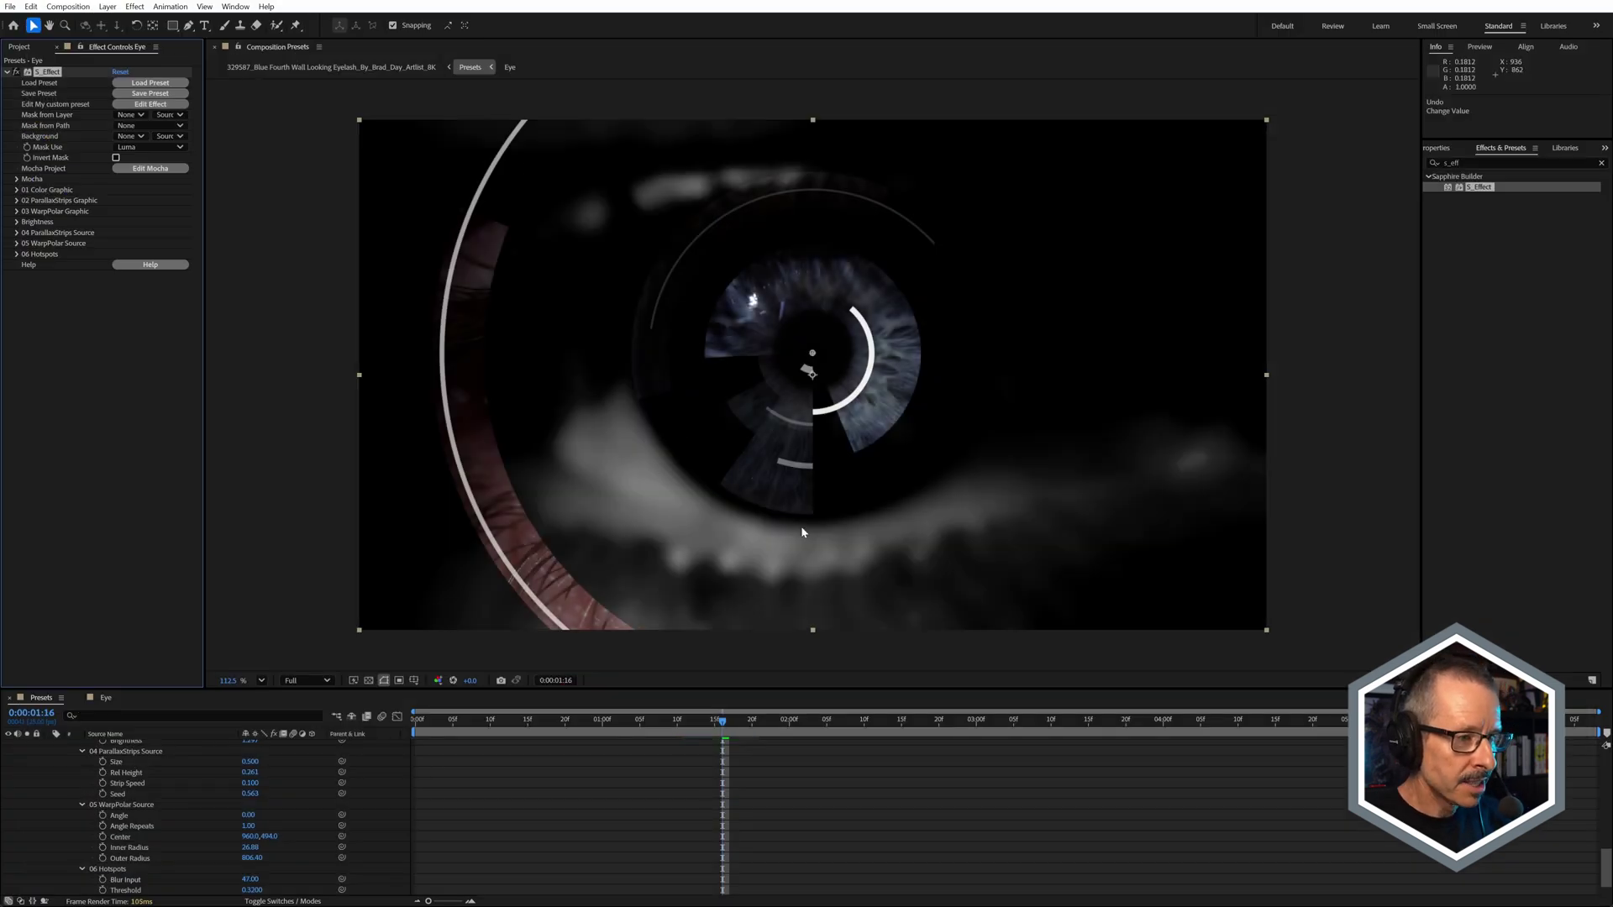
- Expand the Brightness group in Effect Controls and drag its value higher
left_click(17, 222)
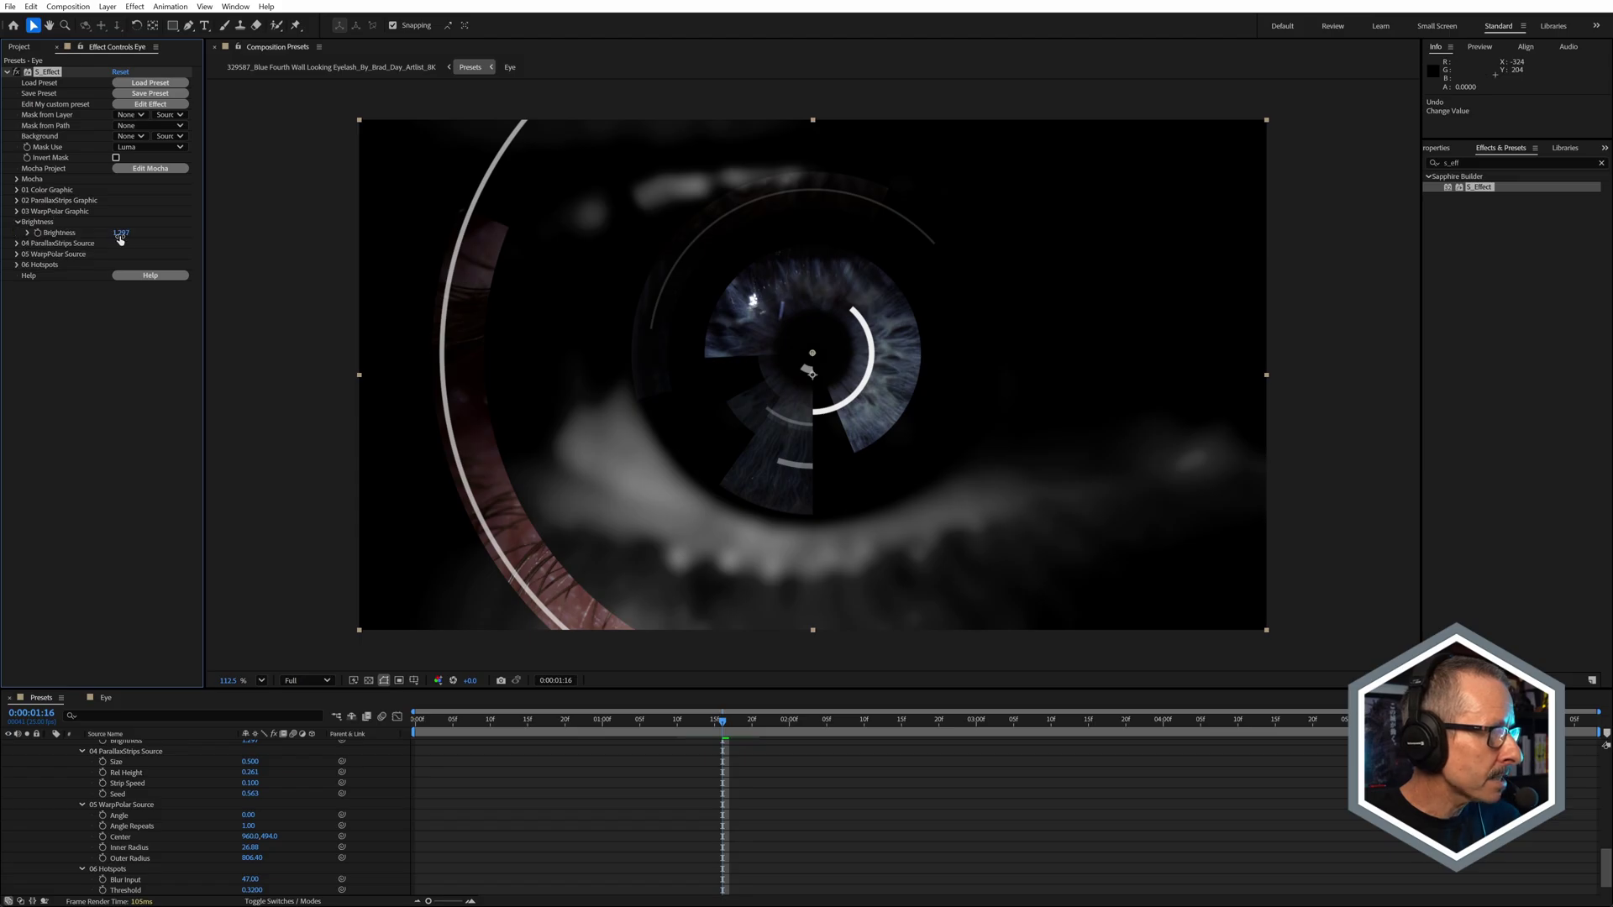
left_click_drag(120, 233, 124, 243)
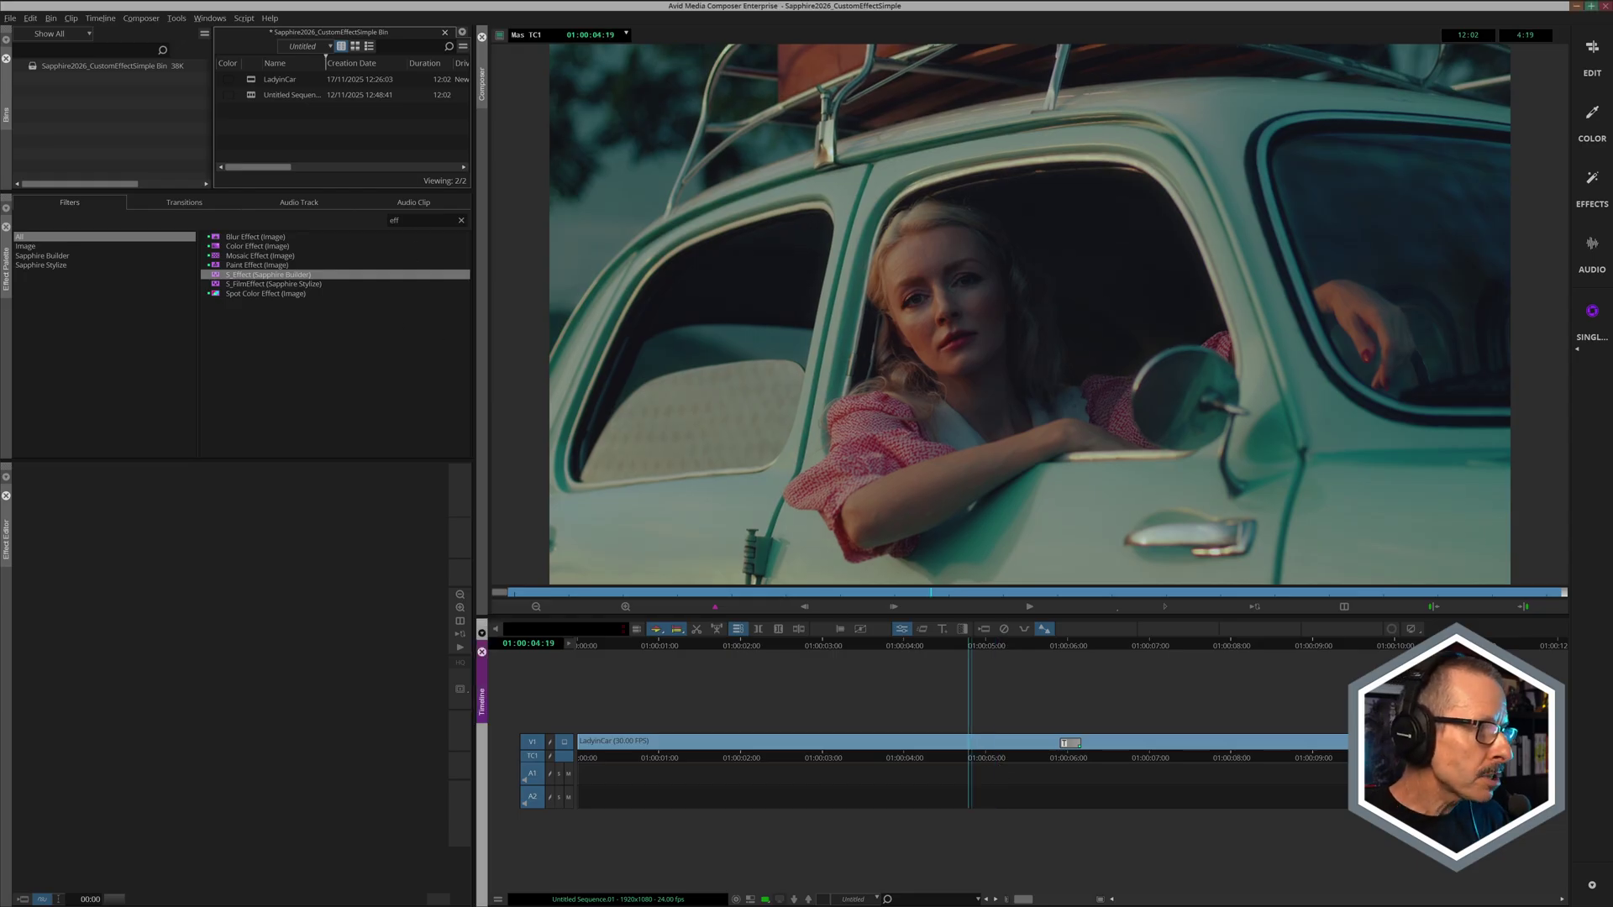
- Apply S_FilmBurn from the Effect Palette to the LadyinCar clip on V1
double_click(399, 220)
type("filmbu")
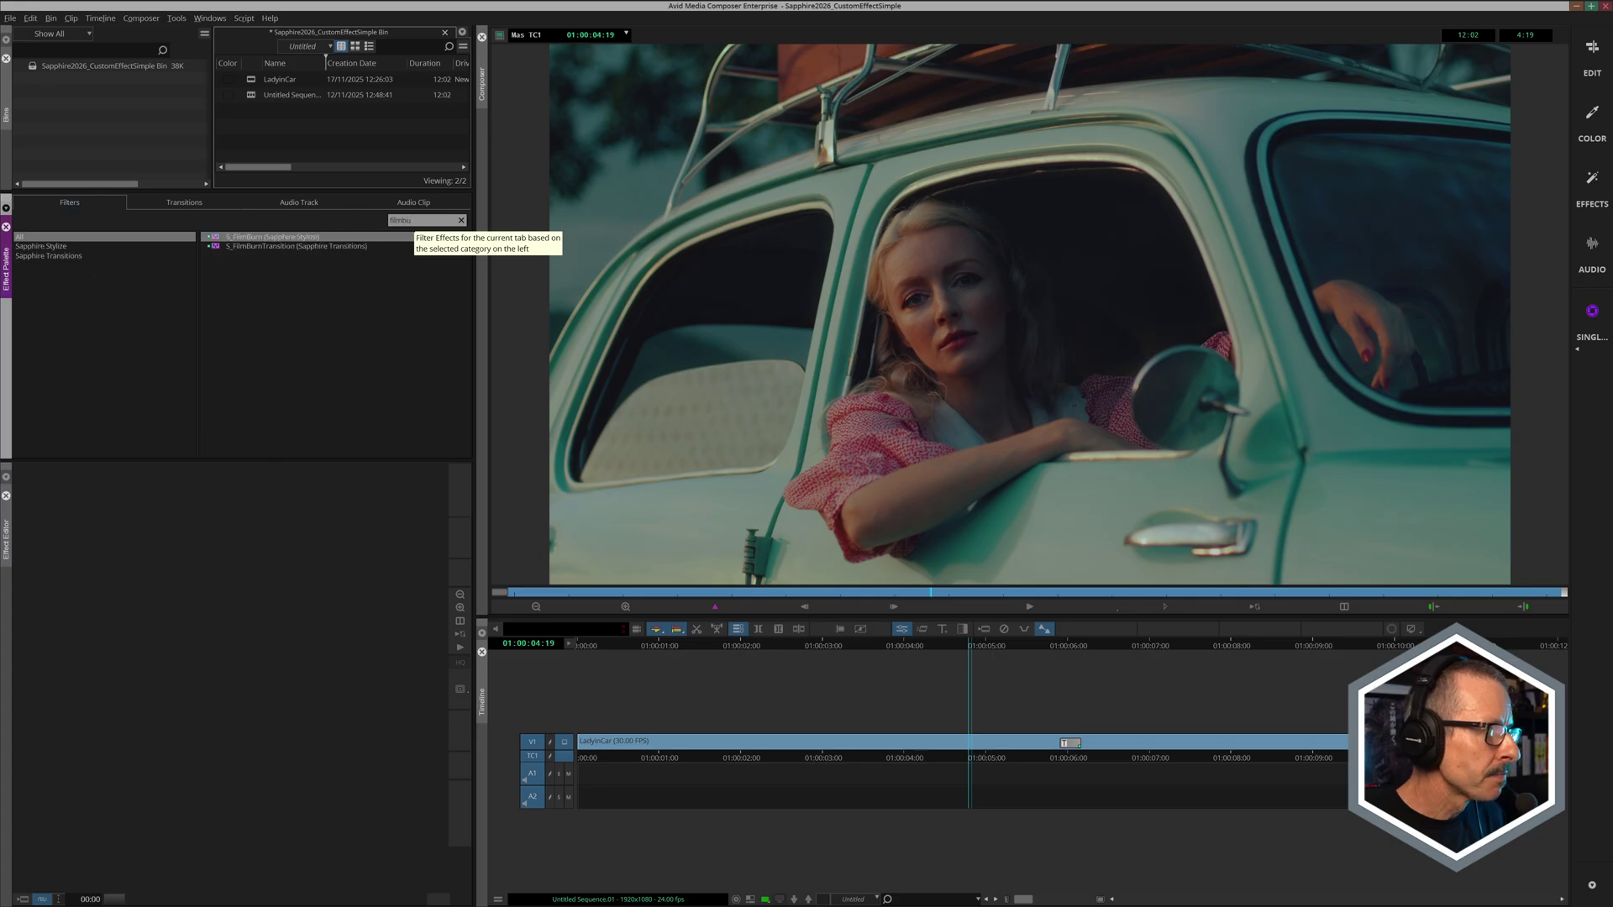
left_click(244, 239)
left_click_drag(244, 241, 1010, 748)
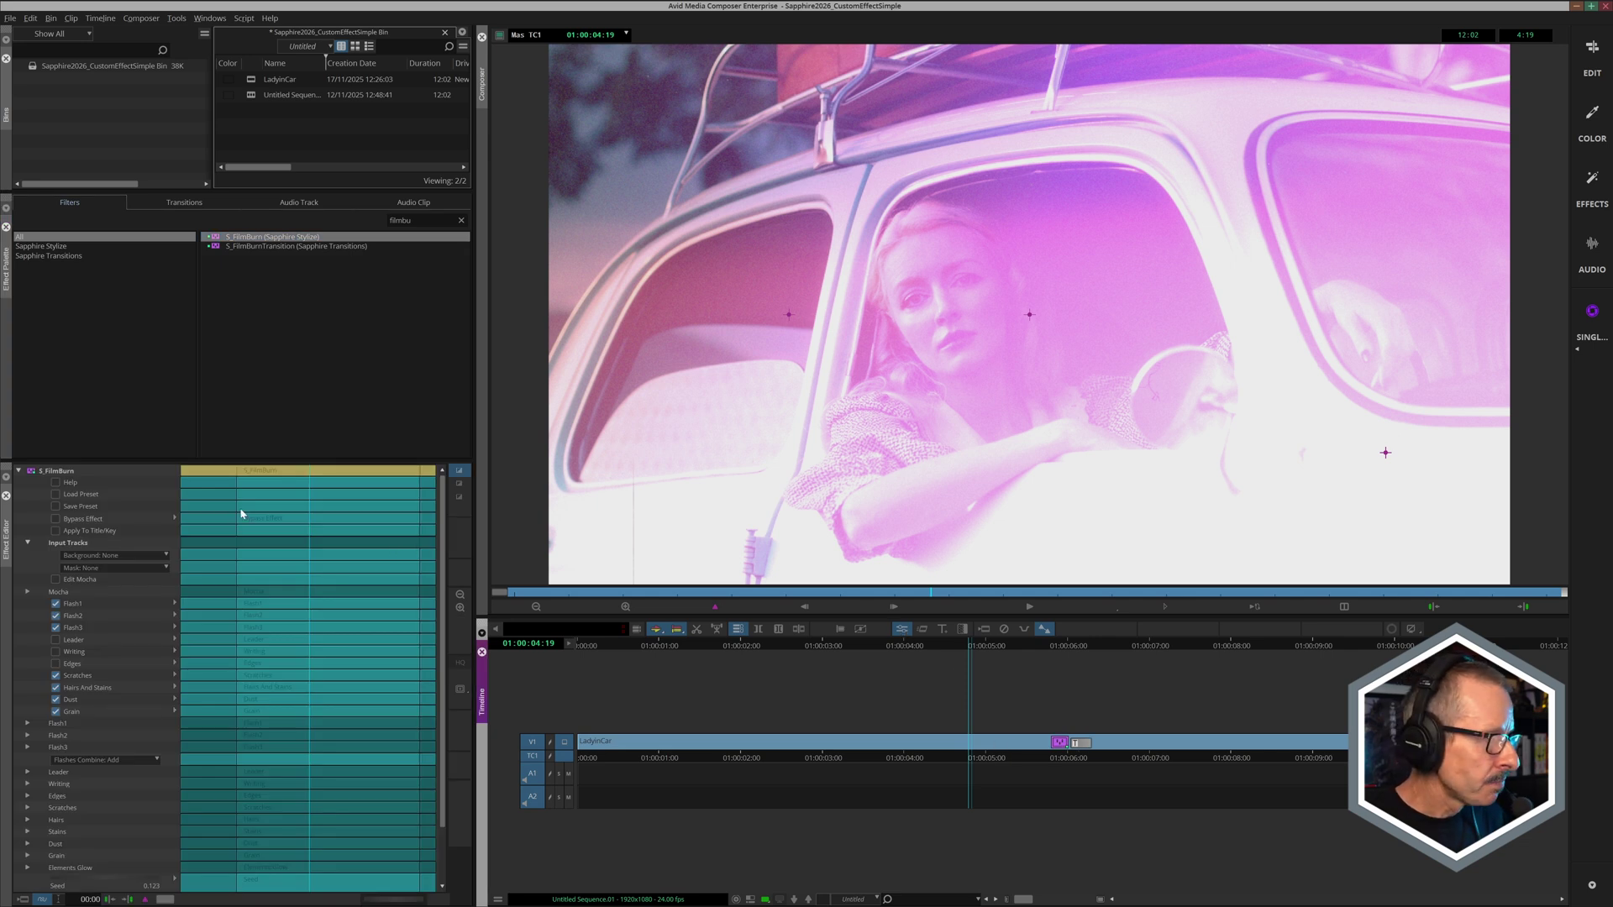
- Browse the FilmBurn presets and cancel without loading one
left_click(55, 494)
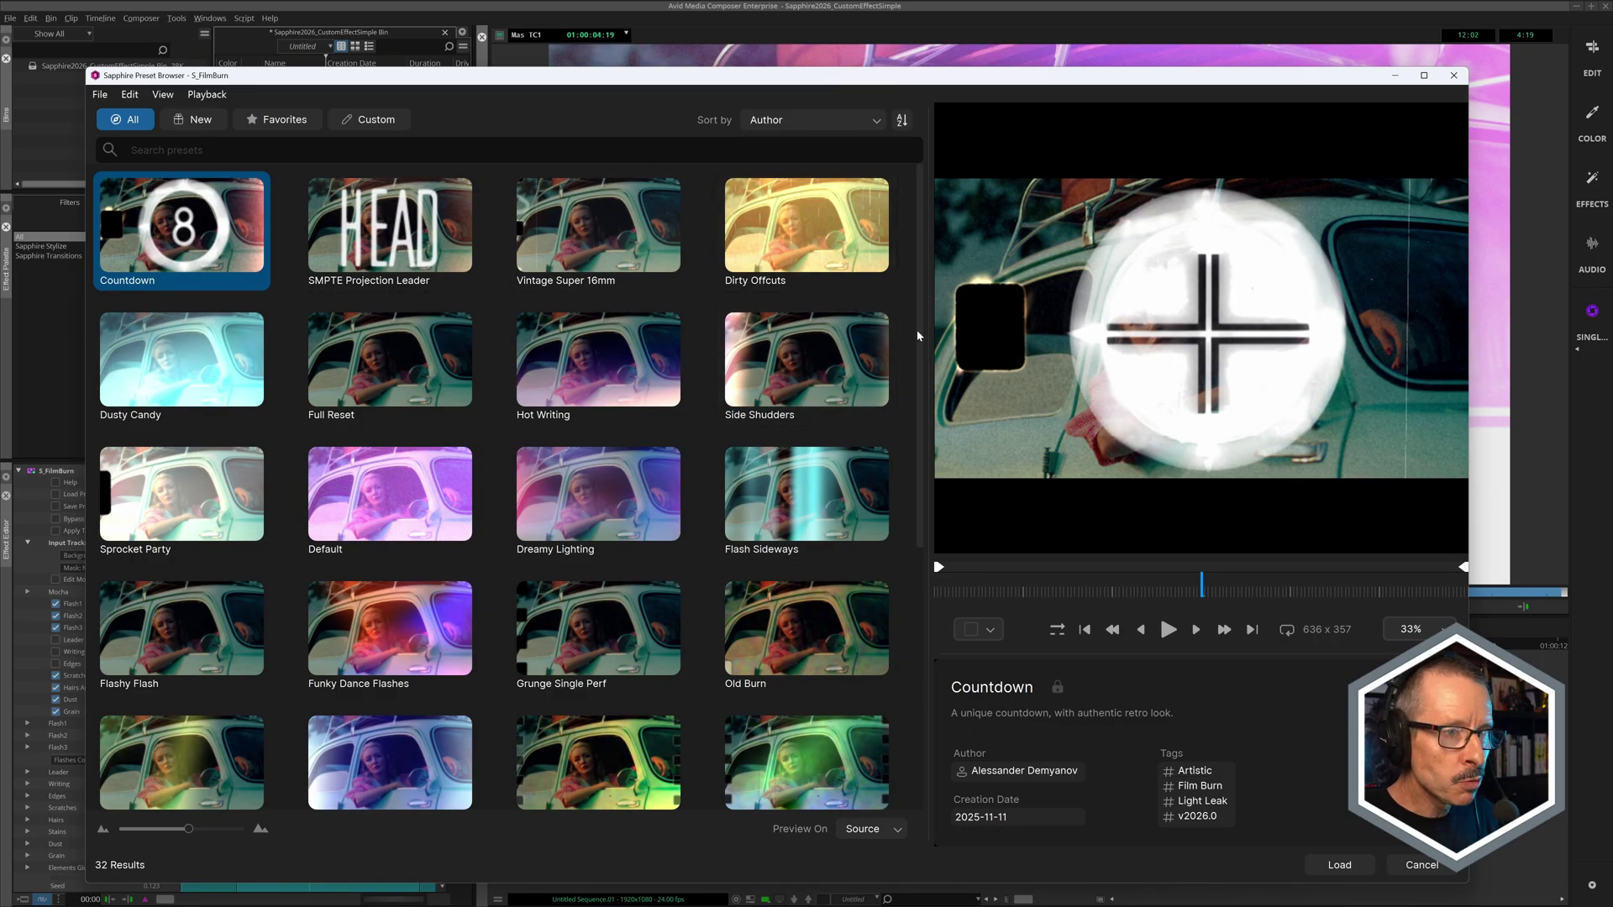
mouse_move(920, 330)
left_mouse_down()
mouse_move(919, 409)
mouse_move(904, 257)
left_mouse_up()
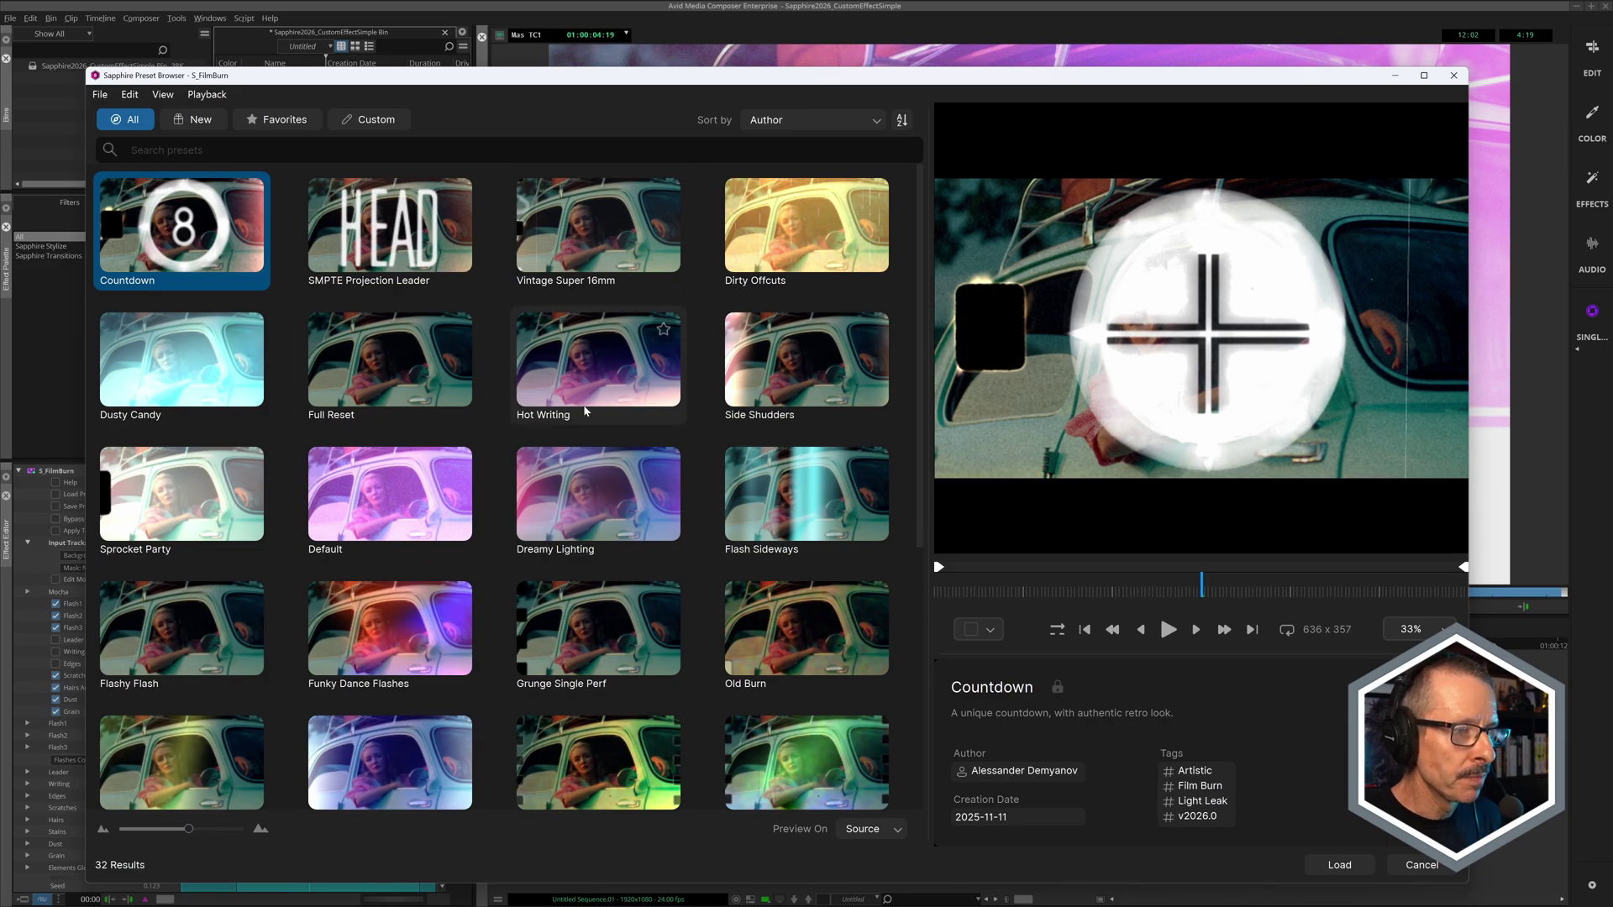
mouse_move(806, 362)
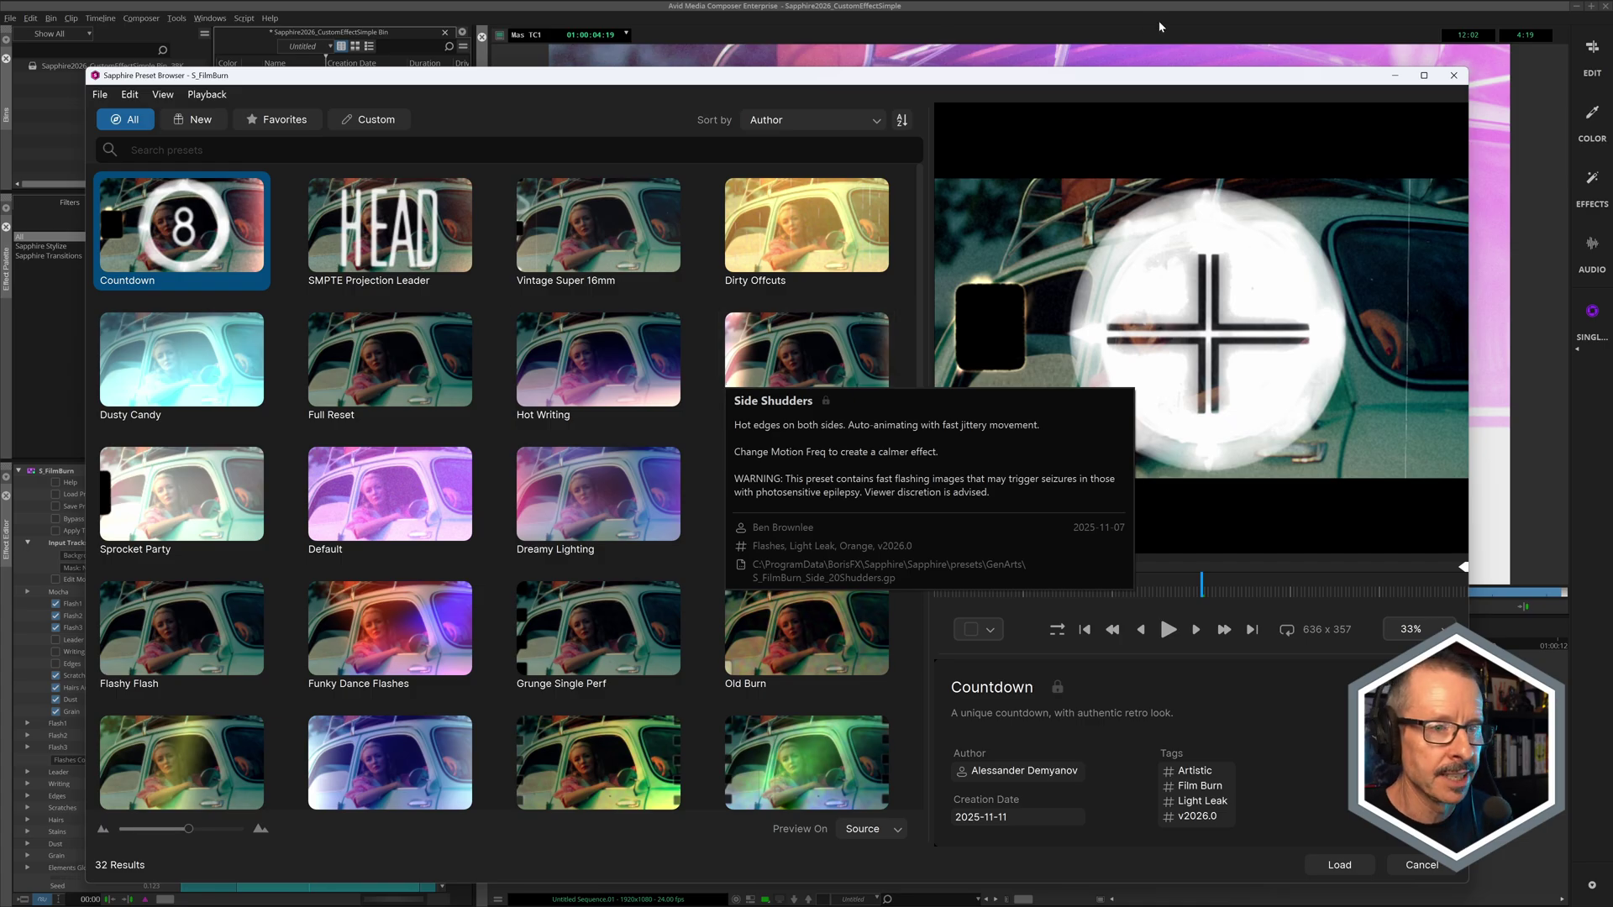
left_click(1421, 865)
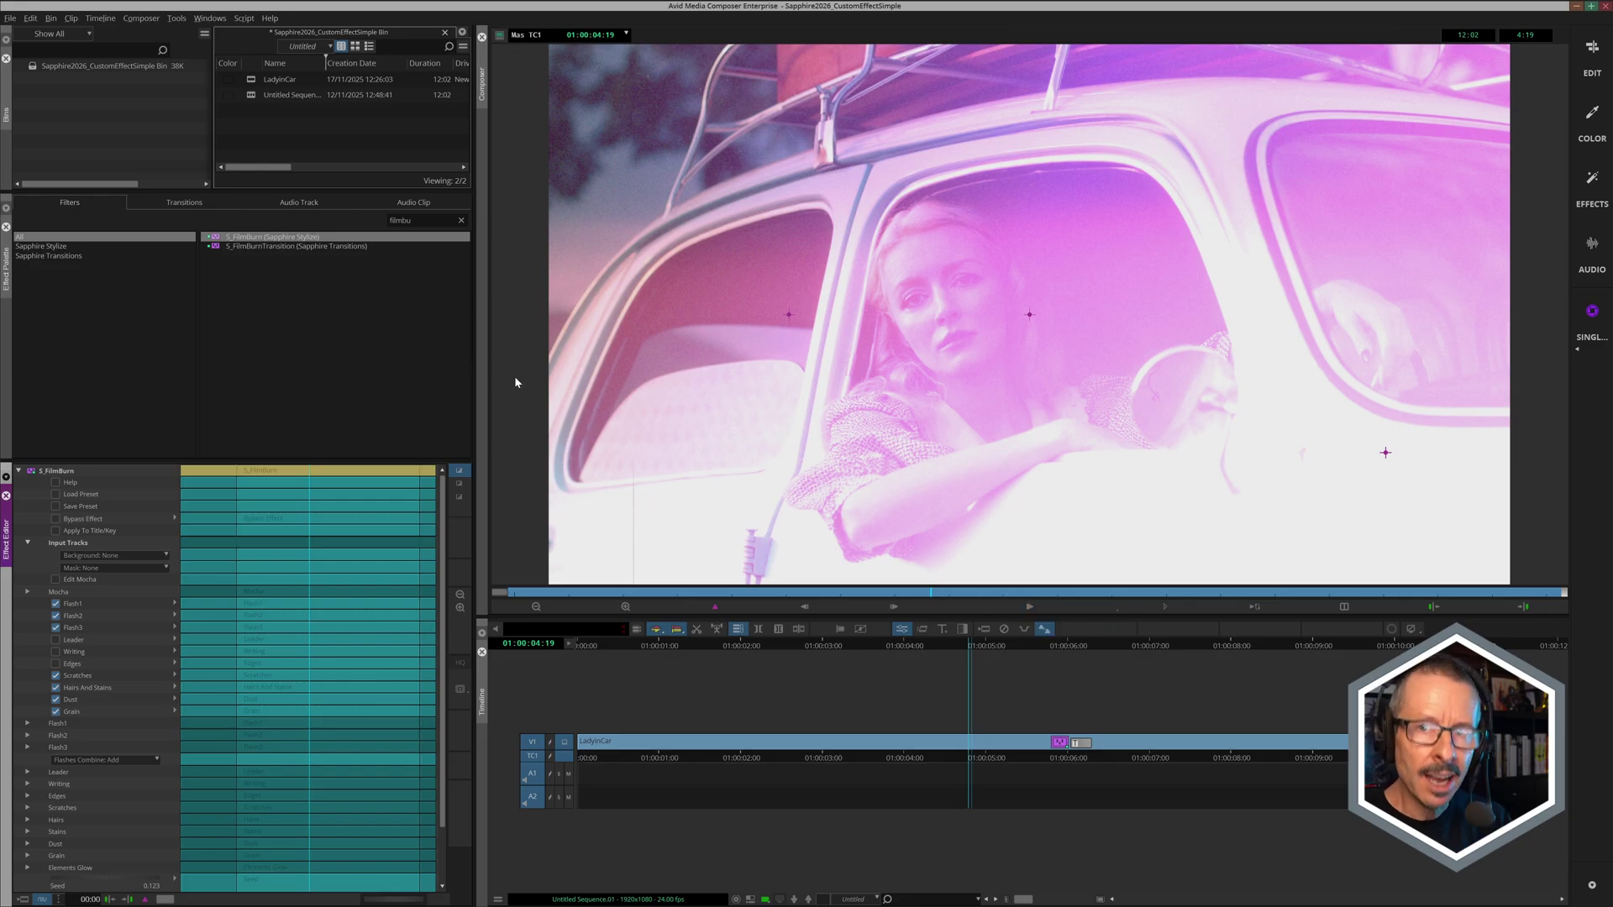
- Replace FilmBurn on the LadyinCar clip with Sapphire S_Effect
left_click(1005, 711)
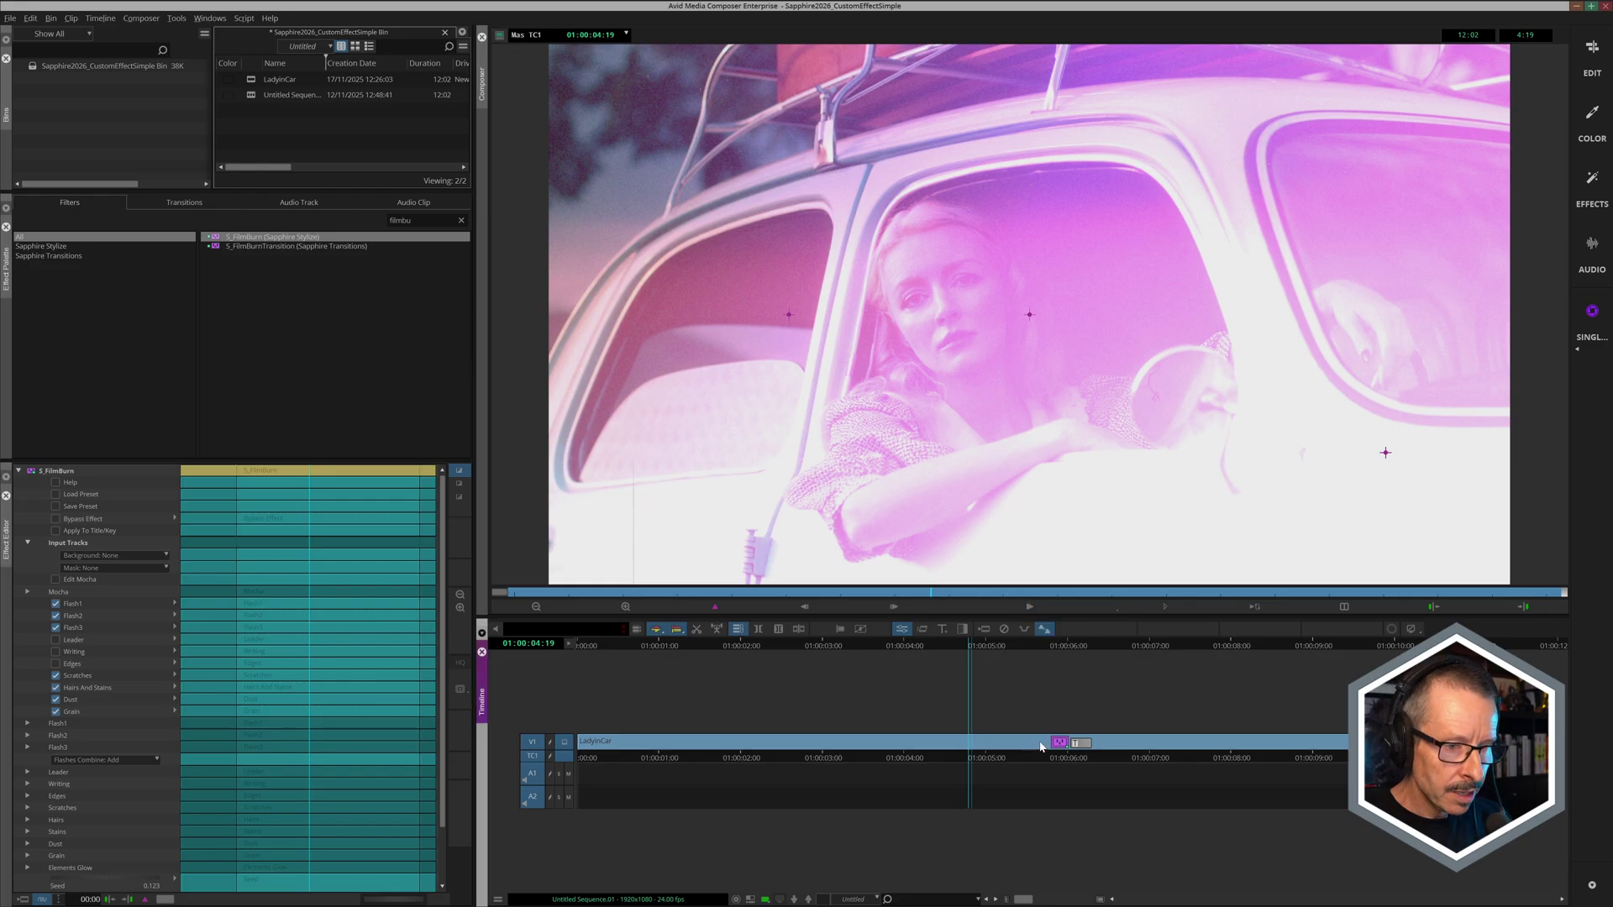
key("Delete")
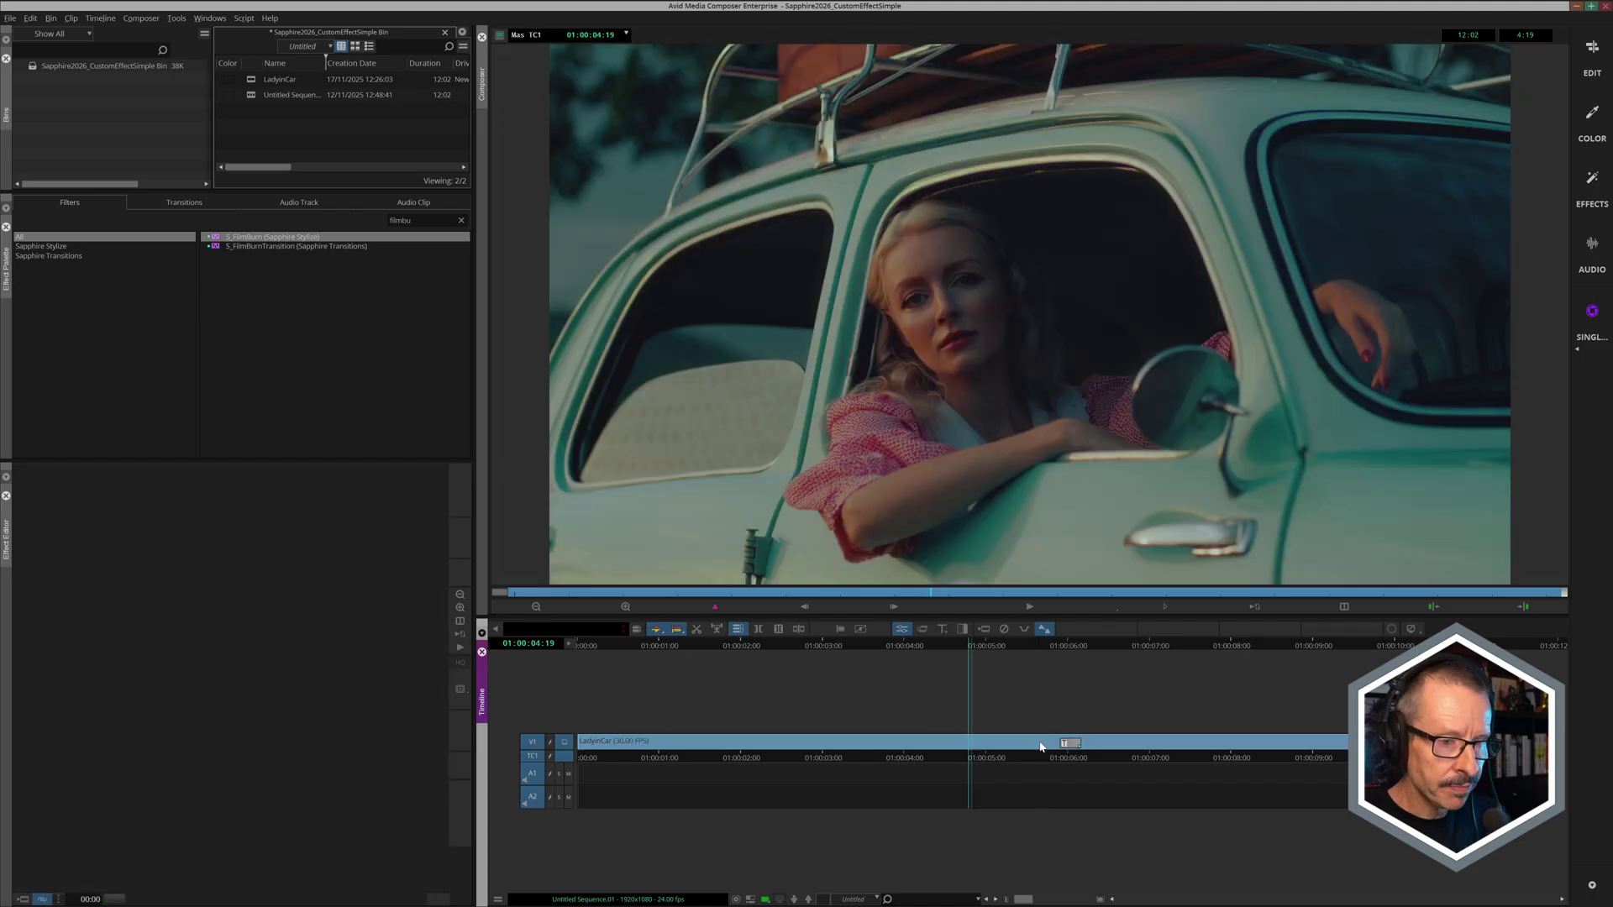
key("ctrl+8")
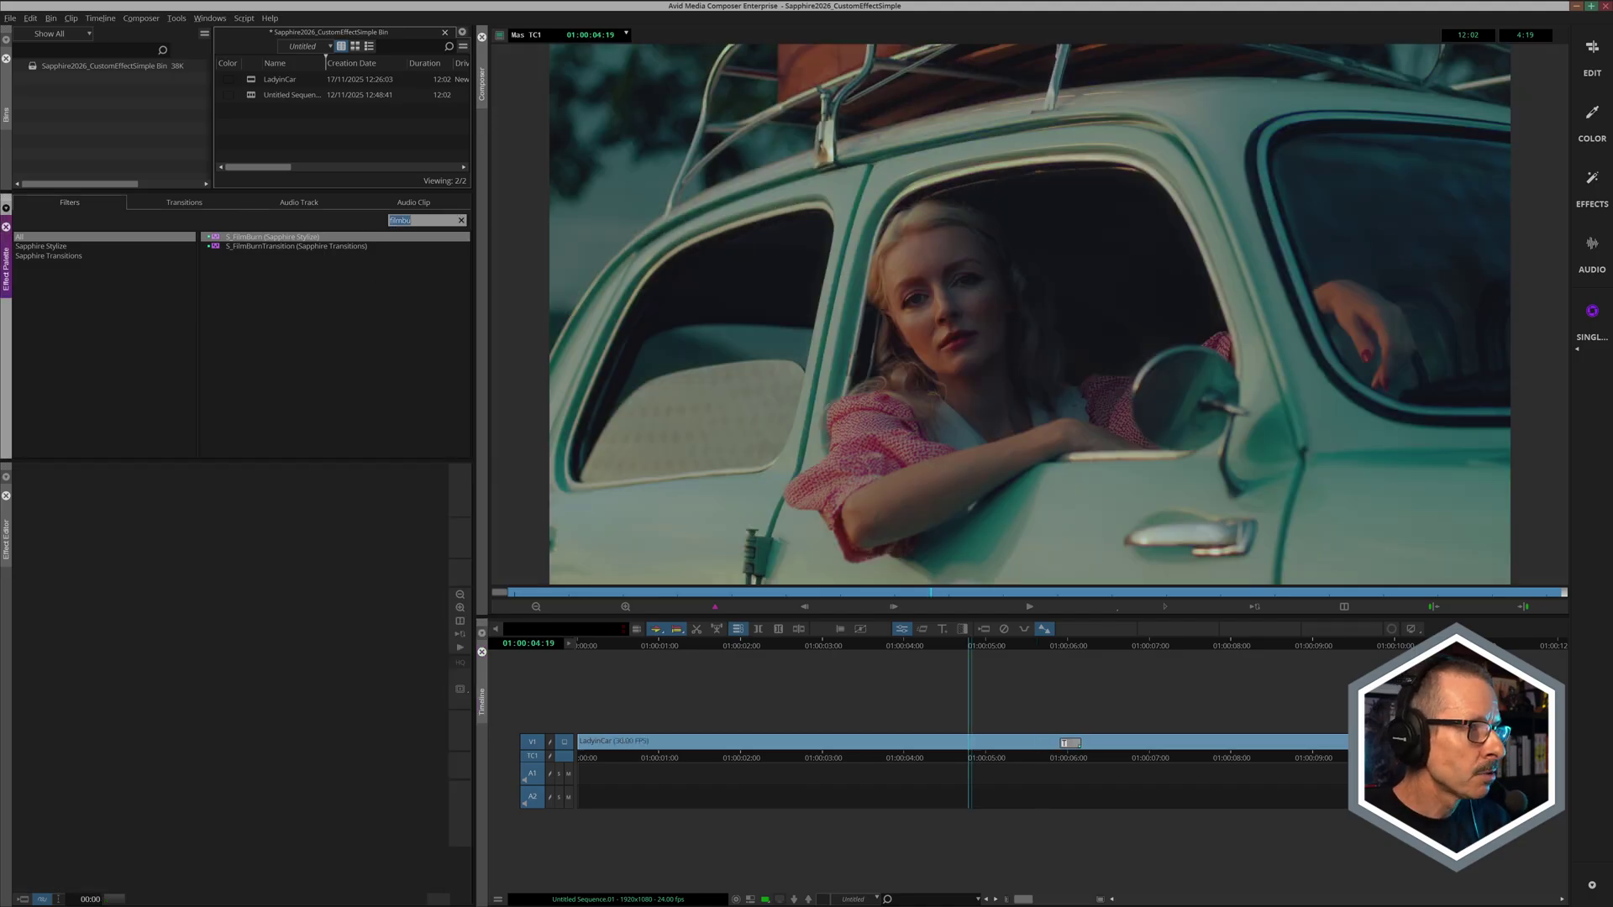
type("effe")
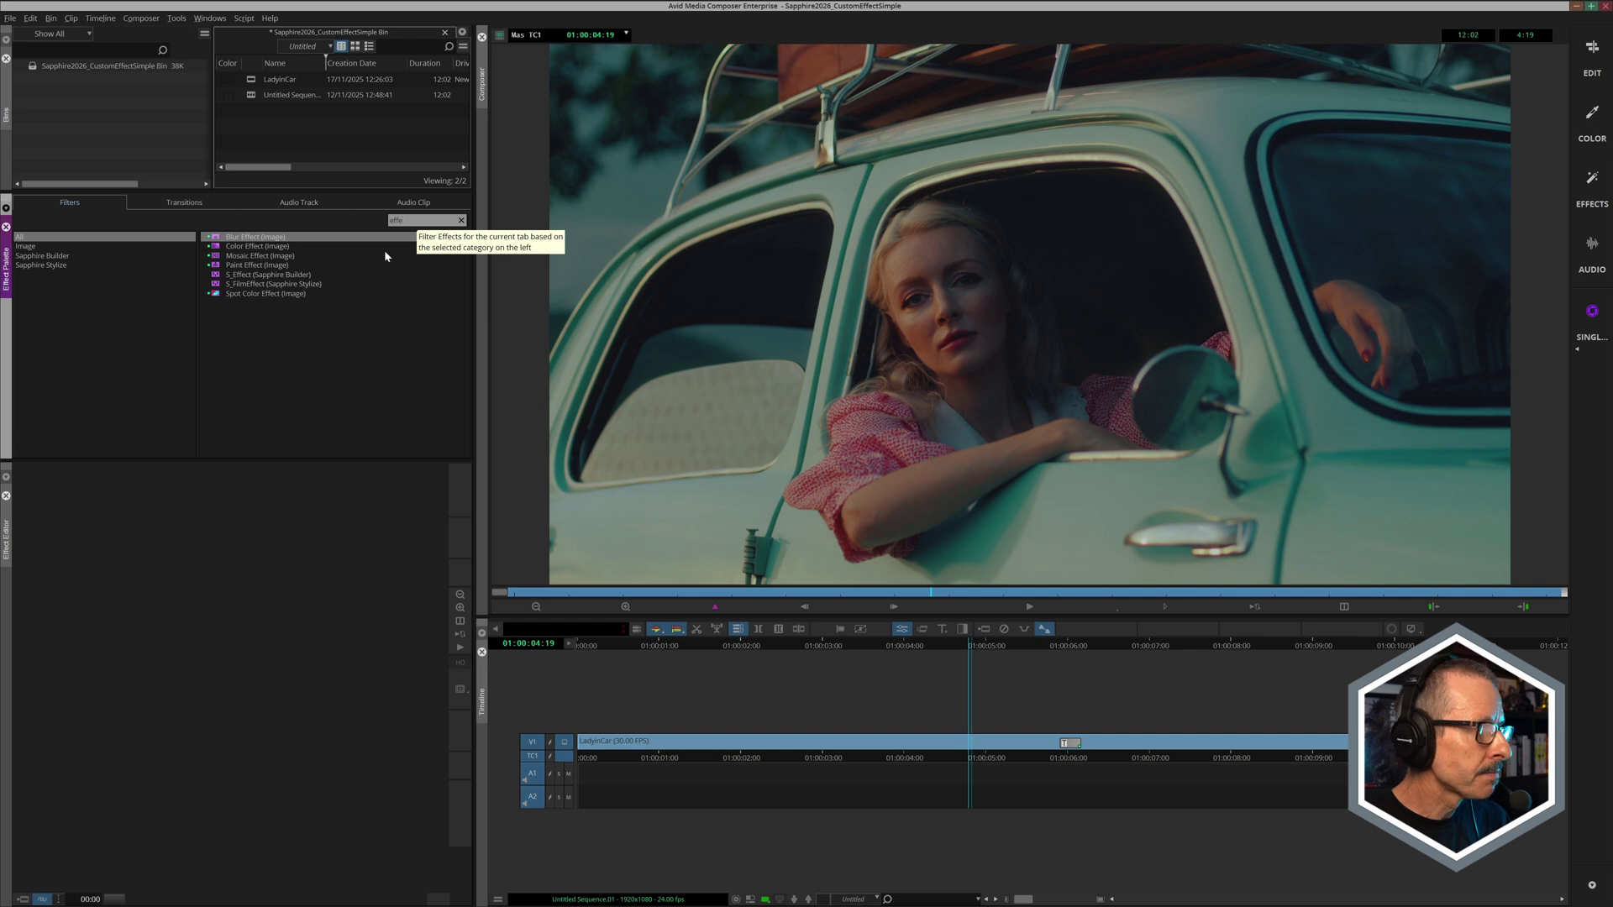
left_click_drag(251, 278, 982, 746)
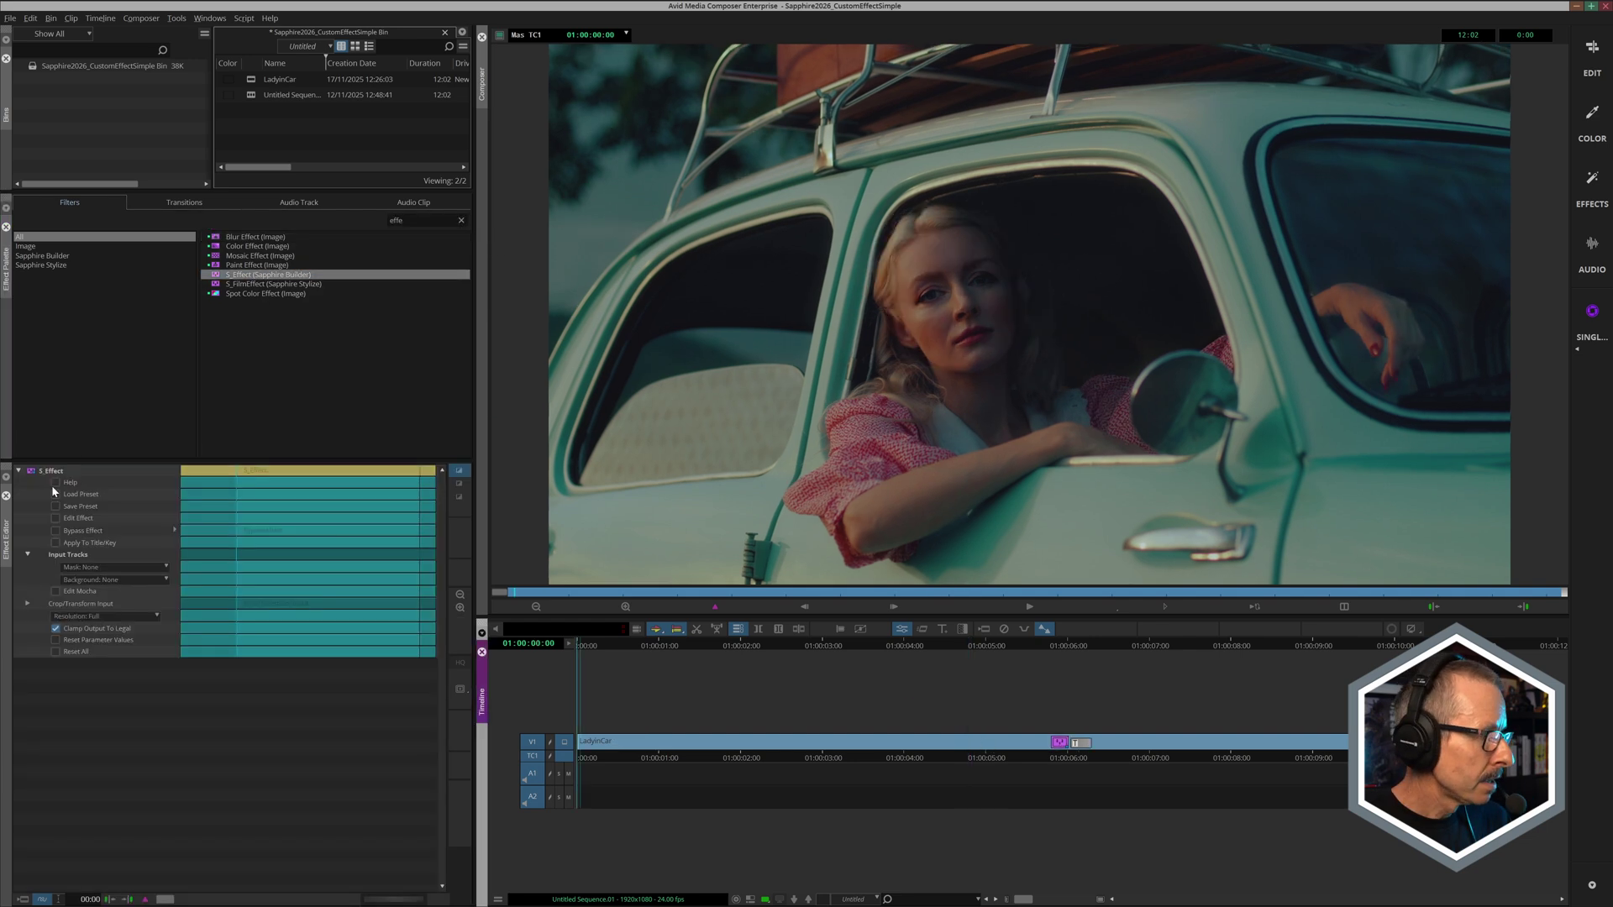
- Load the Warm Wax preset into S_Effect
left_click(54, 493)
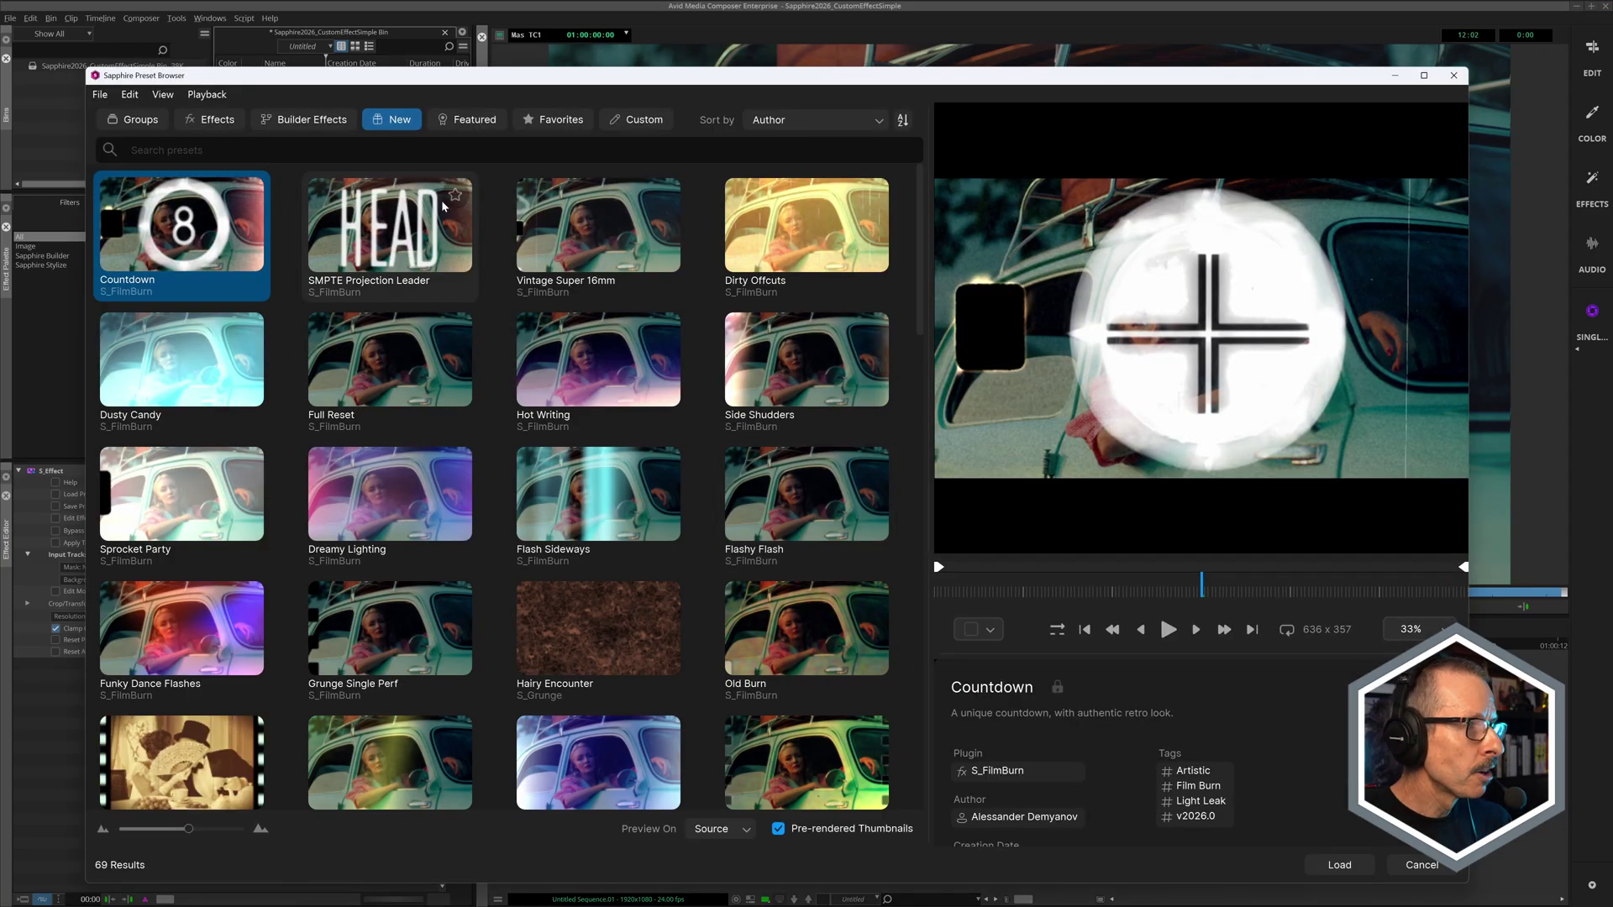
scroll(919, 300, "down", 1)
left_click_drag(919, 300, 912, 643)
left_click(593, 313)
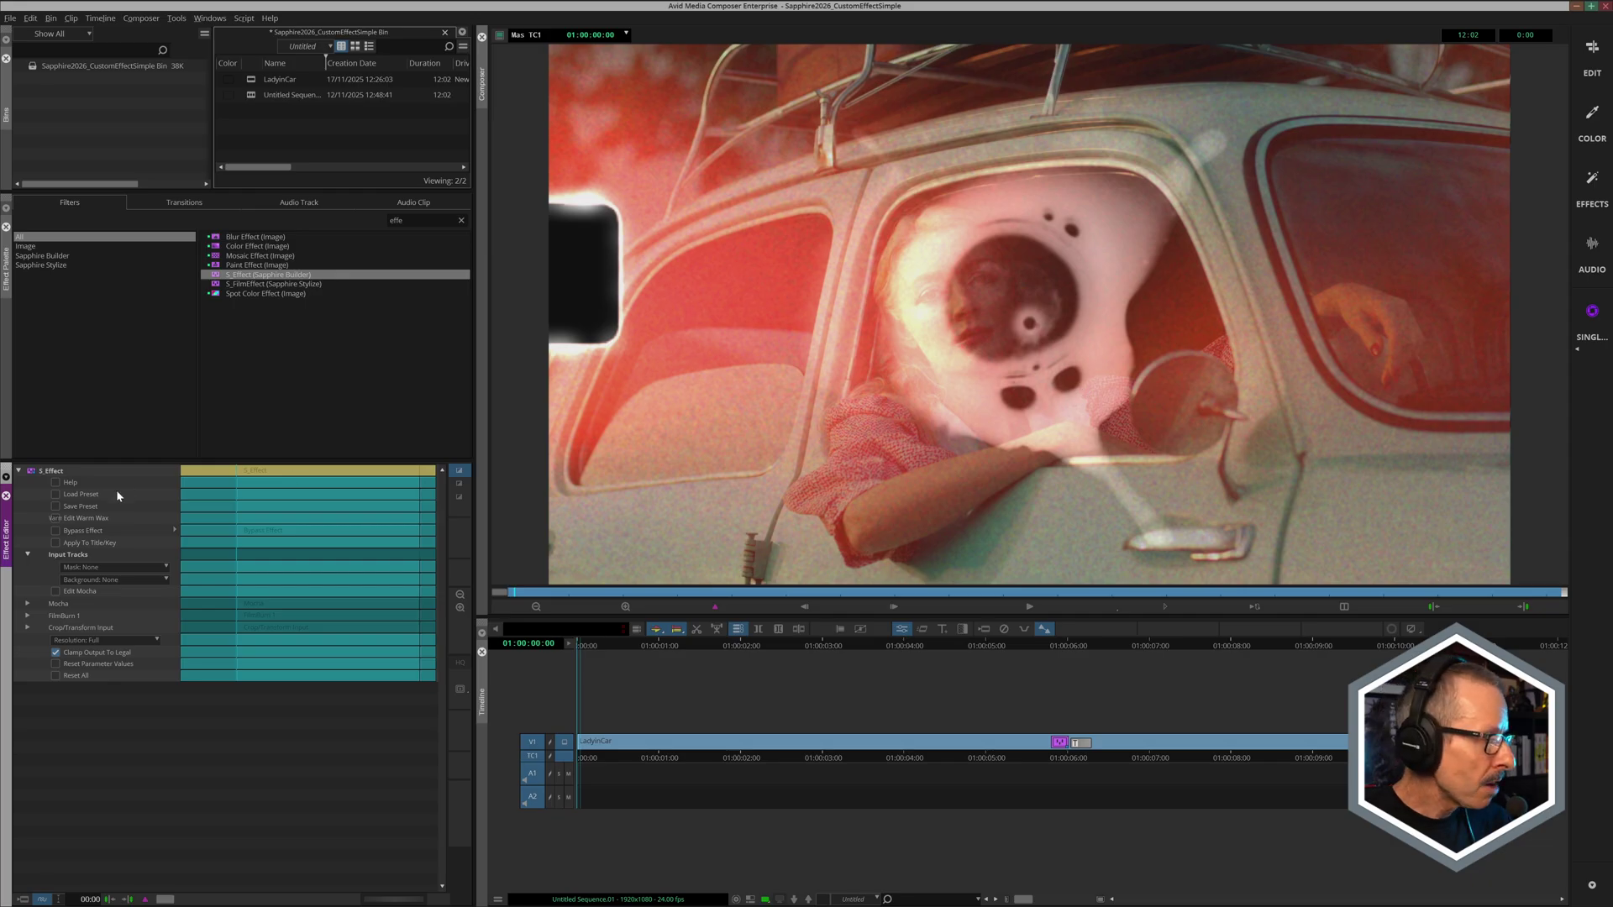
- Open Warm Wax in Effect Builder and disconnect the mask from FilmBurn 1
left_click(56, 519)
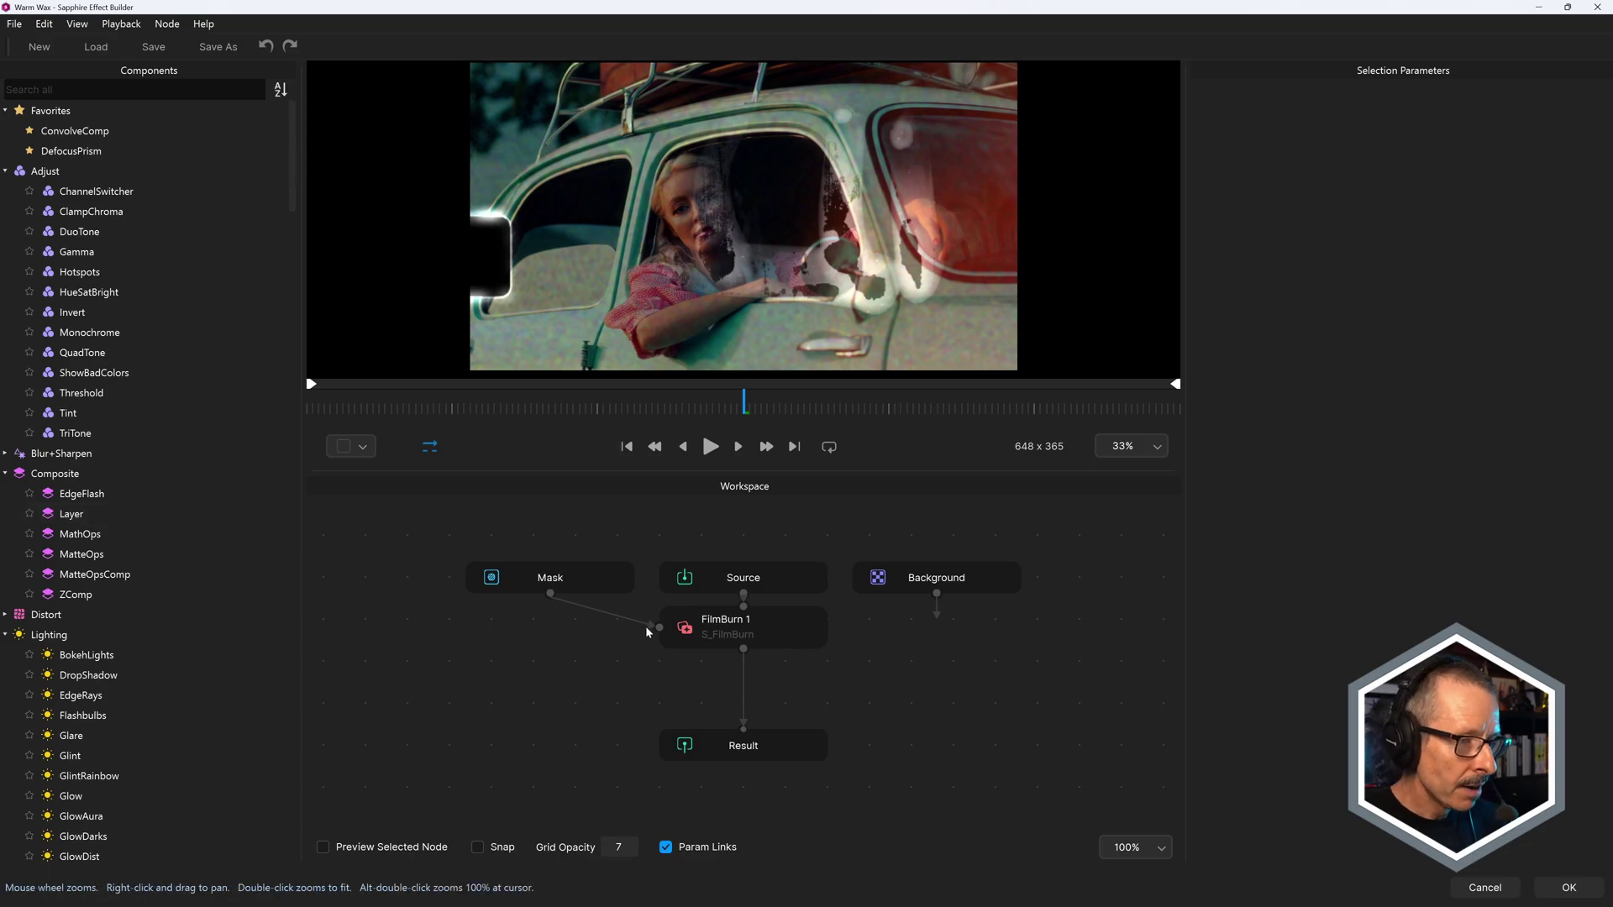
mouse_move(622, 635)
left_mouse_down()
mouse_move(800, 643)
mouse_move(792, 670)
mouse_move(854, 684)
left_mouse_up()
left_click(791, 710)
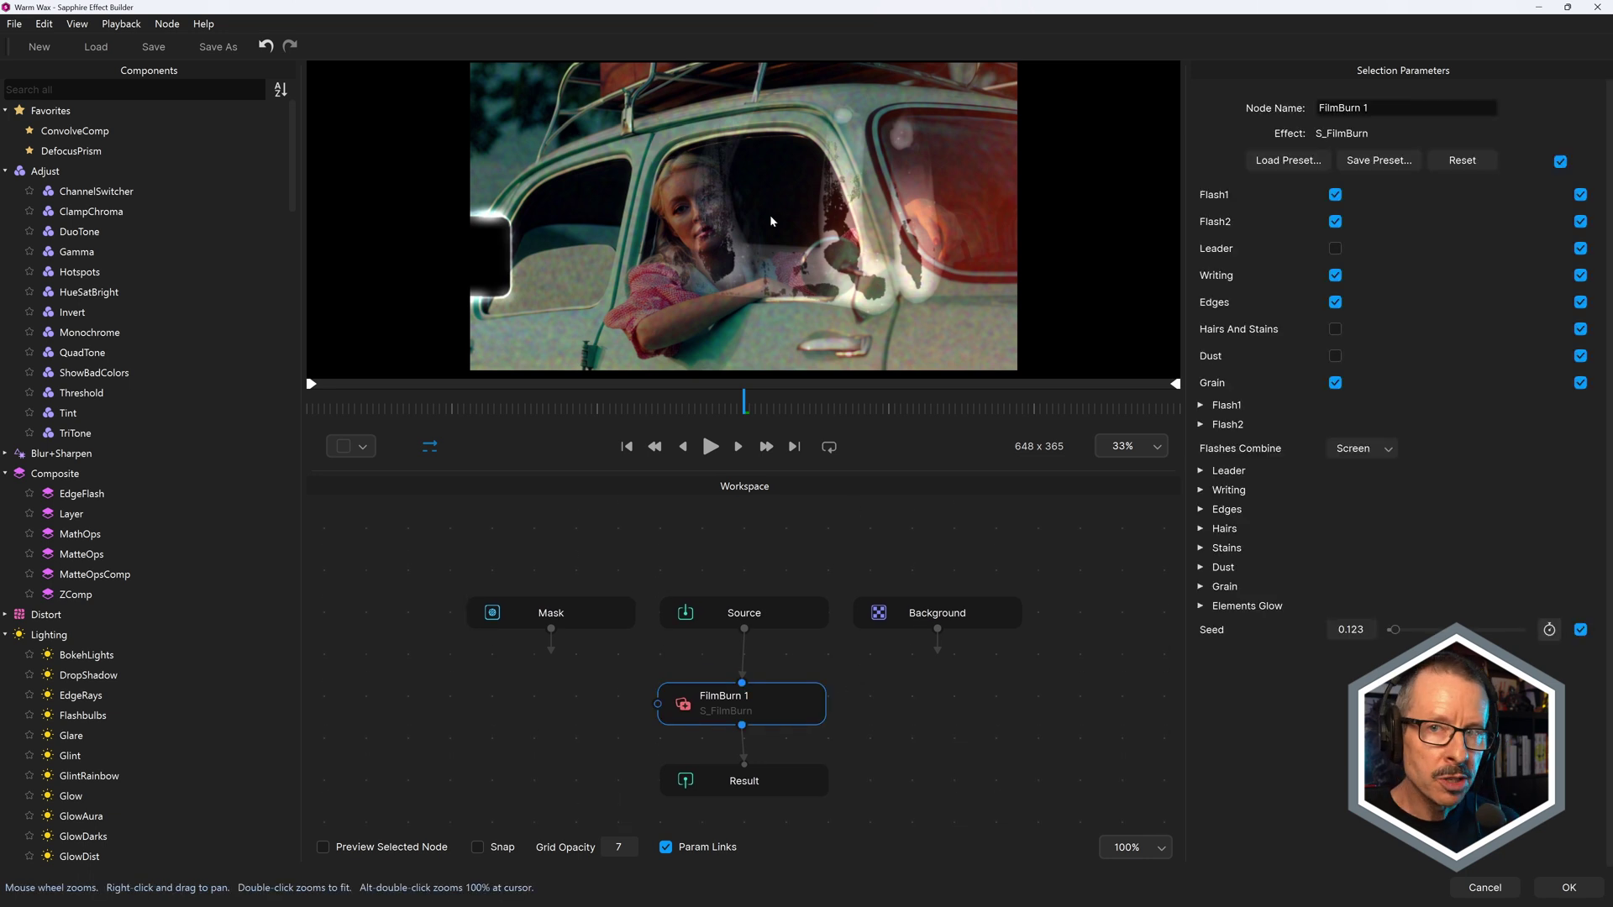
- Insert a DuoTone node after the Source node
left_click(770, 613)
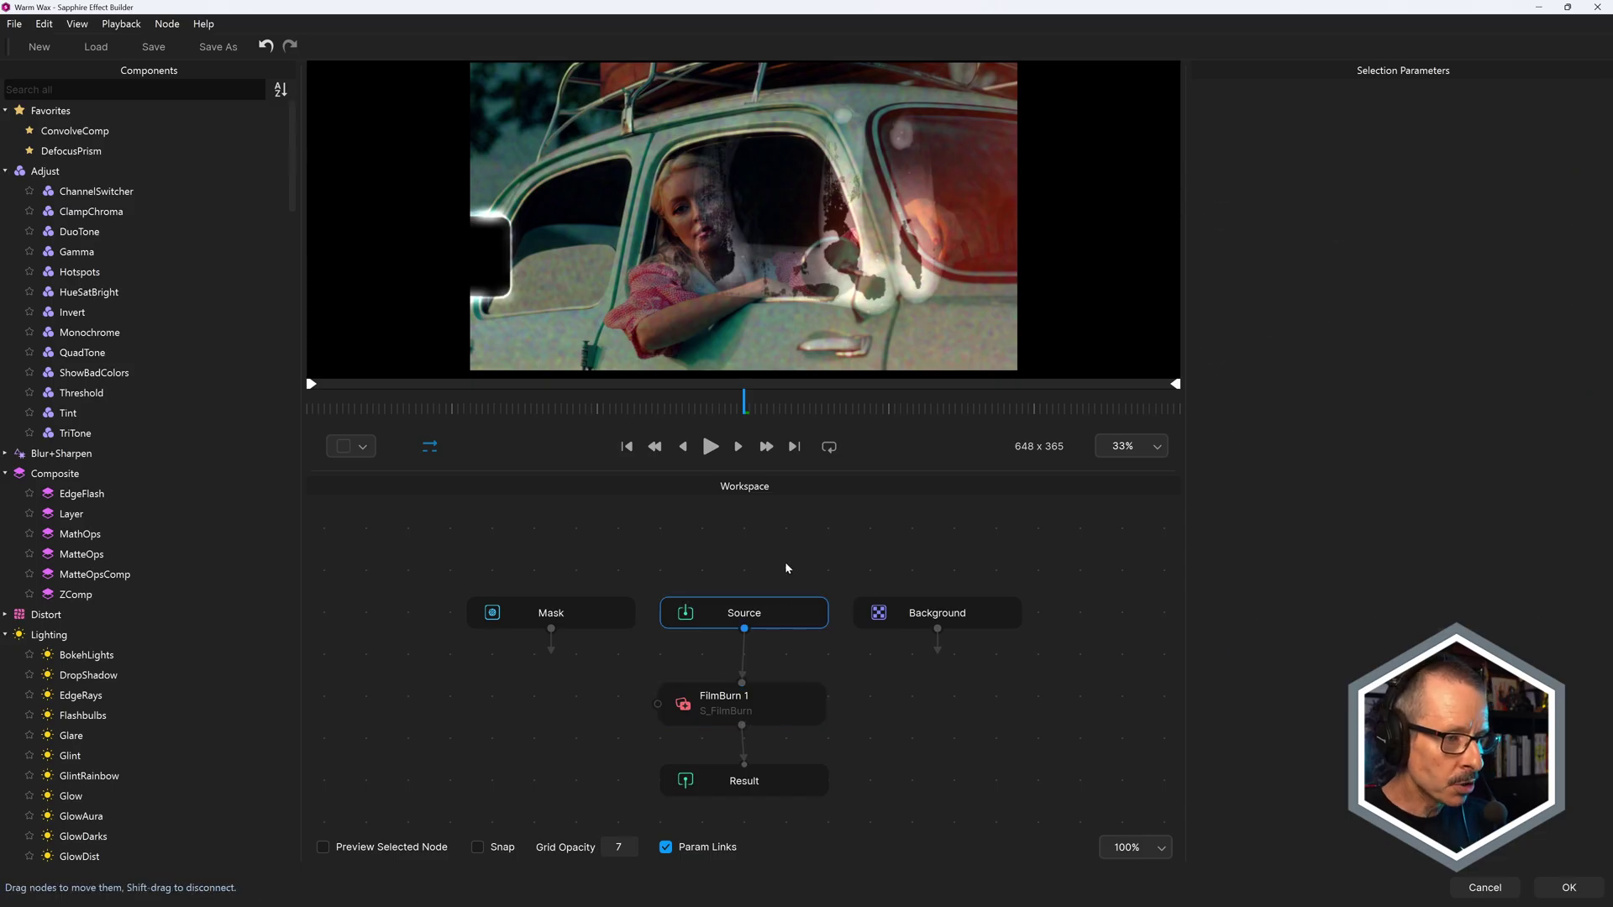
key("Tab")
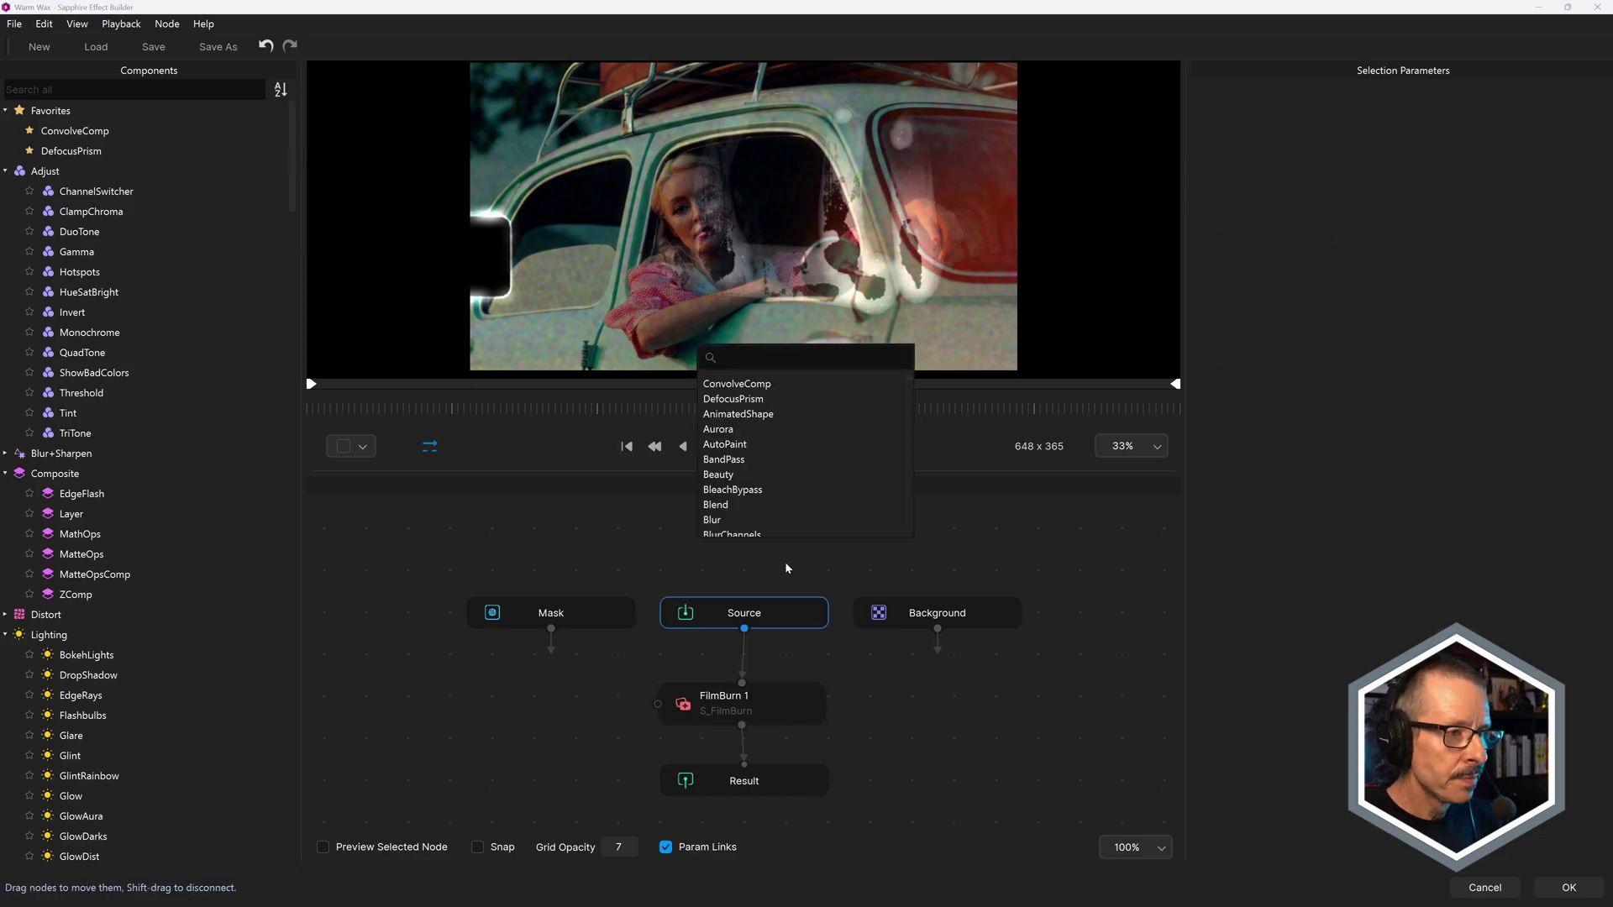
type("du")
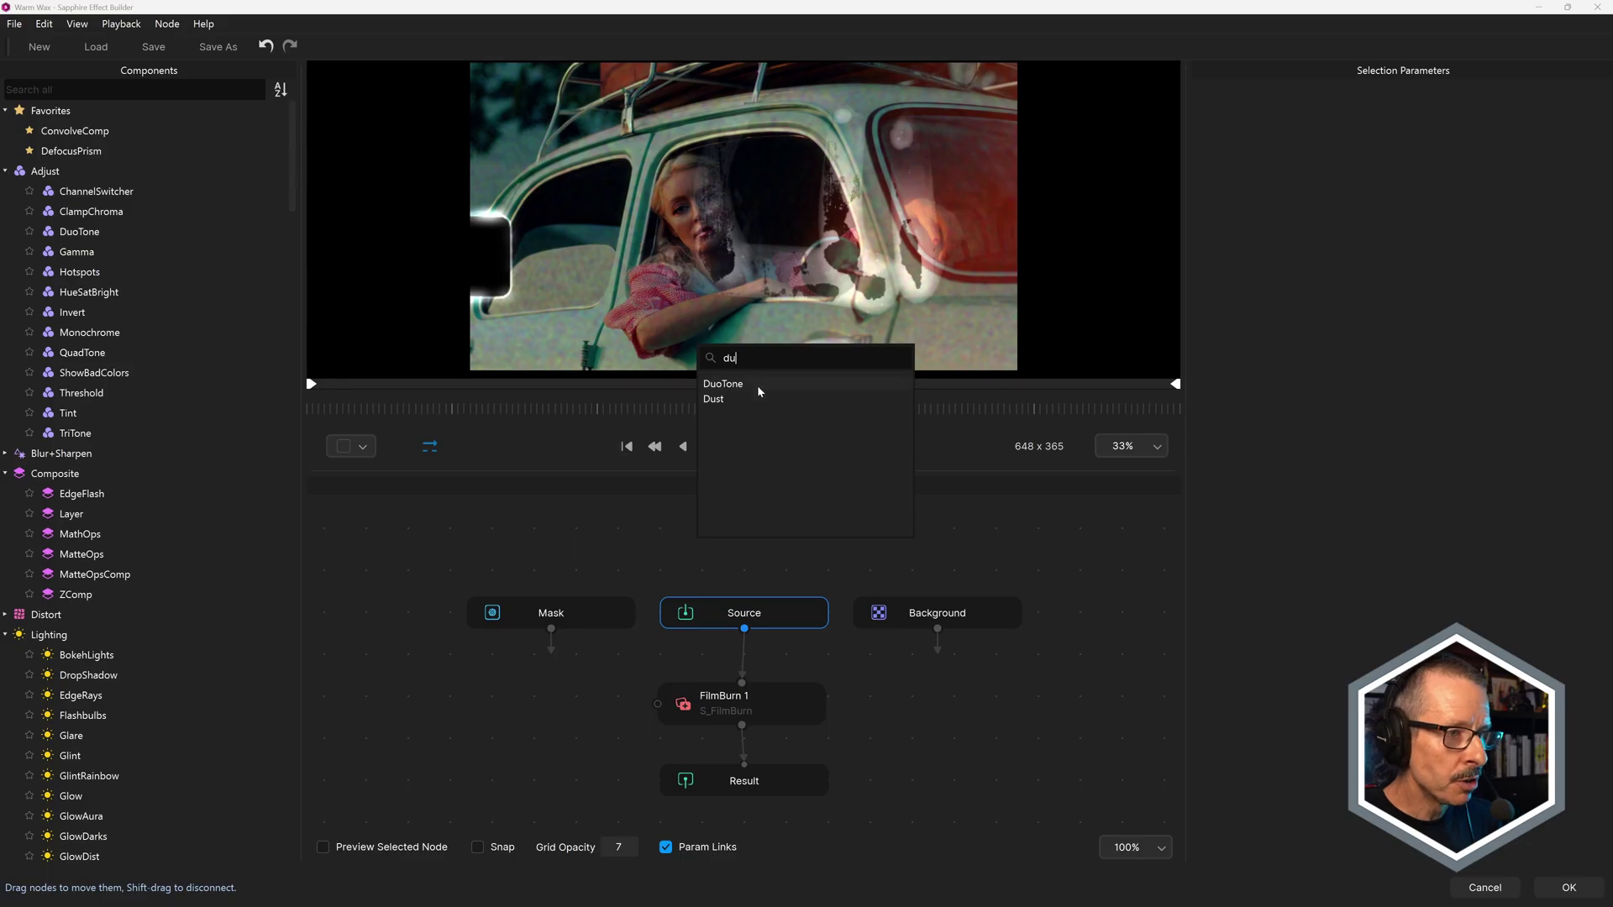
left_click(724, 384)
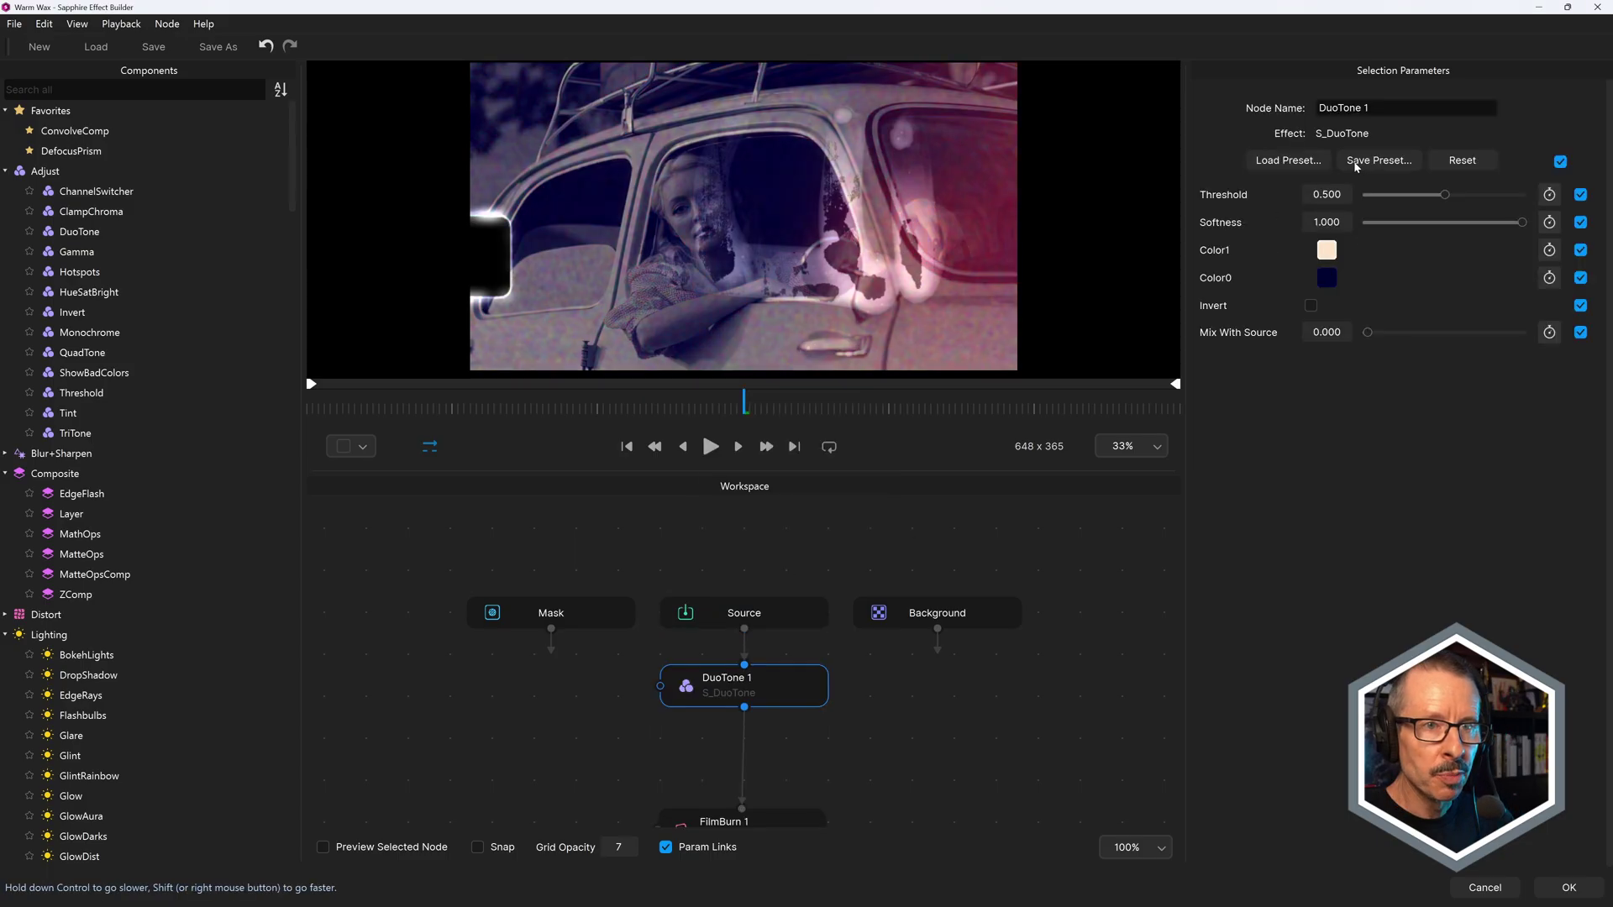
- Load the Pale Sepia Duo preset onto the DuoTone node
left_click(1307, 162)
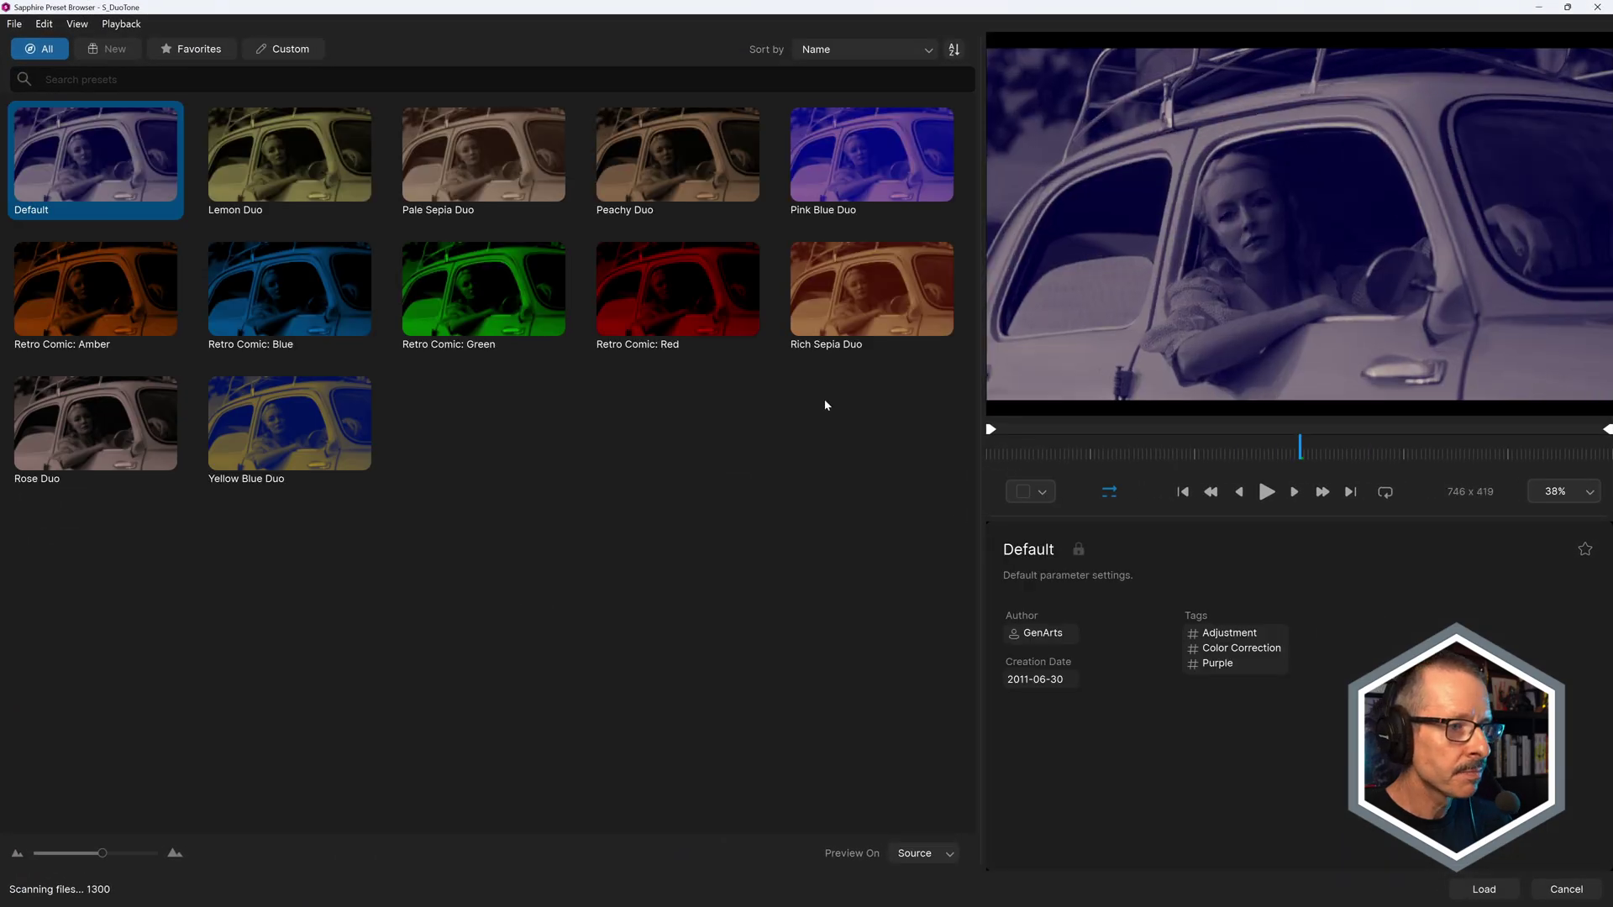
left_click(483, 141)
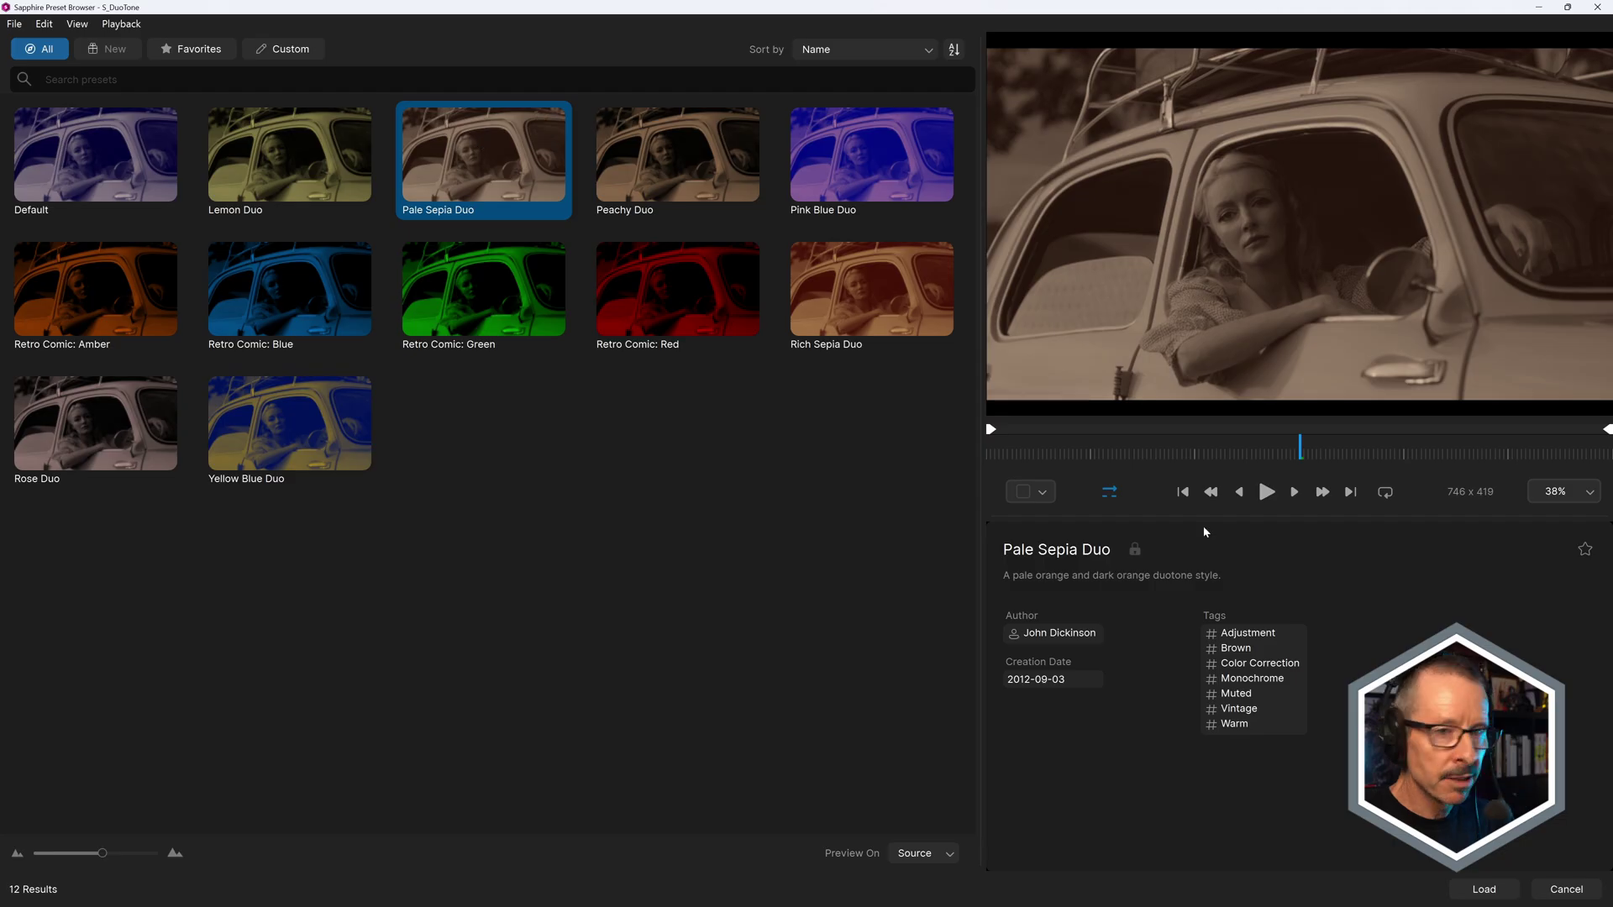
left_click(1493, 889)
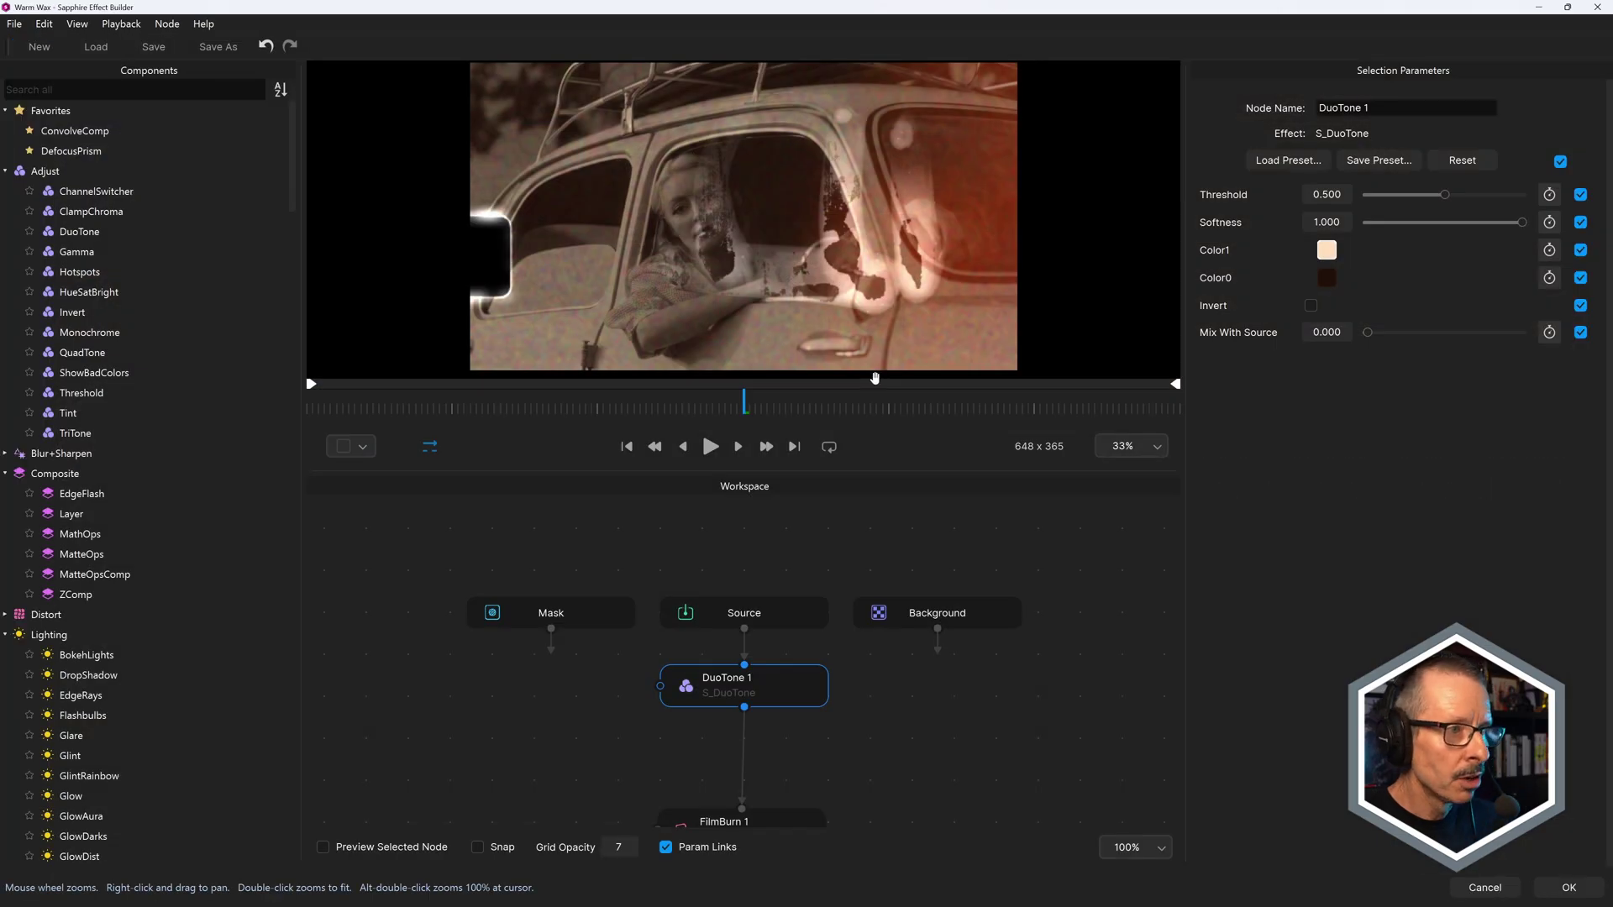
- Select the whole node chain and space the nodes evenly in a column
left_click_drag(846, 758, 834, 634)
left_click_drag(837, 507, 710, 791)
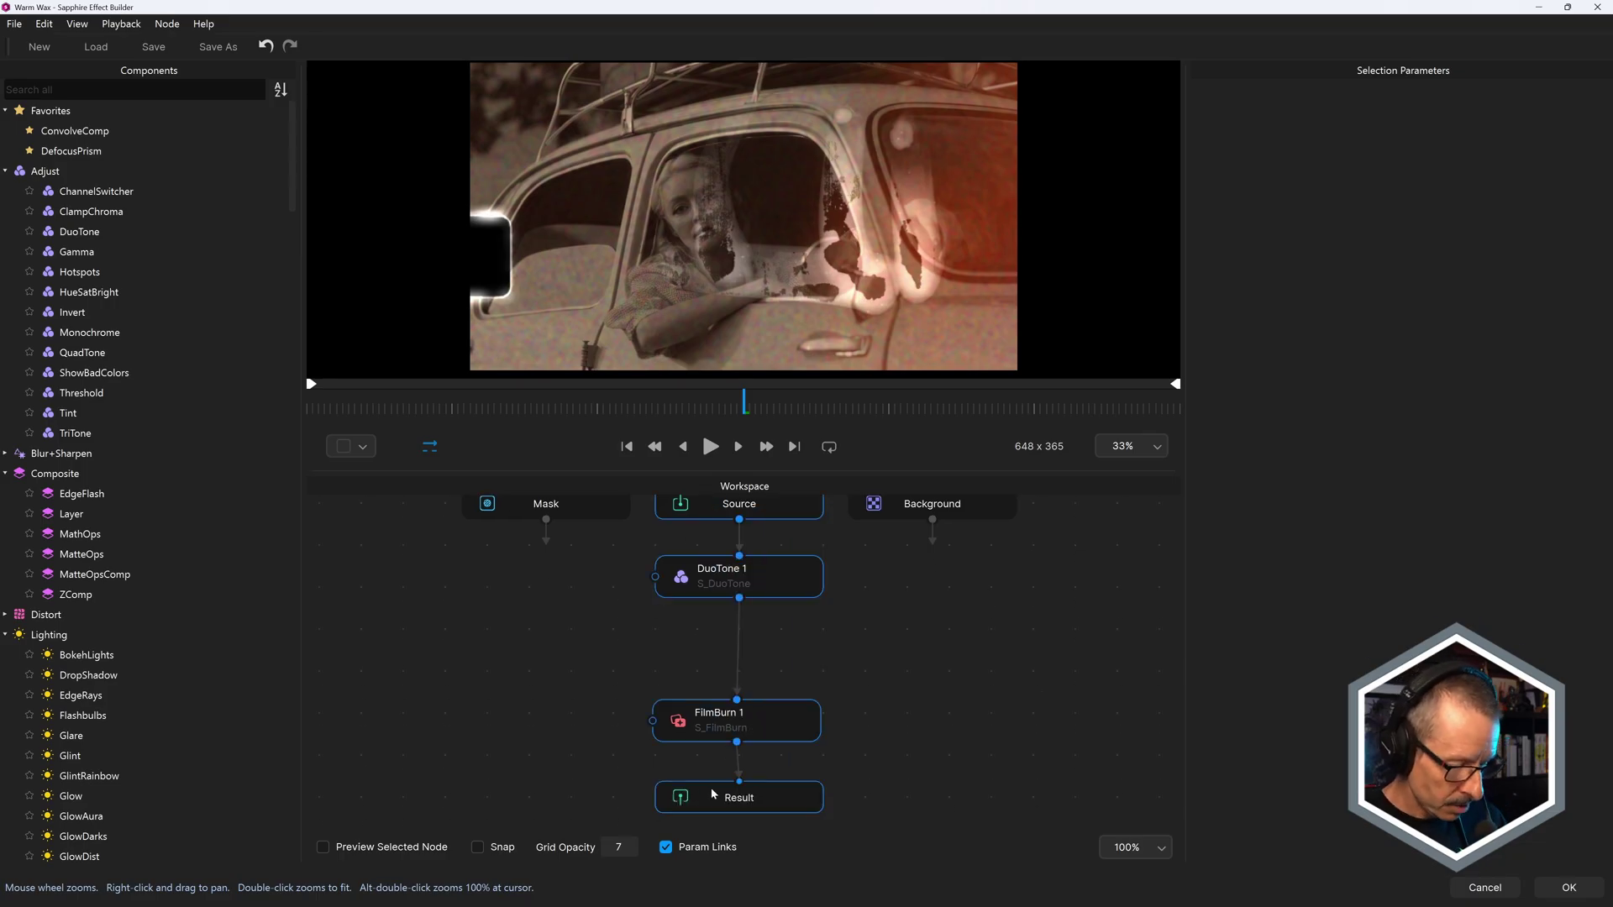
key("l")
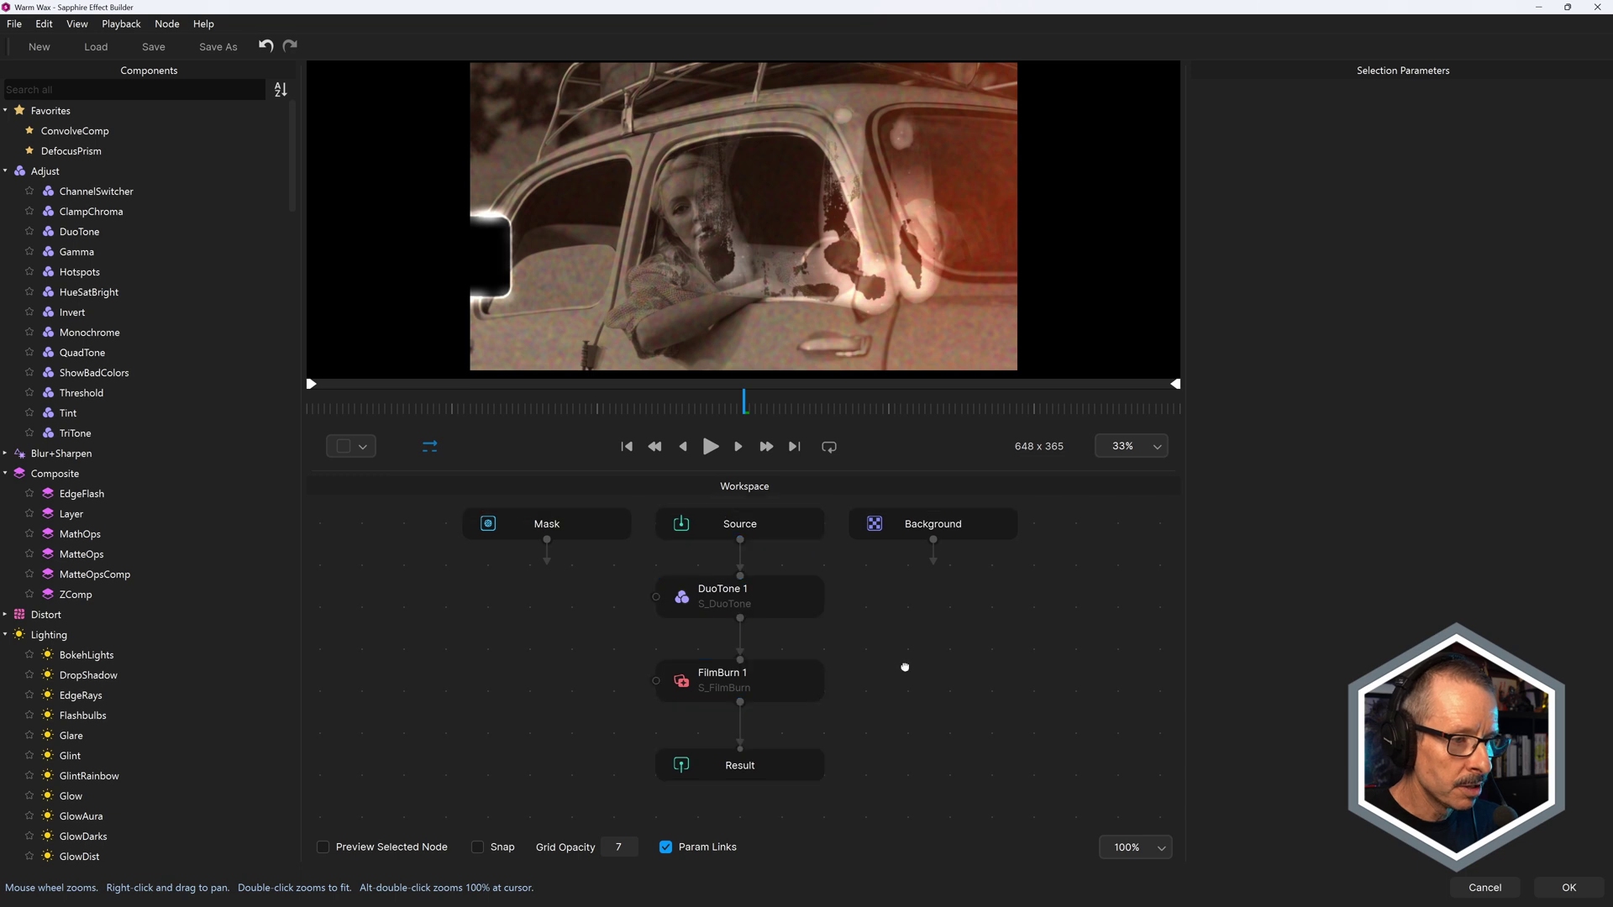
- Publish only DuoTone's Color1, Color0 and Mix With Source parameters
left_click(808, 642)
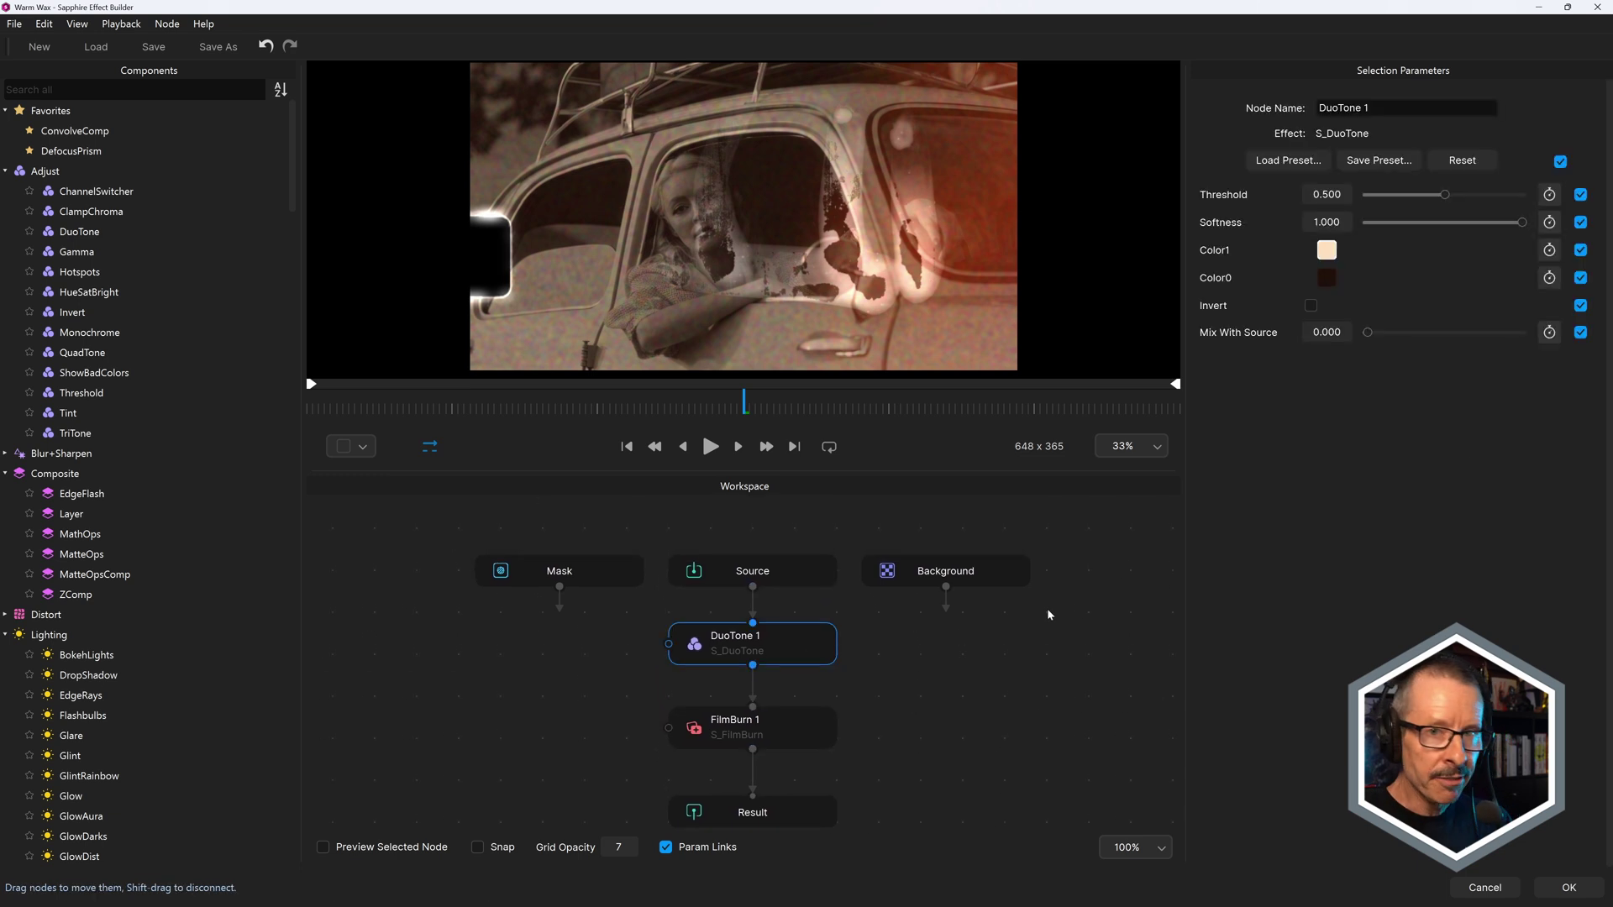
left_click(1560, 161)
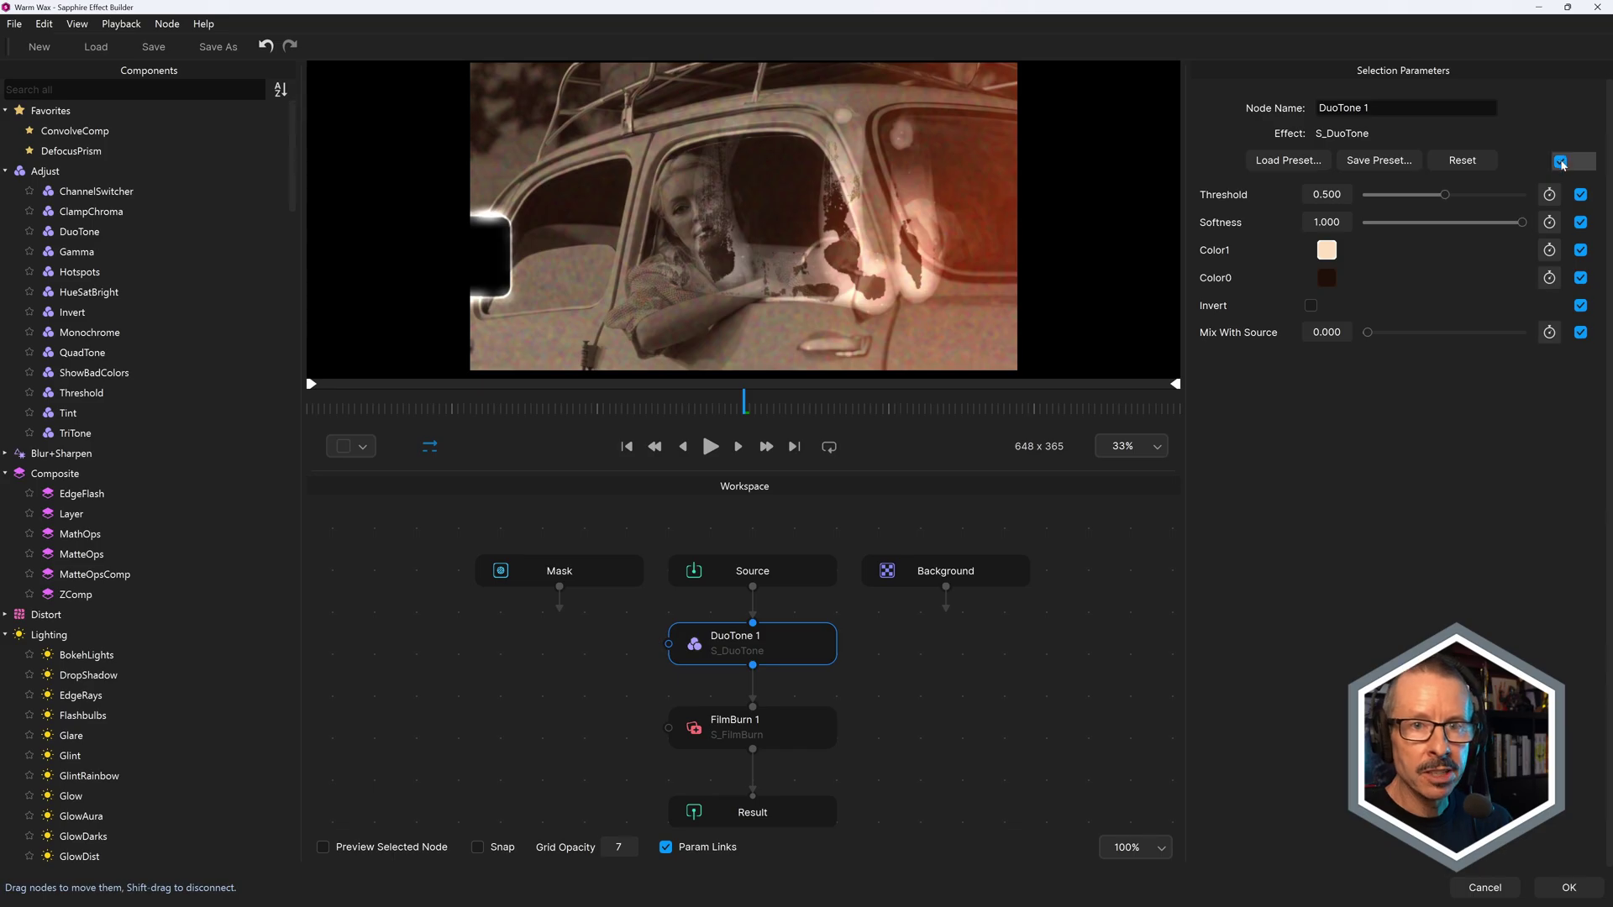
left_click(1580, 250)
left_click(1580, 277)
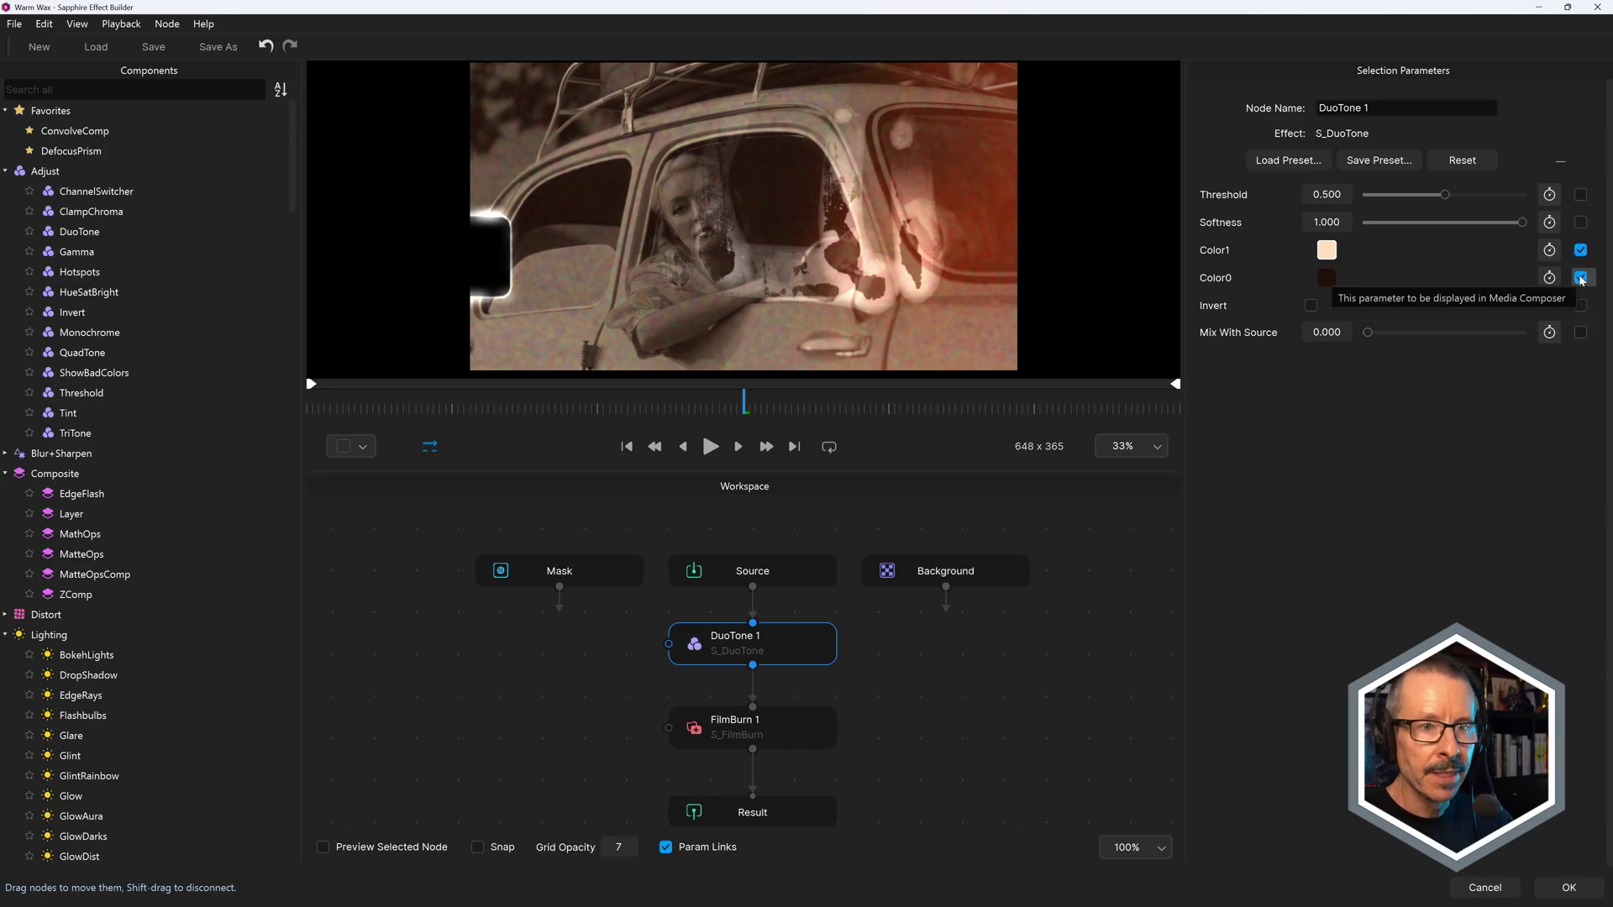
left_click(1580, 332)
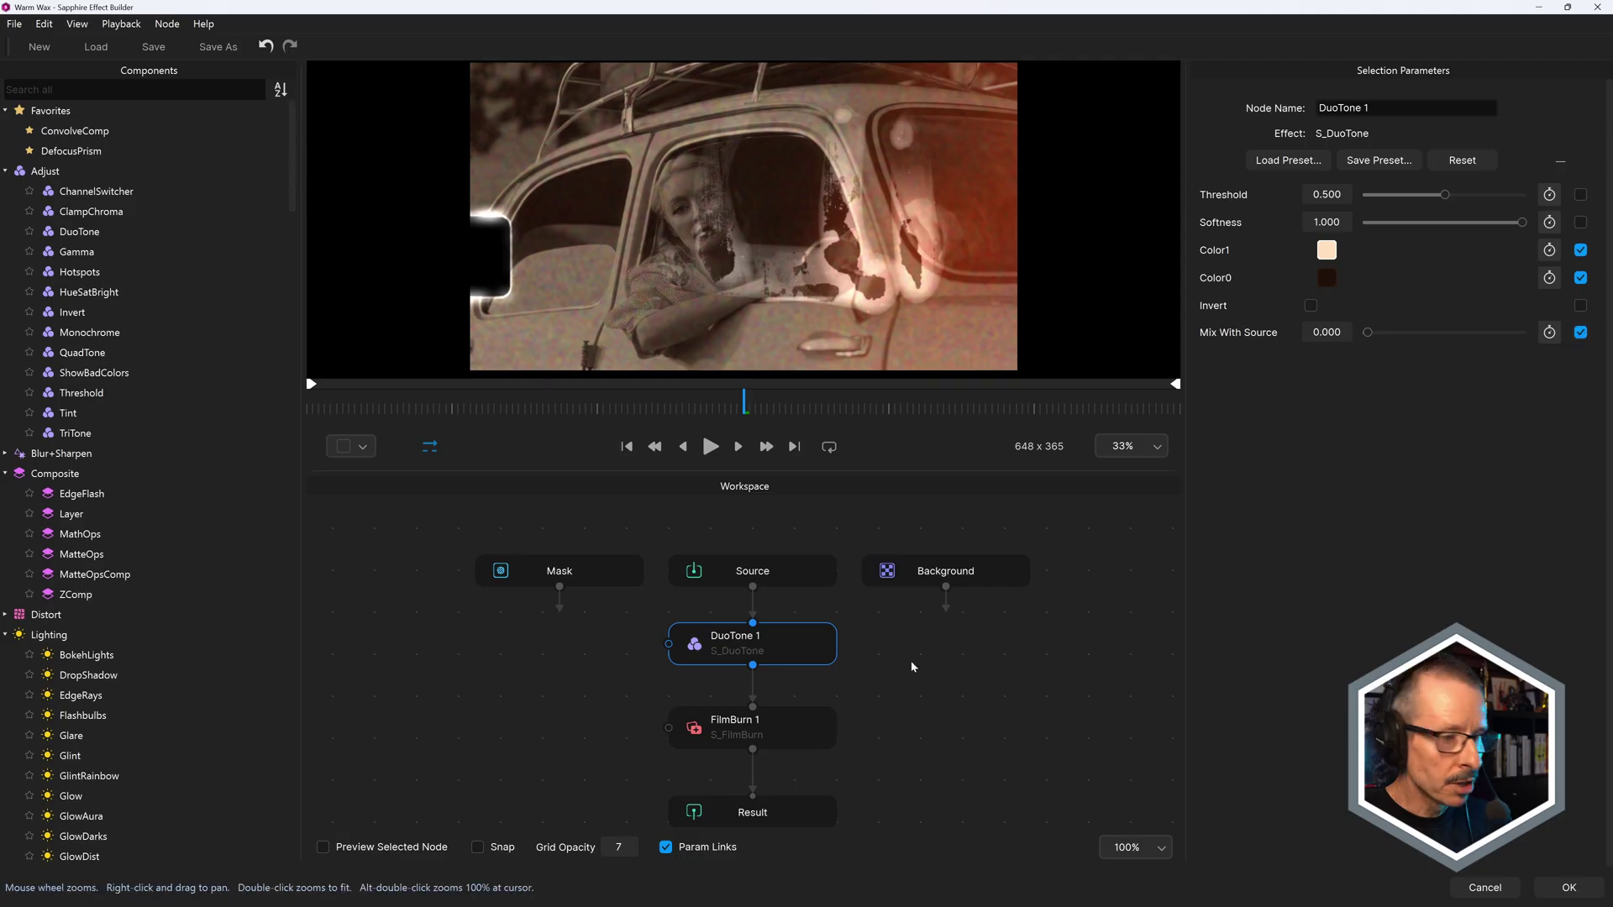
- Publish FilmBurn's Flash1, Flash2, Writing, Edges and Grain toggles
left_click(779, 728)
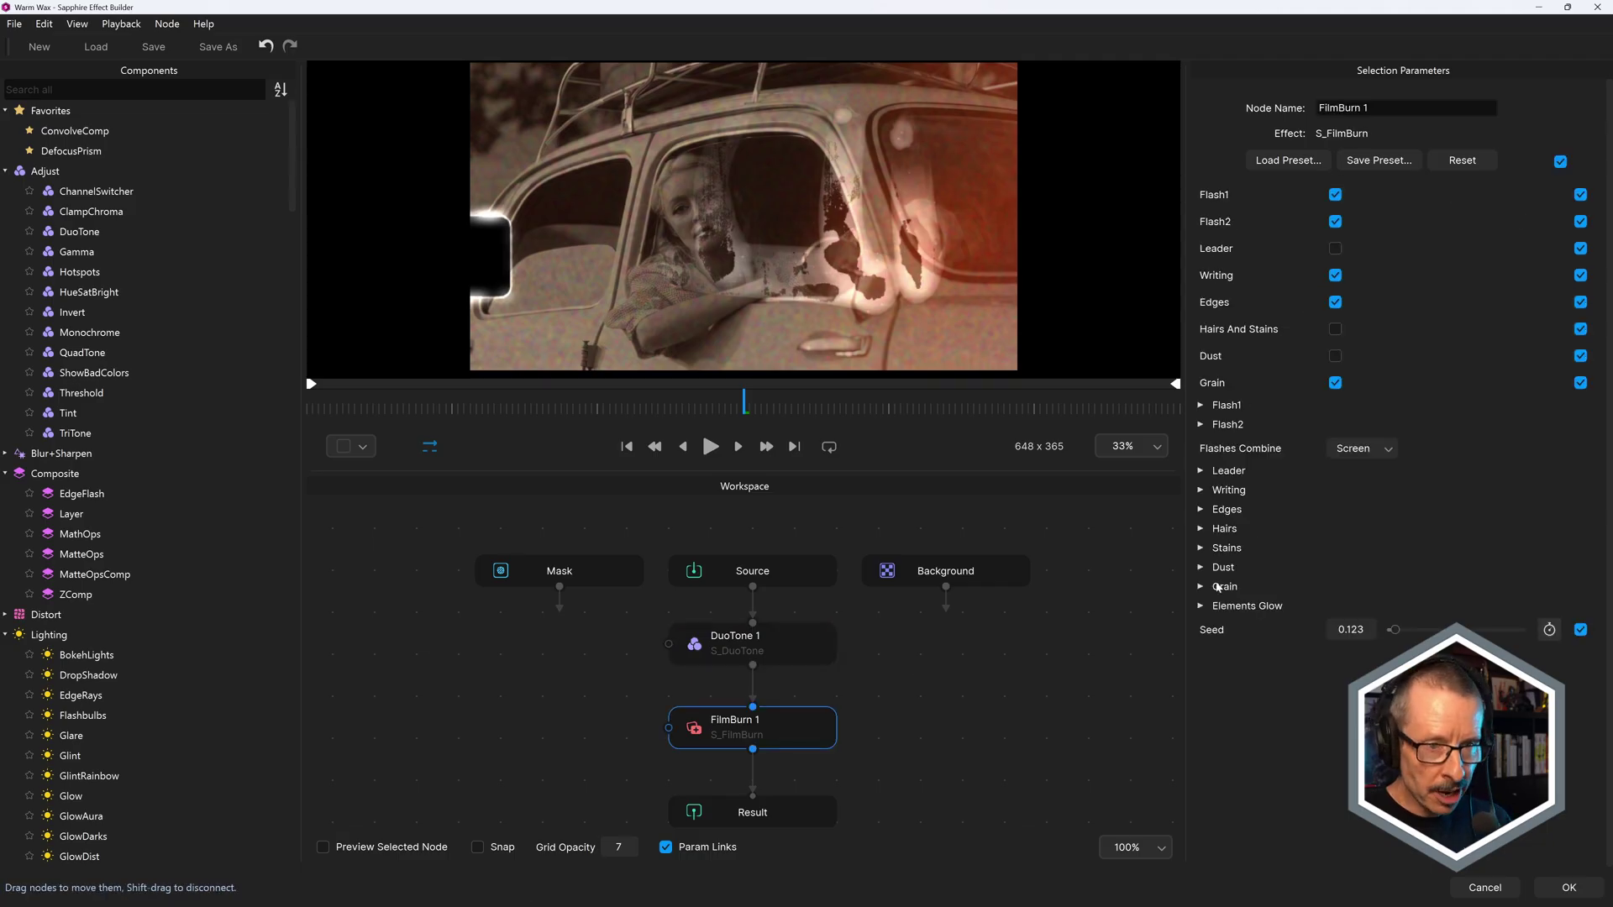
left_click(1560, 161)
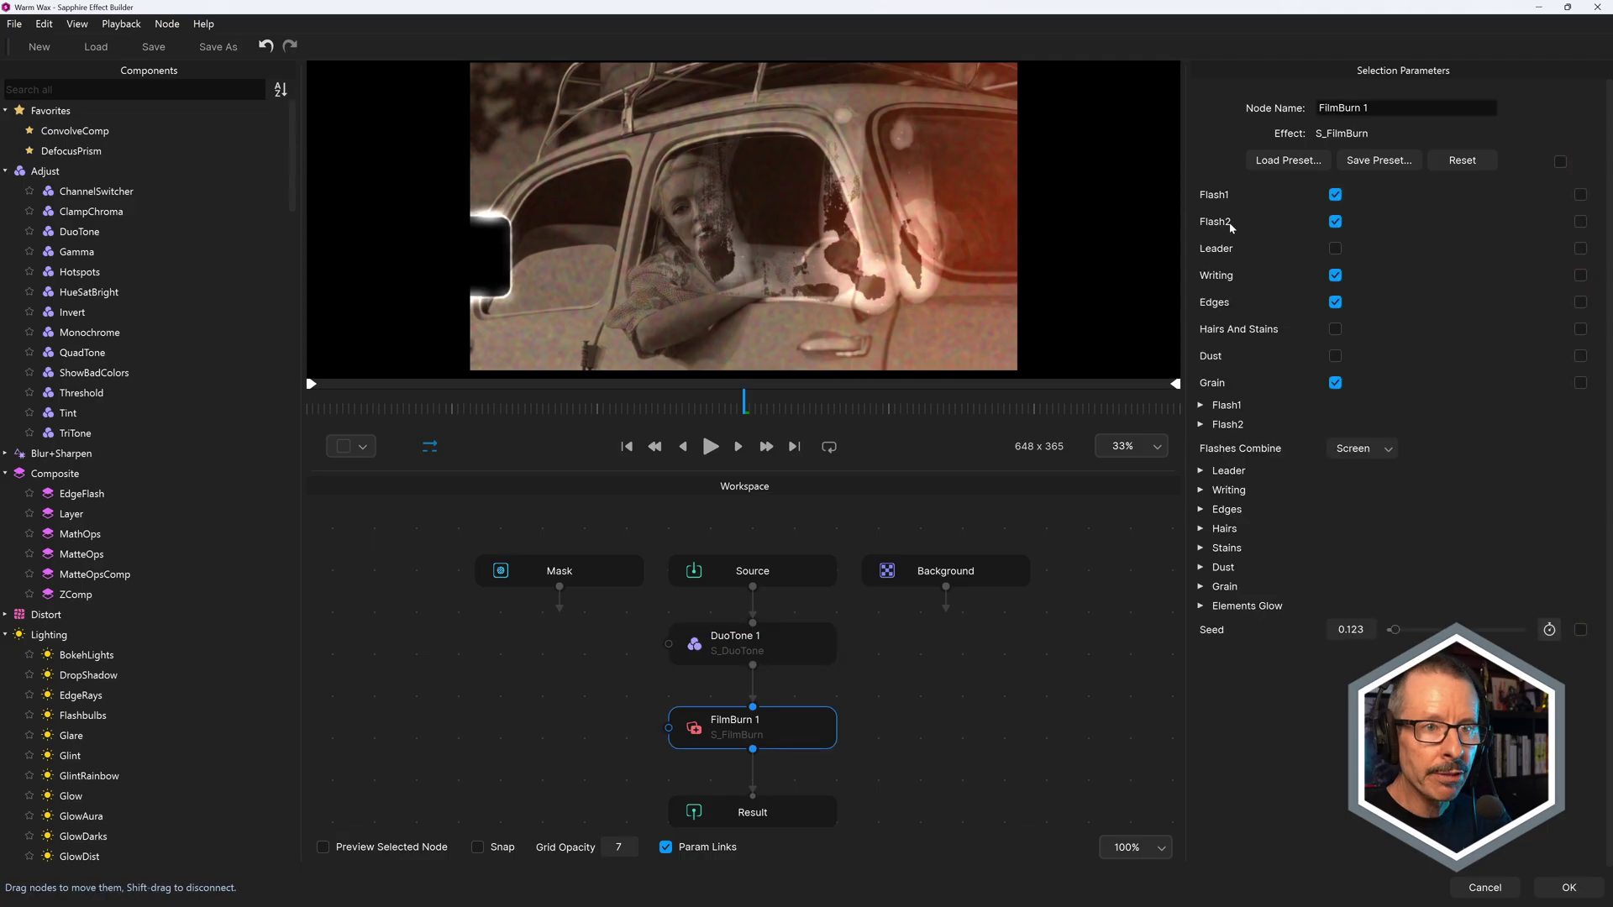
left_click(1580, 194)
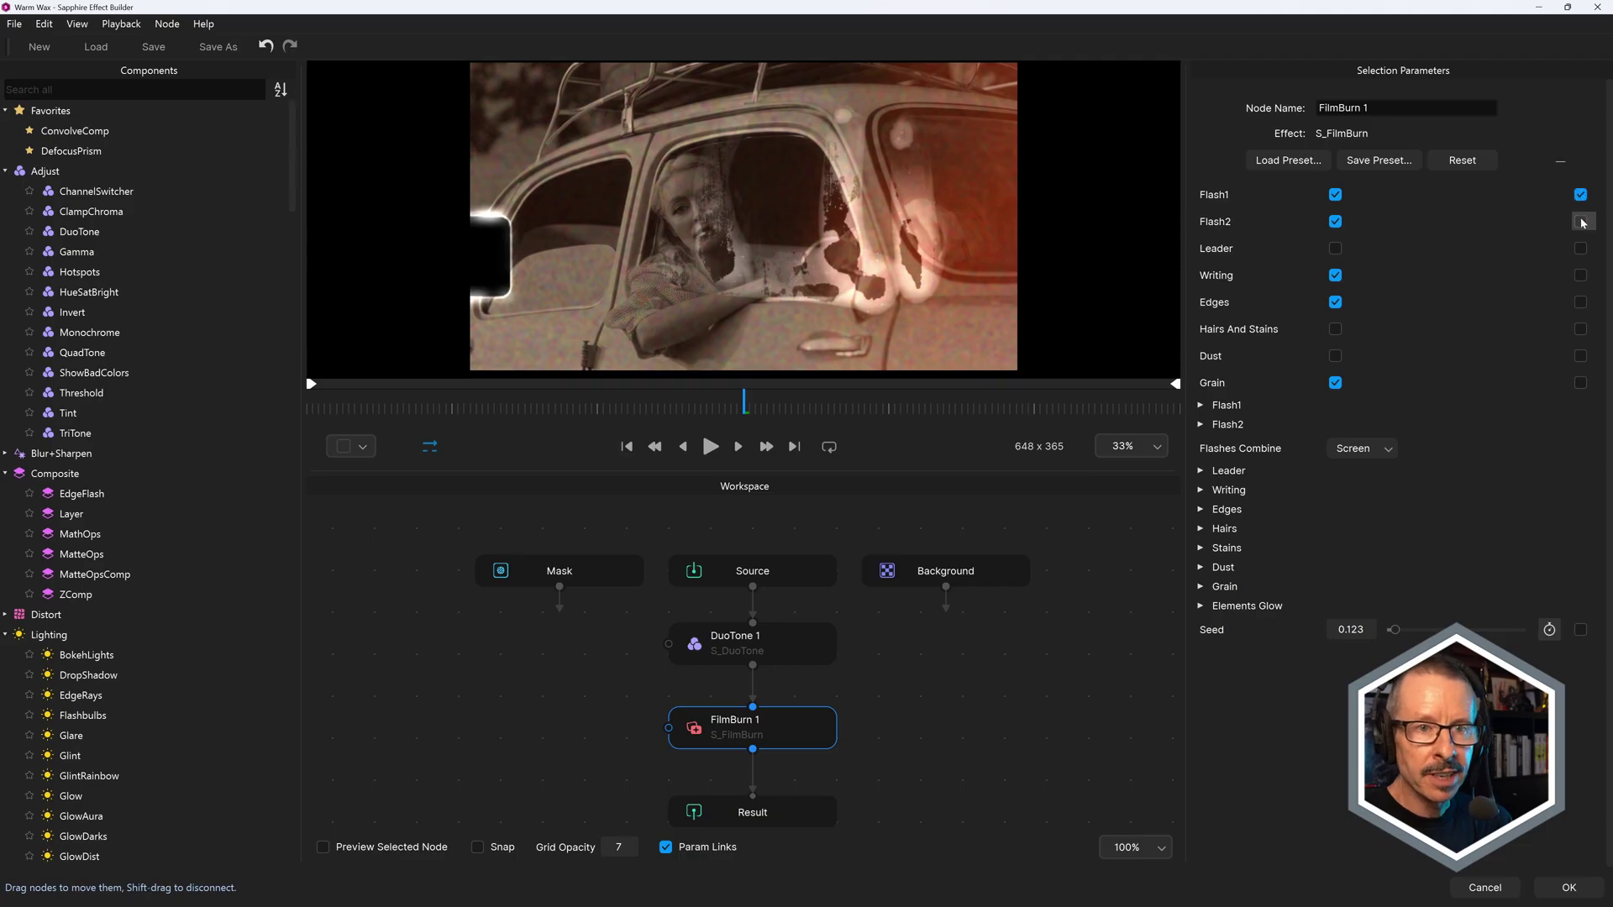
left_click(1580, 220)
left_click(1580, 275)
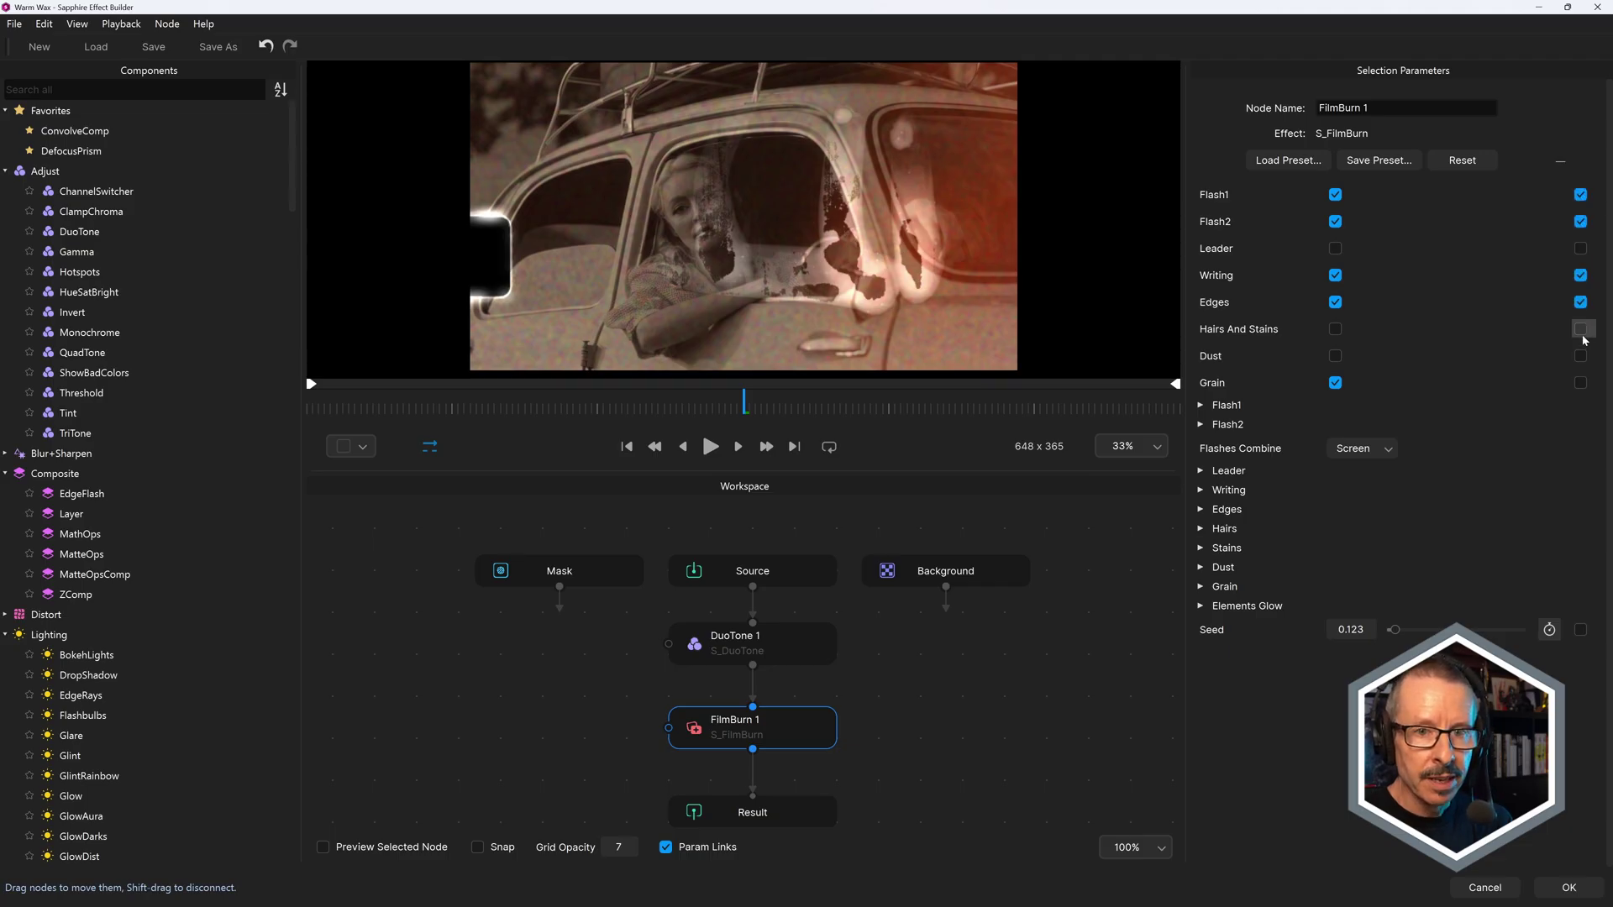
left_click(1580, 383)
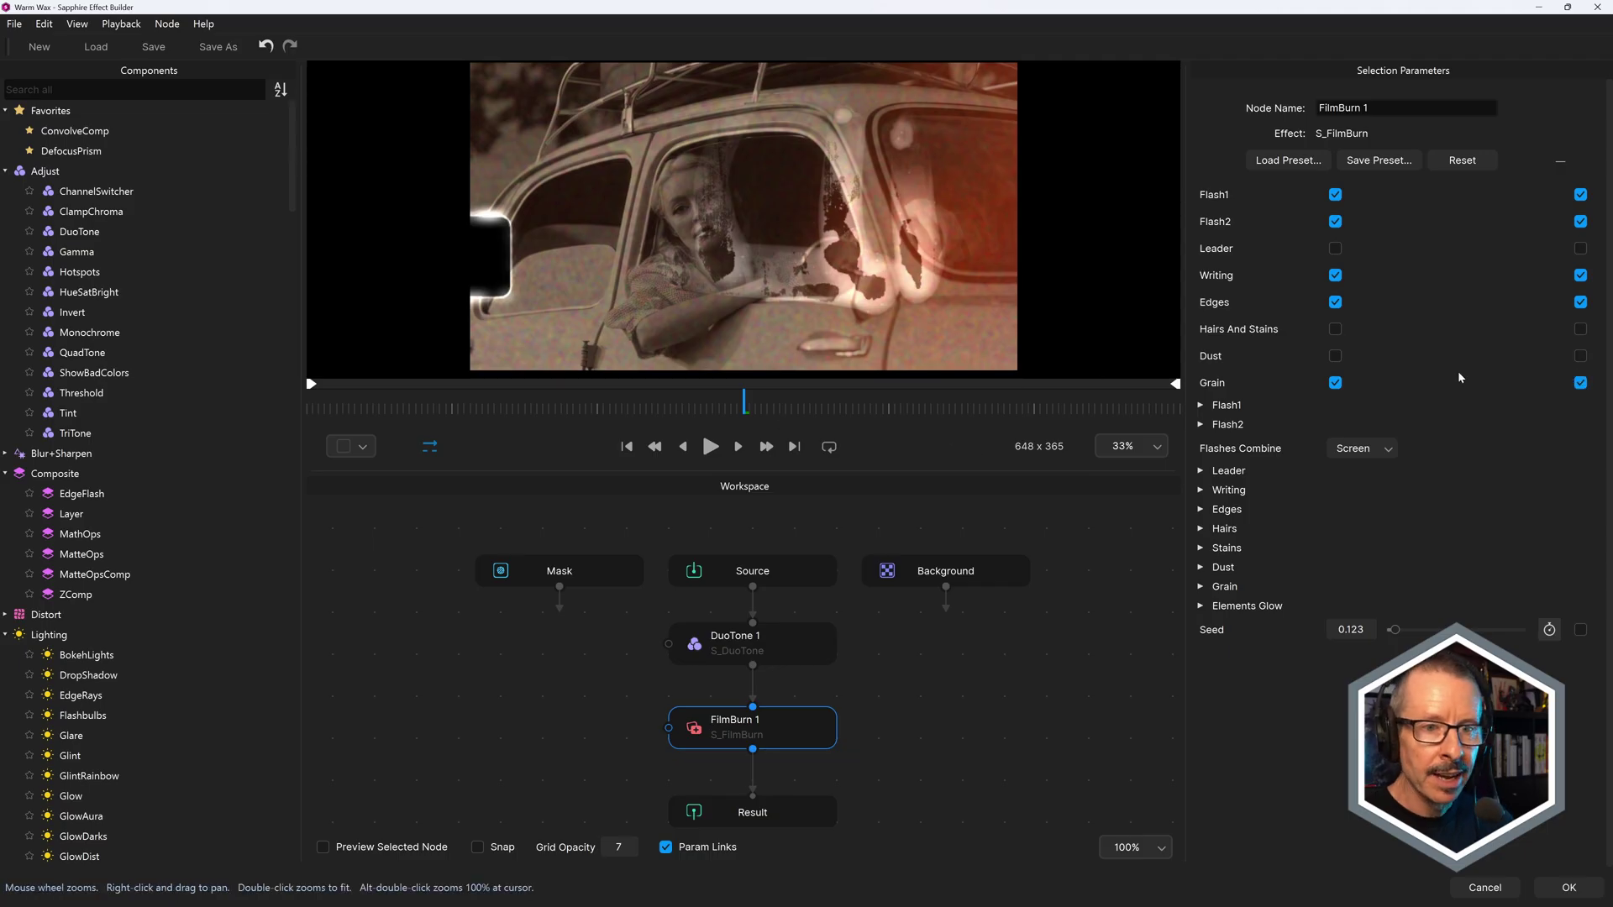
- Enable and publish FilmBurn's Hairs And Stains, Dust and countdown Leader elements
left_click(1203, 470)
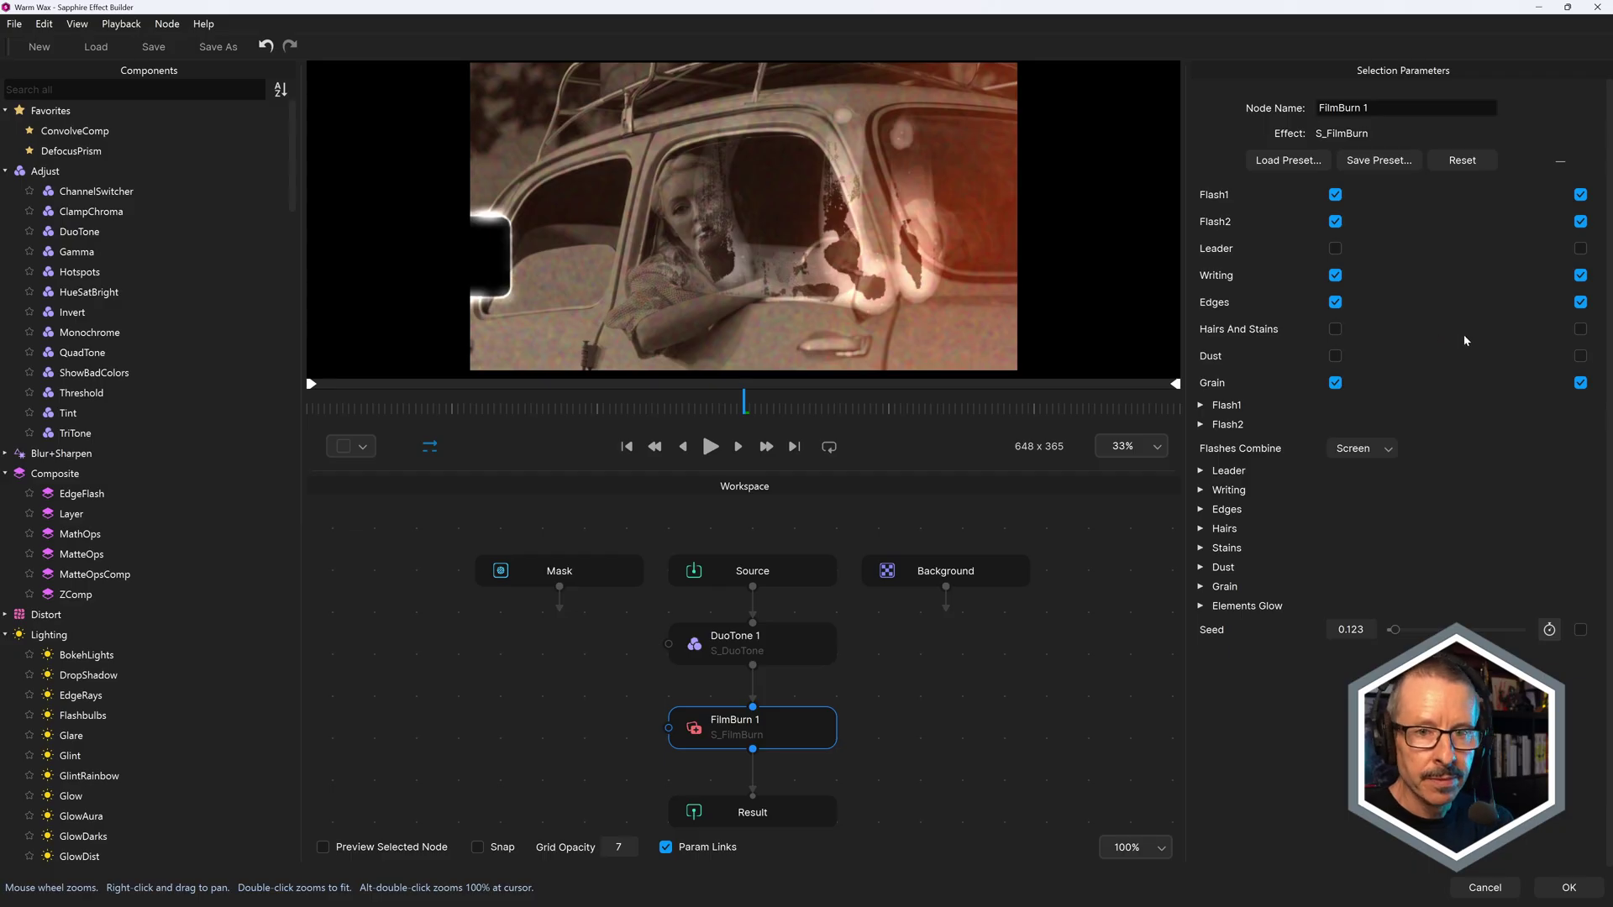
left_click(1334, 329)
left_click(1334, 355)
left_click(1581, 329)
left_click(1580, 248)
left_click(1335, 247)
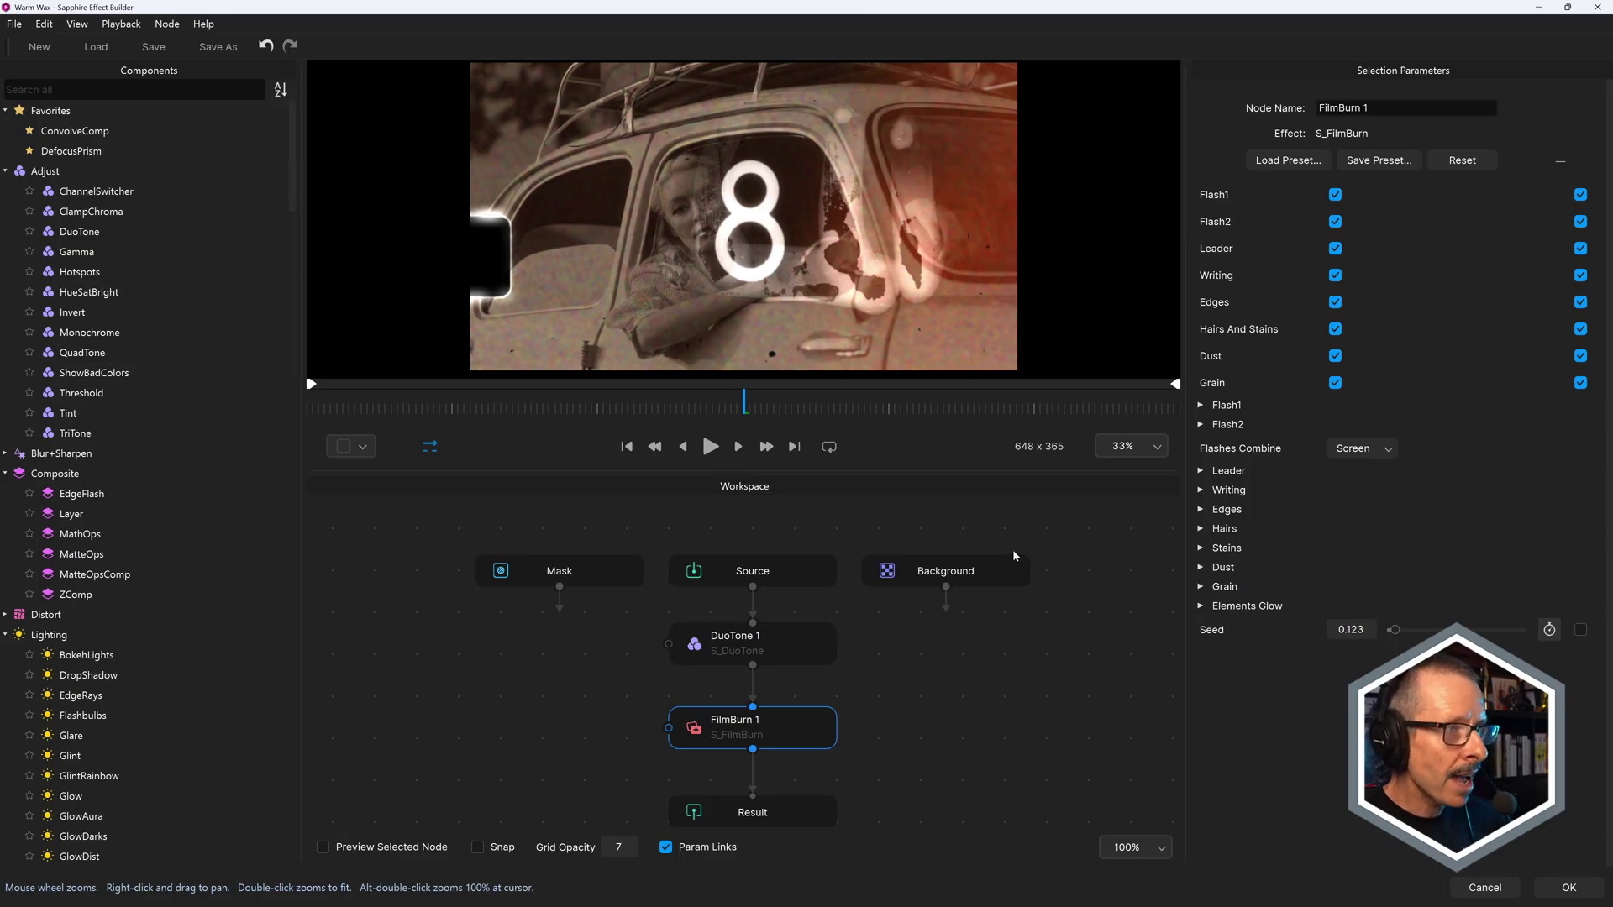
- Save the effect as 'my custom preset' with an author, overwriting the old file, then exit the builder
left_click(217, 46)
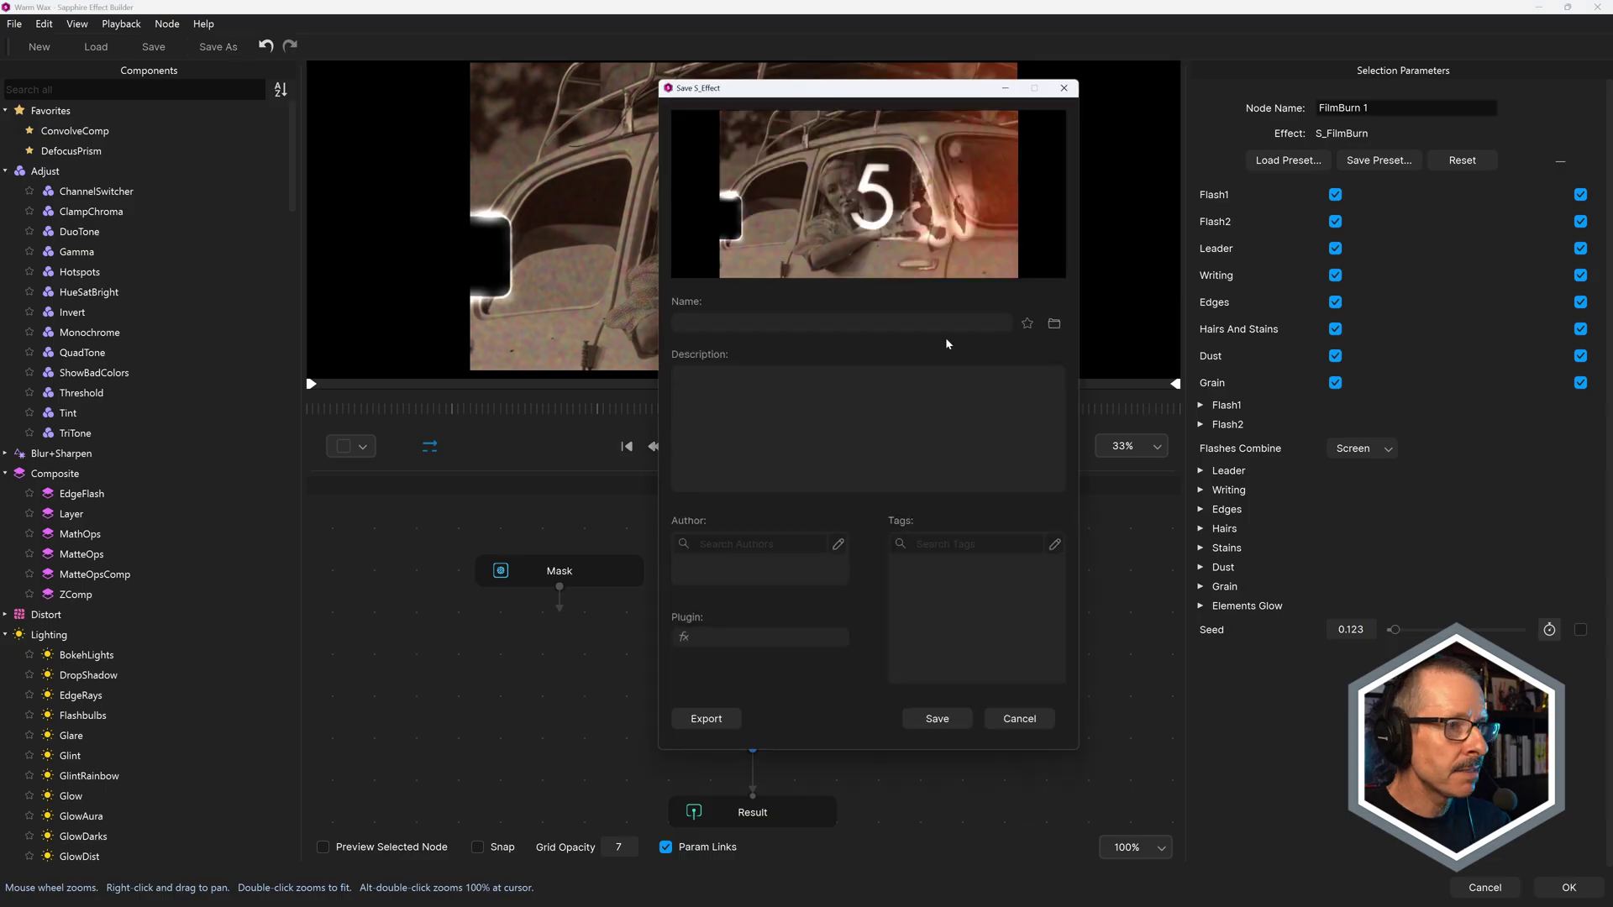
type("my custom preset")
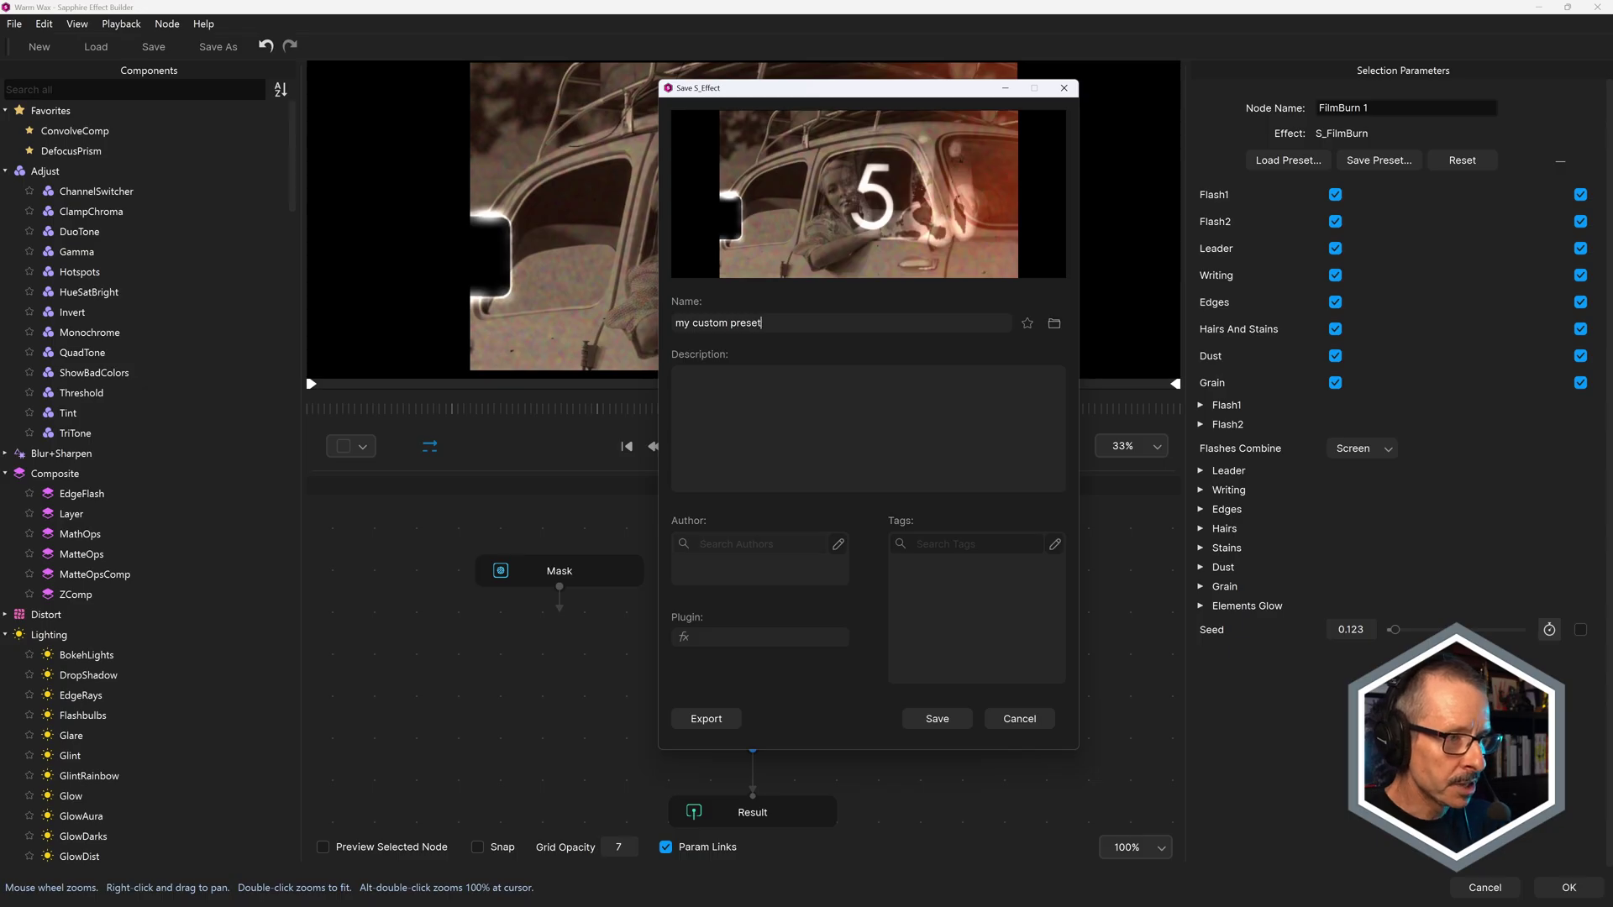
key("Tab")
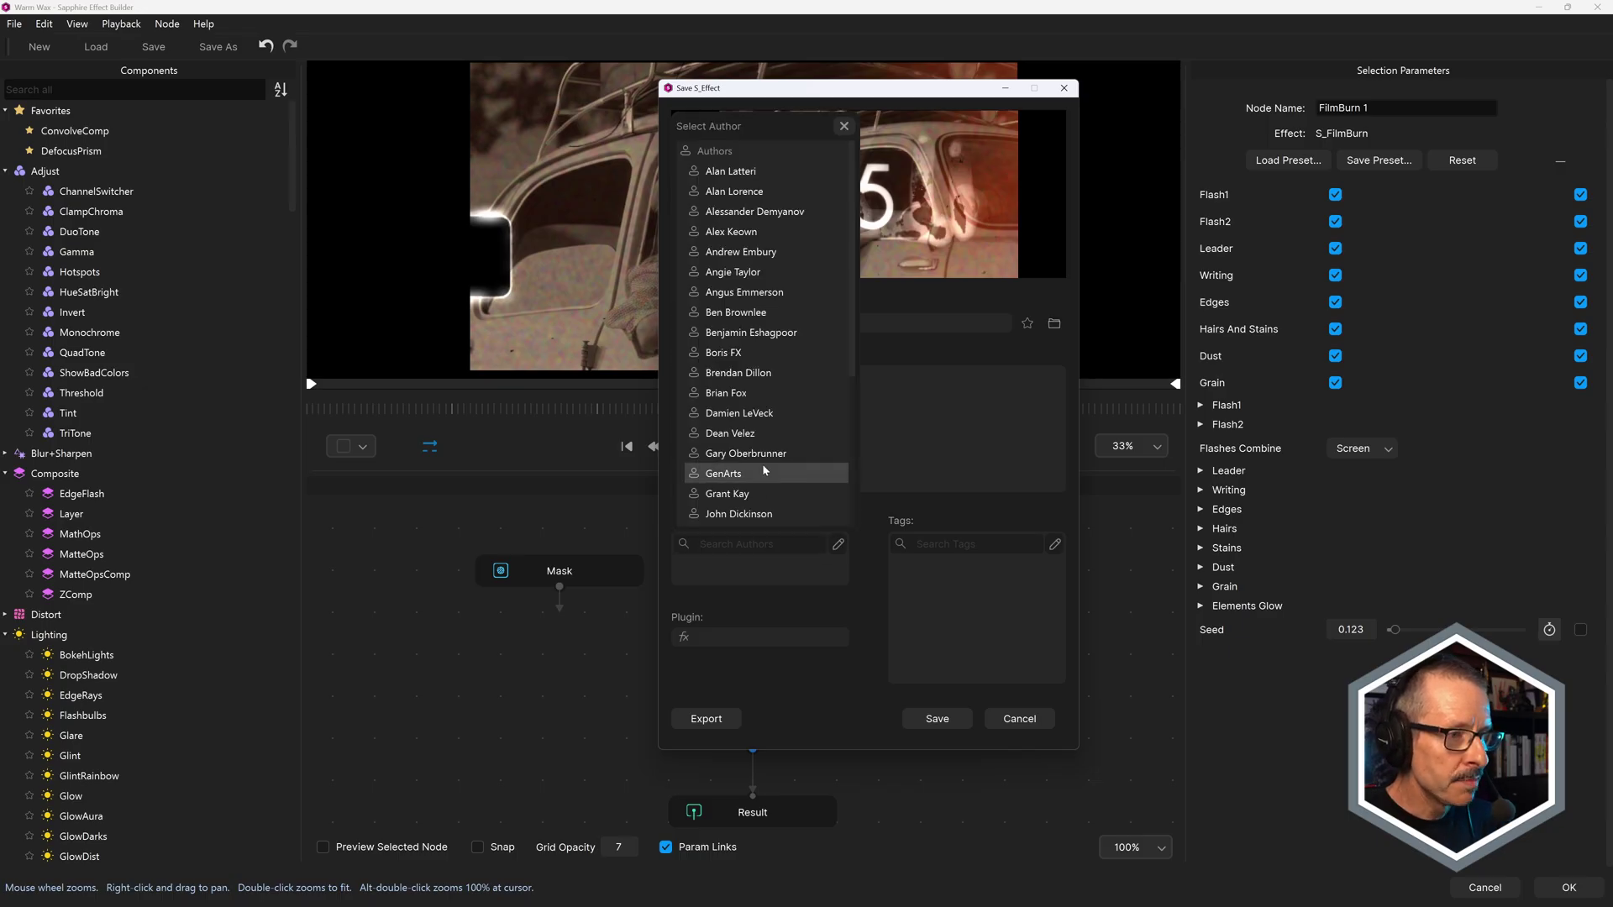
left_click(739, 514)
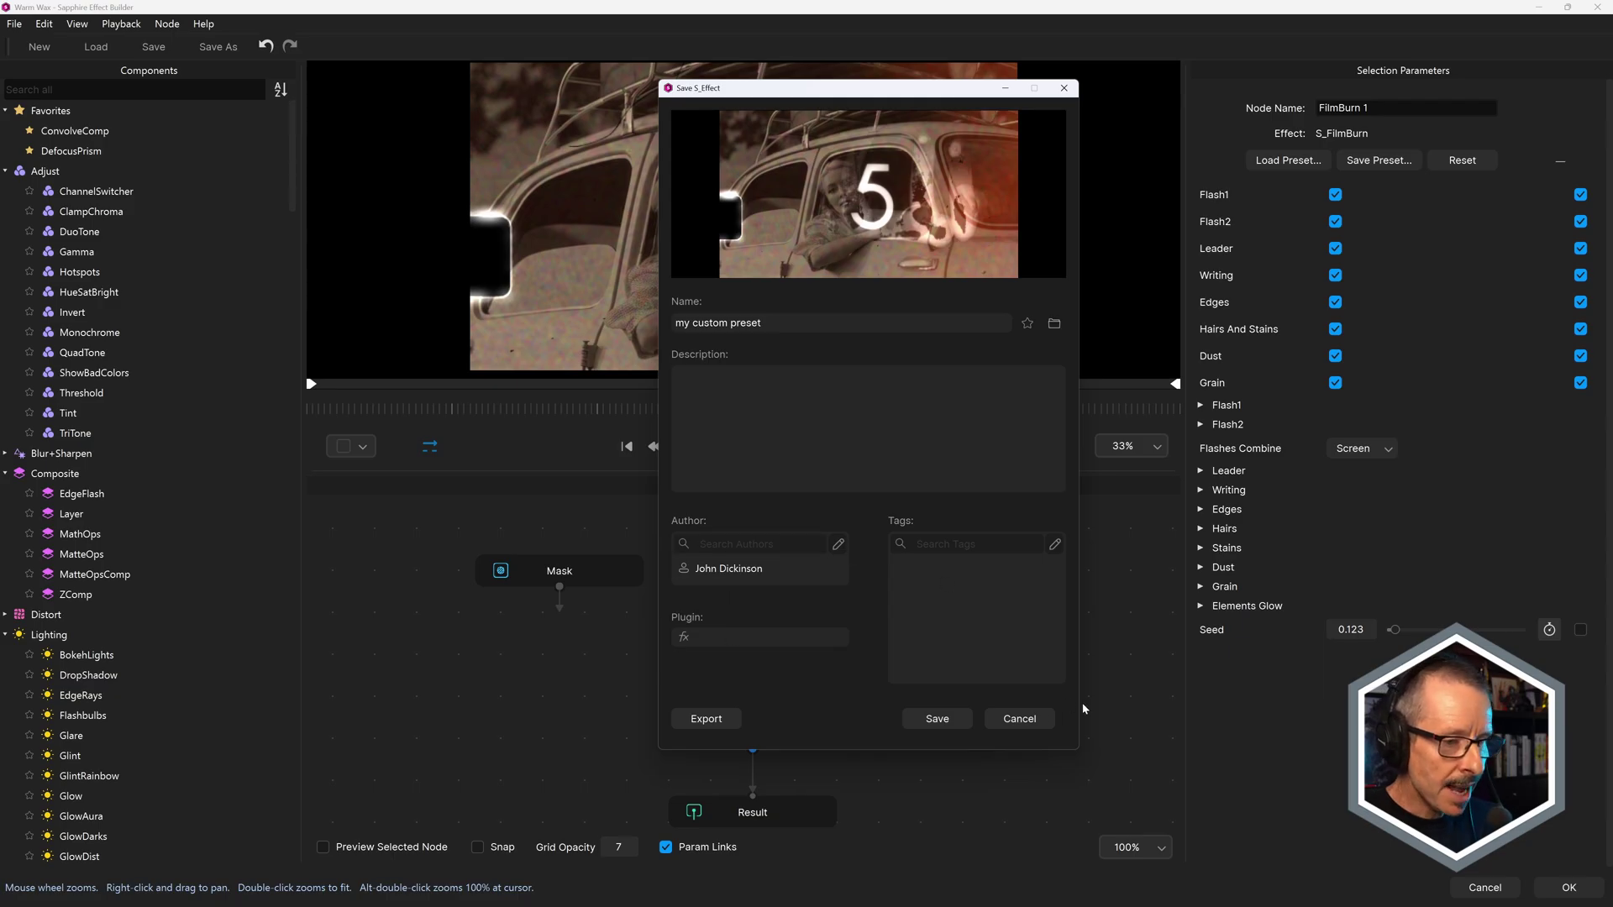
left_click(938, 723)
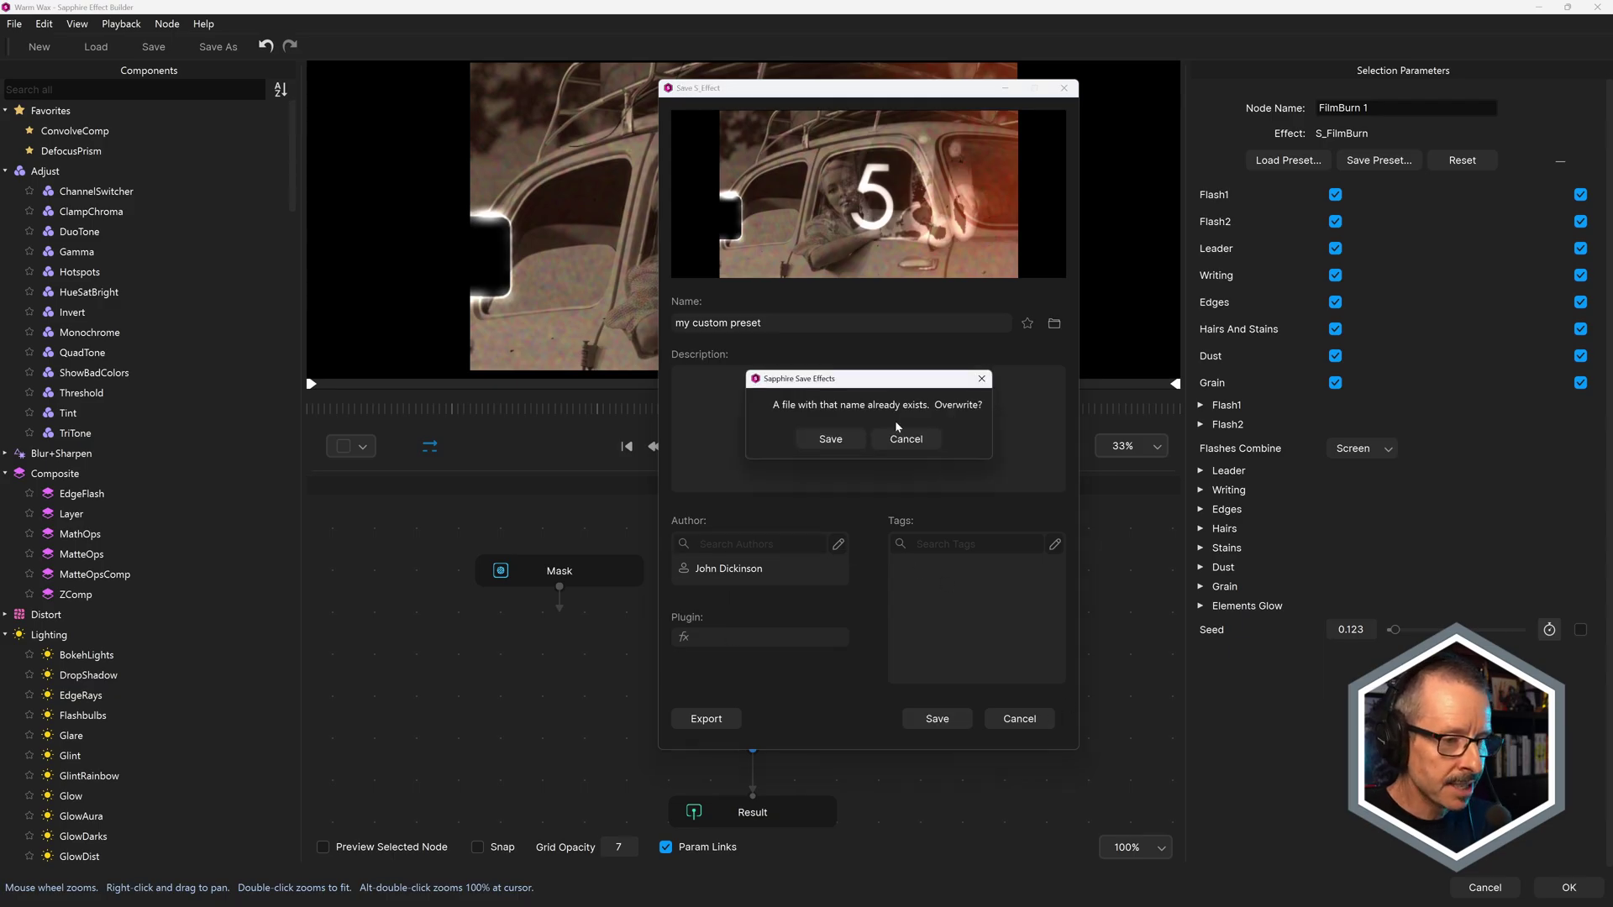
left_click(830, 439)
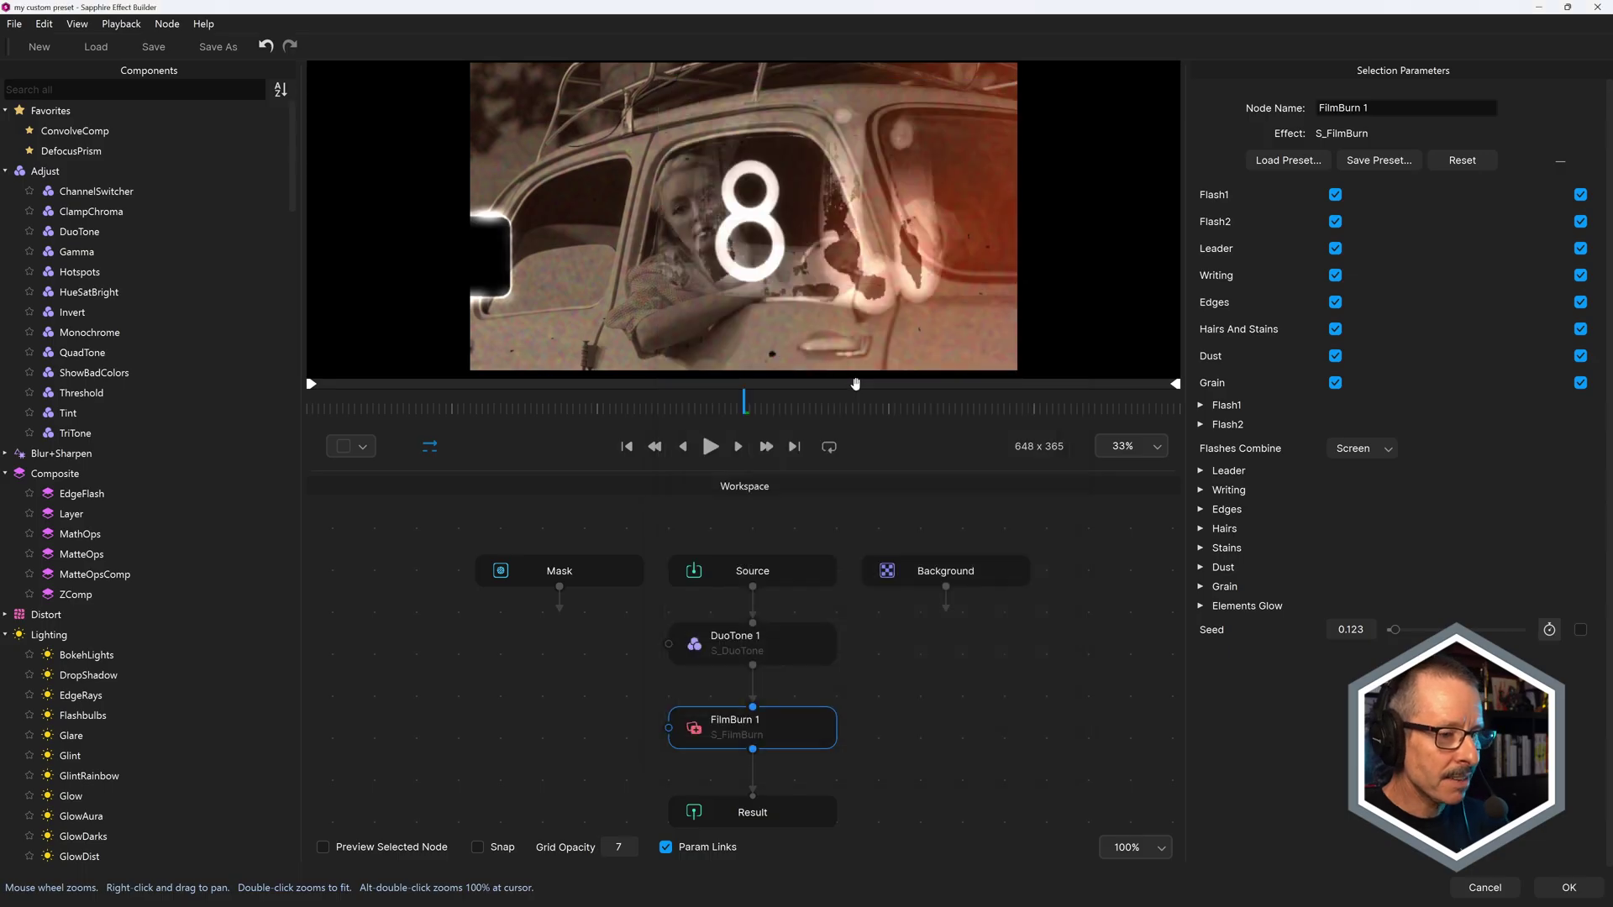
left_click(1569, 888)
- Accept the keyframe-clearing warning and expand the FilmBurn 1 controls in the Effect Editor
left_click(858, 485)
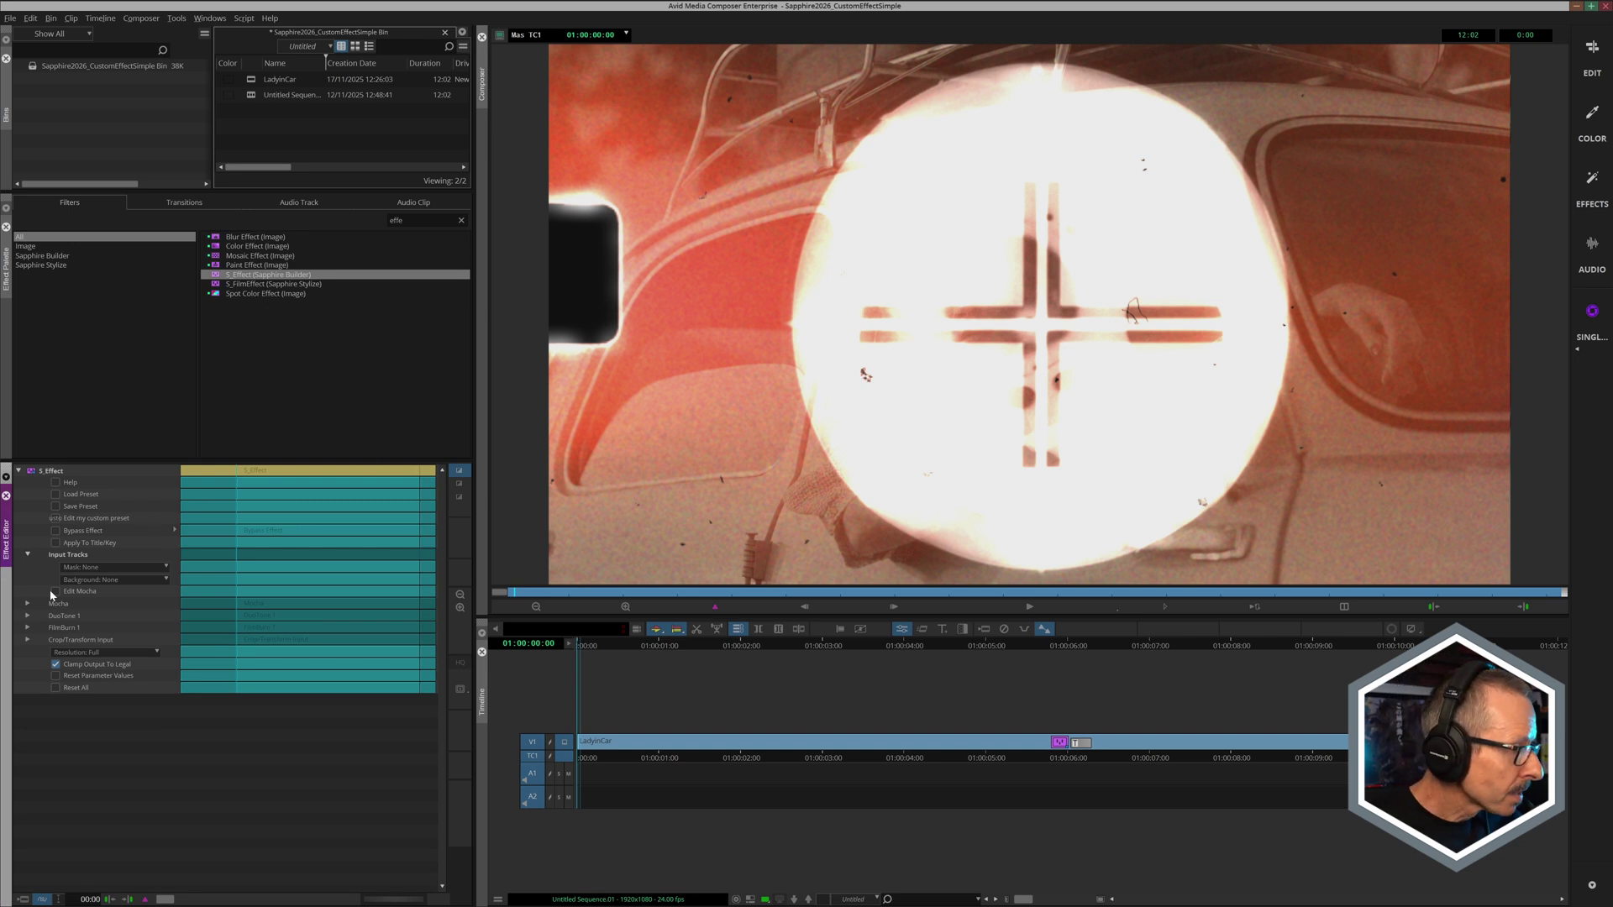
left_click(28, 615)
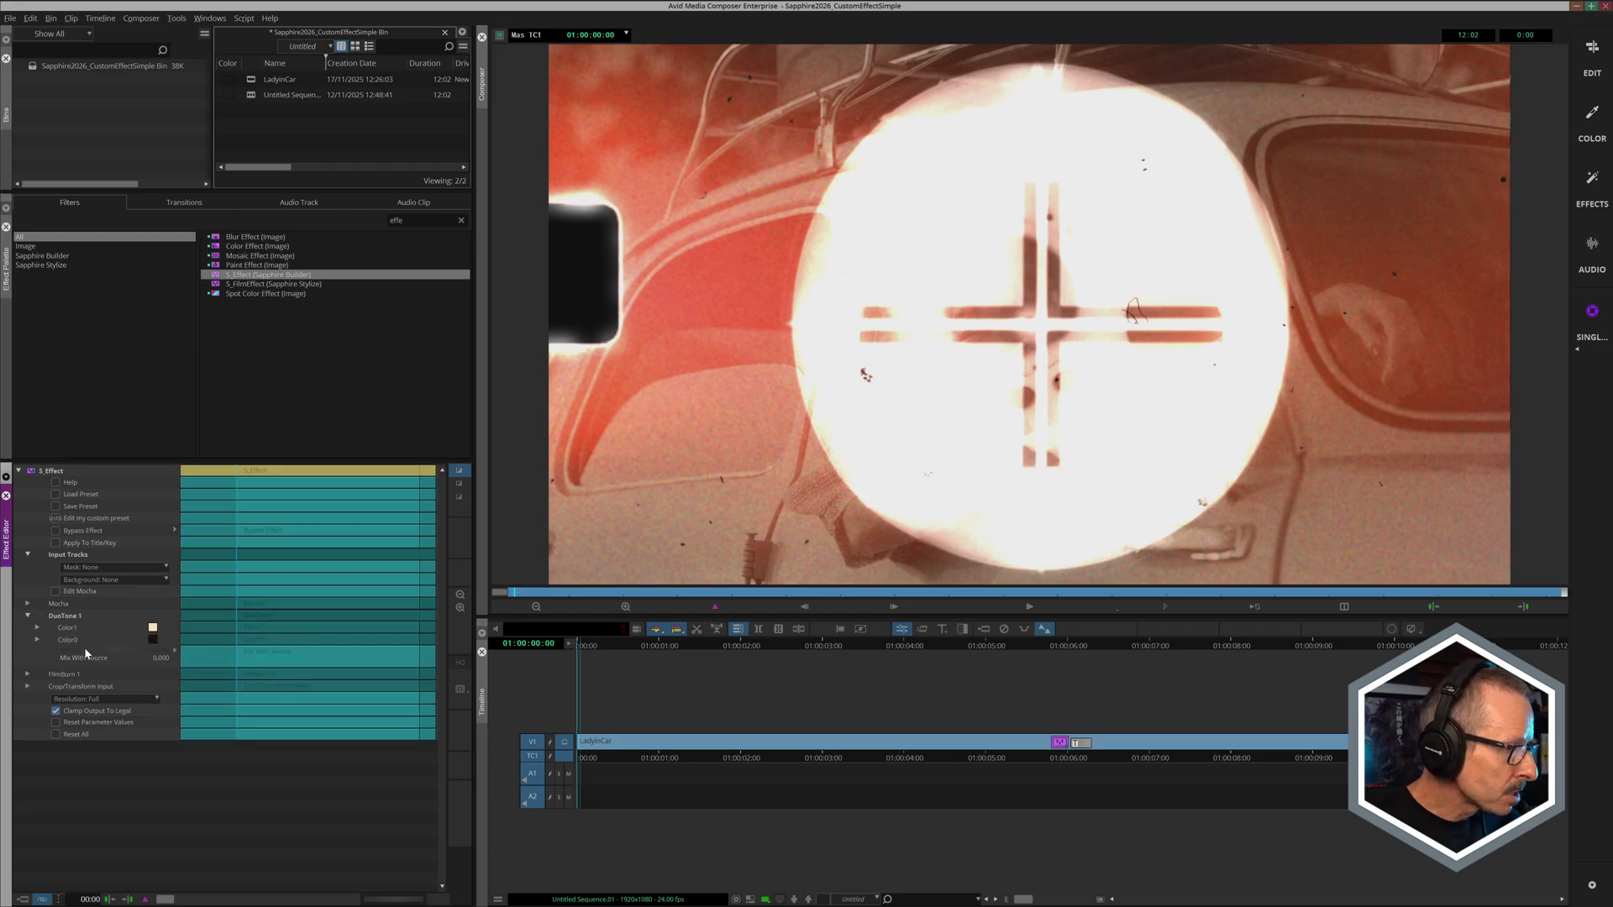
left_click(28, 616)
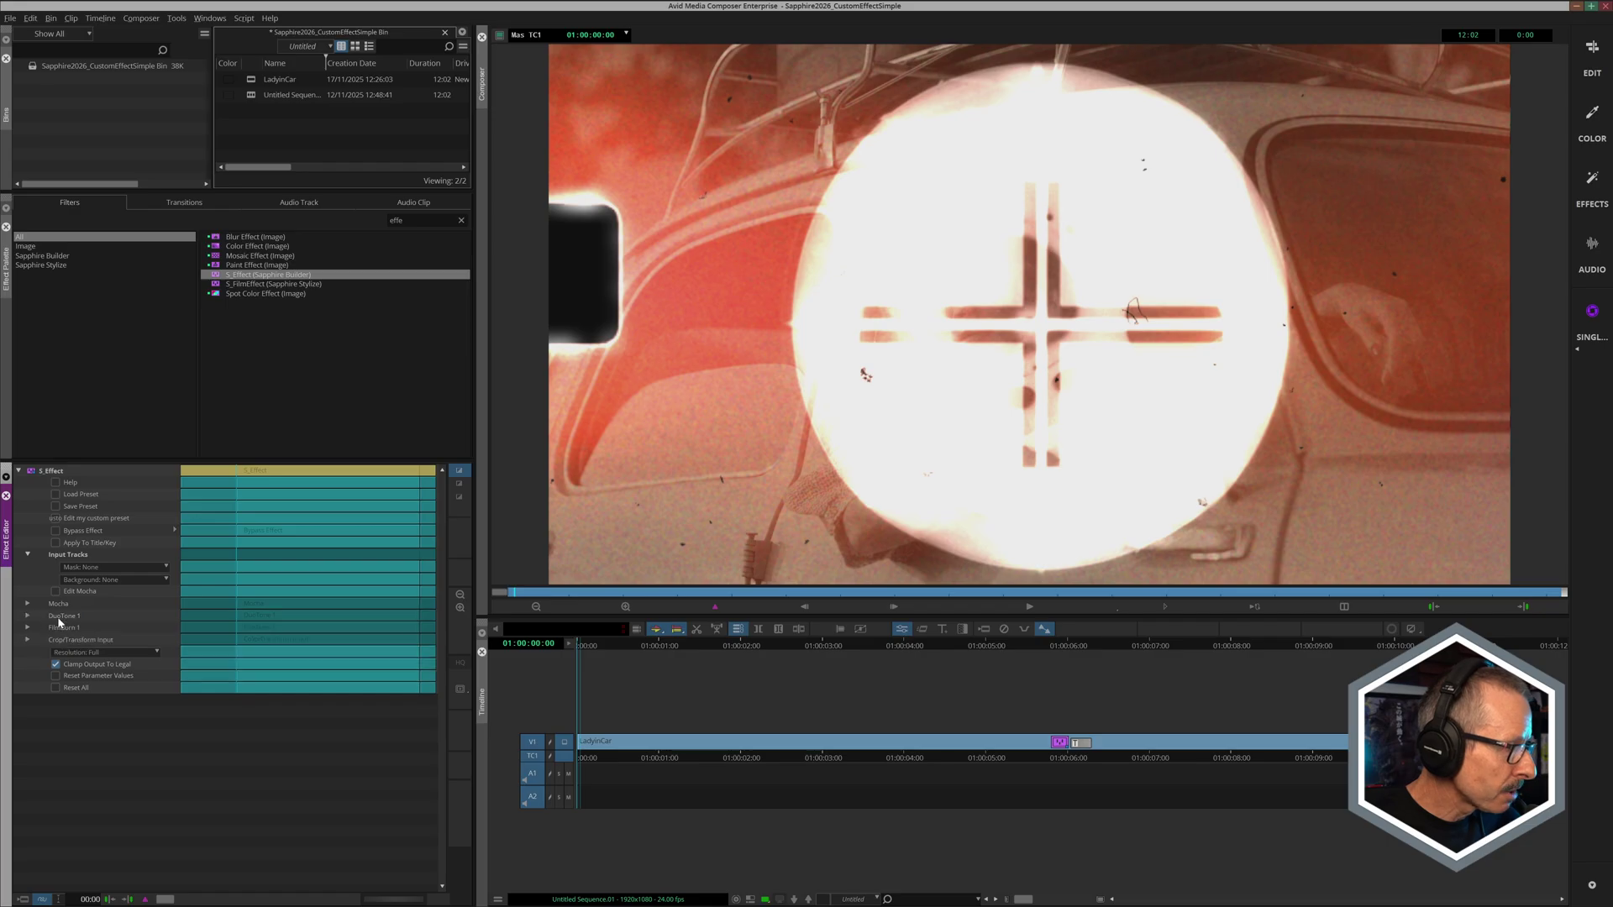
left_click(27, 629)
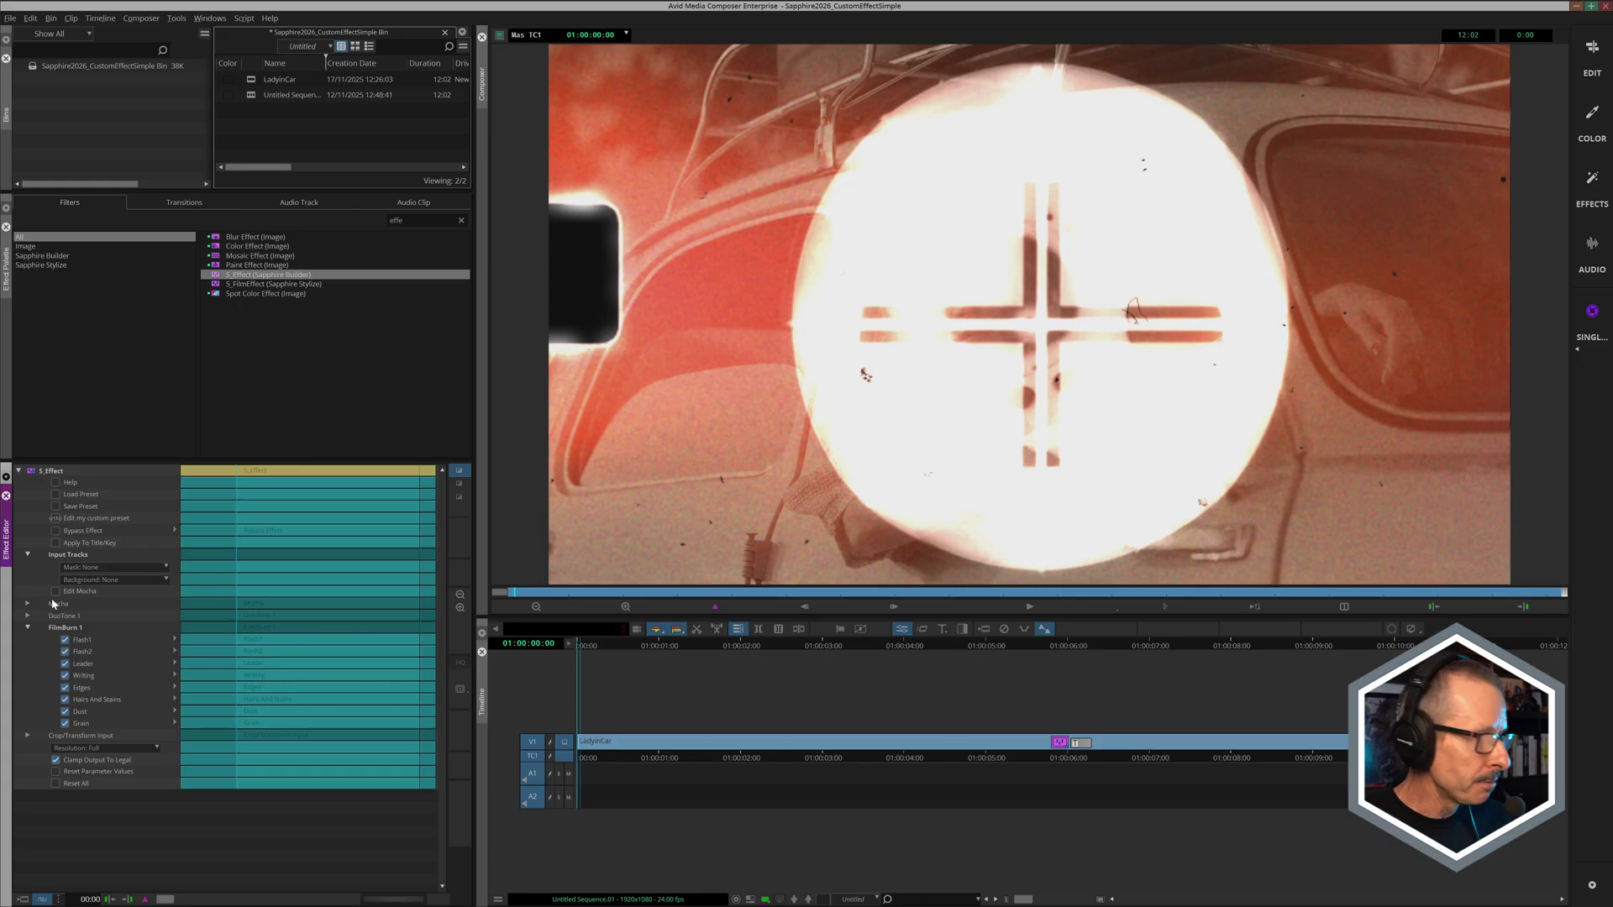
- Turn off Leader, Writing, Edges, Hairs And Stains and Dust, then play the sequence
left_click(64, 664)
left_click(65, 675)
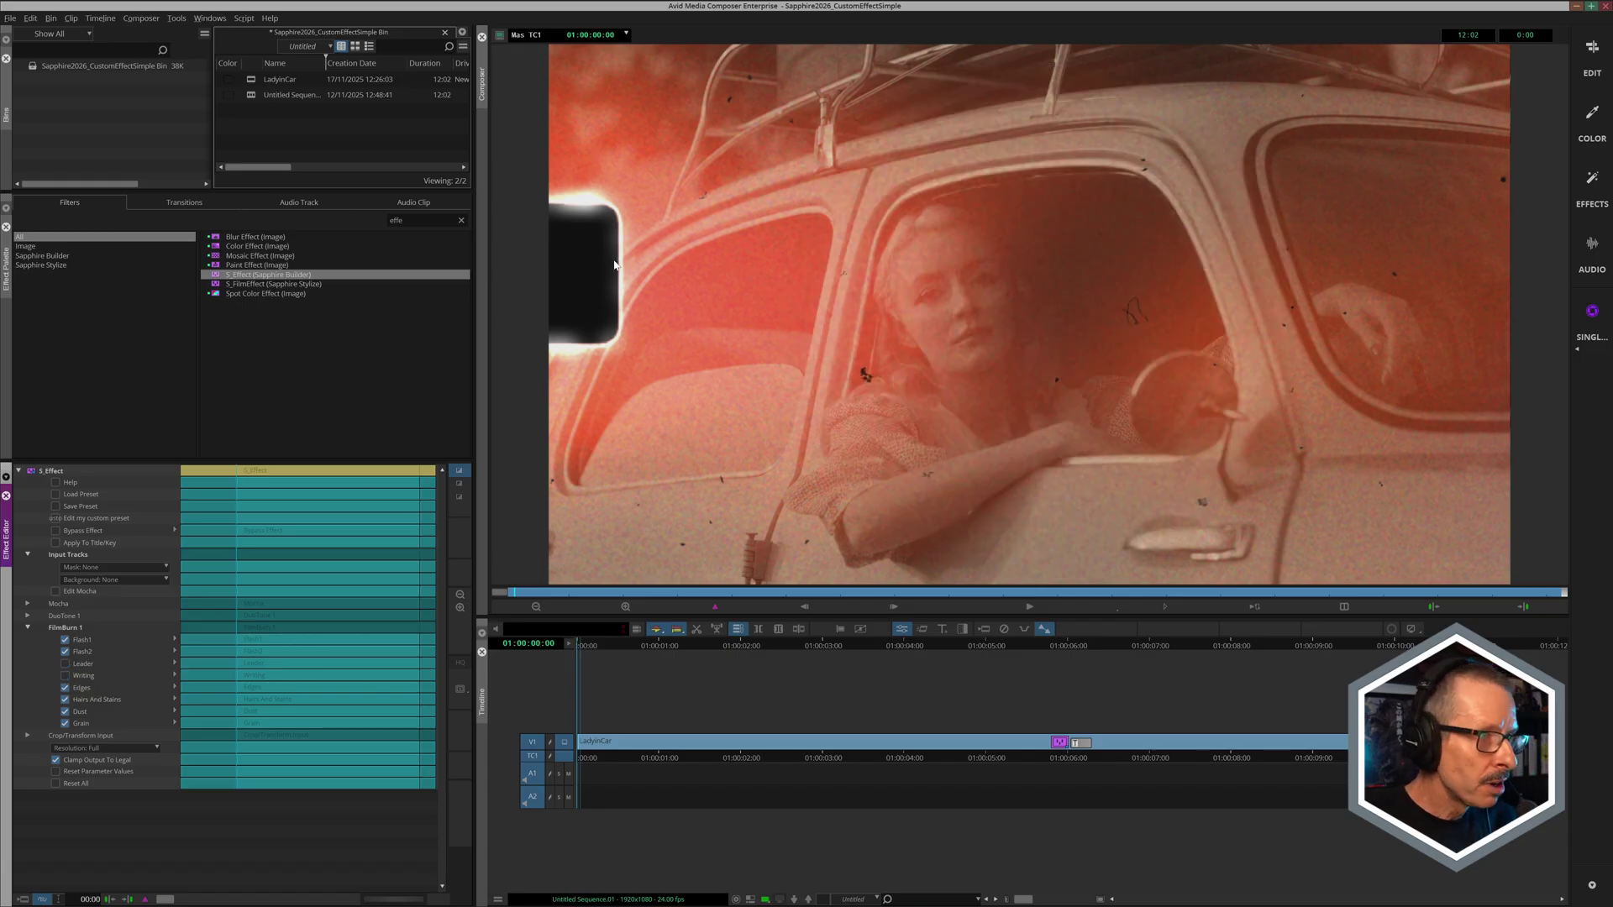
left_click(65, 687)
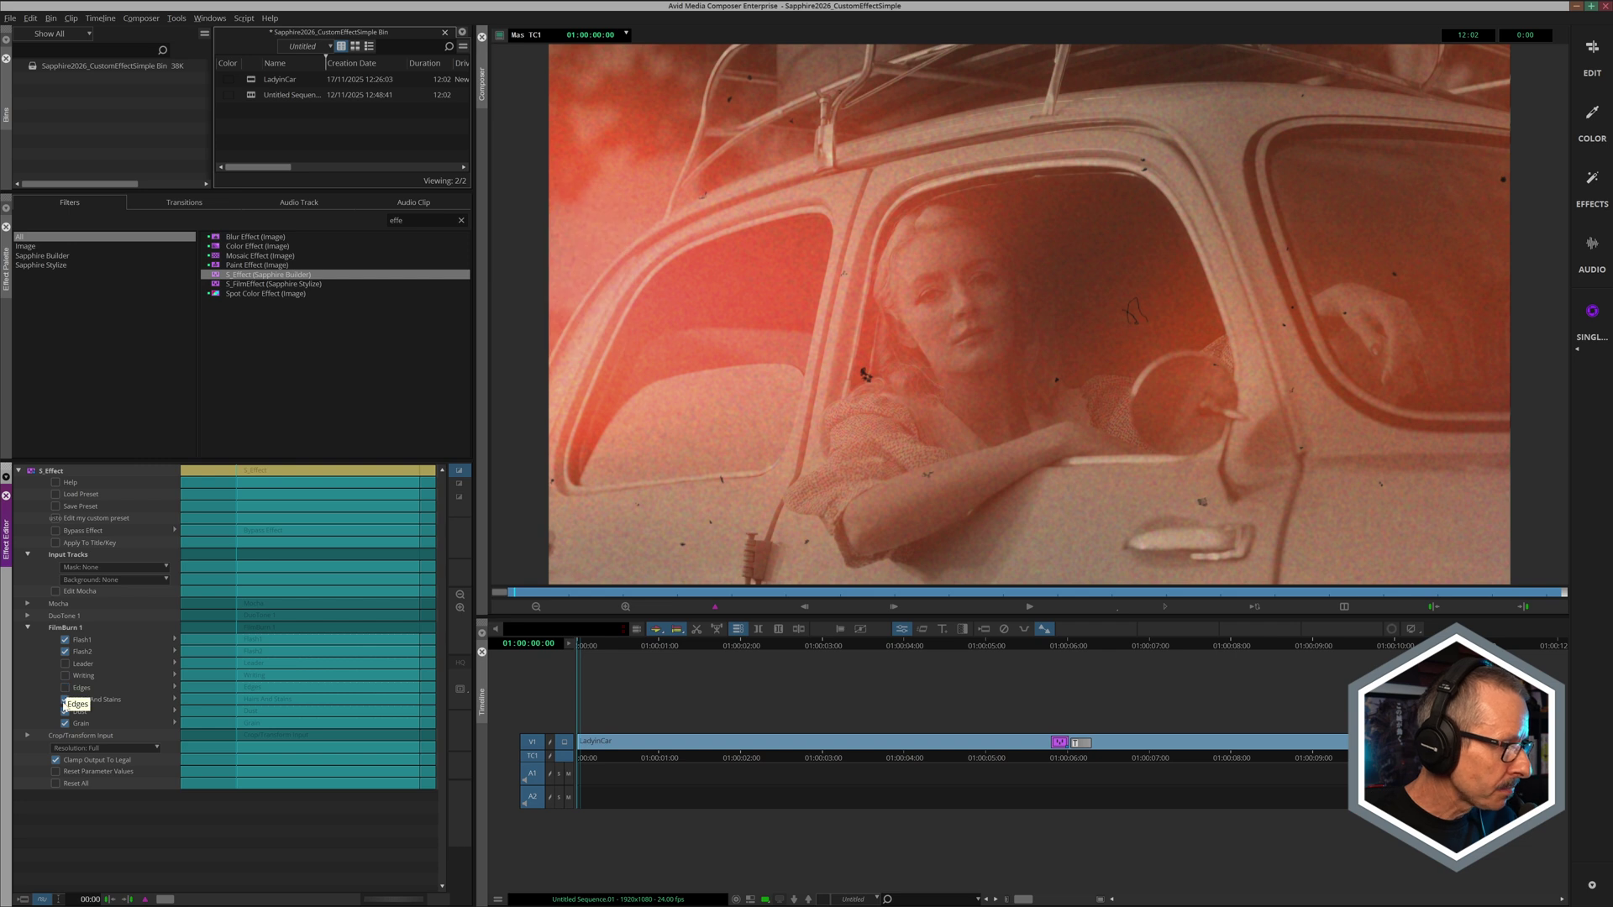
left_click(65, 711)
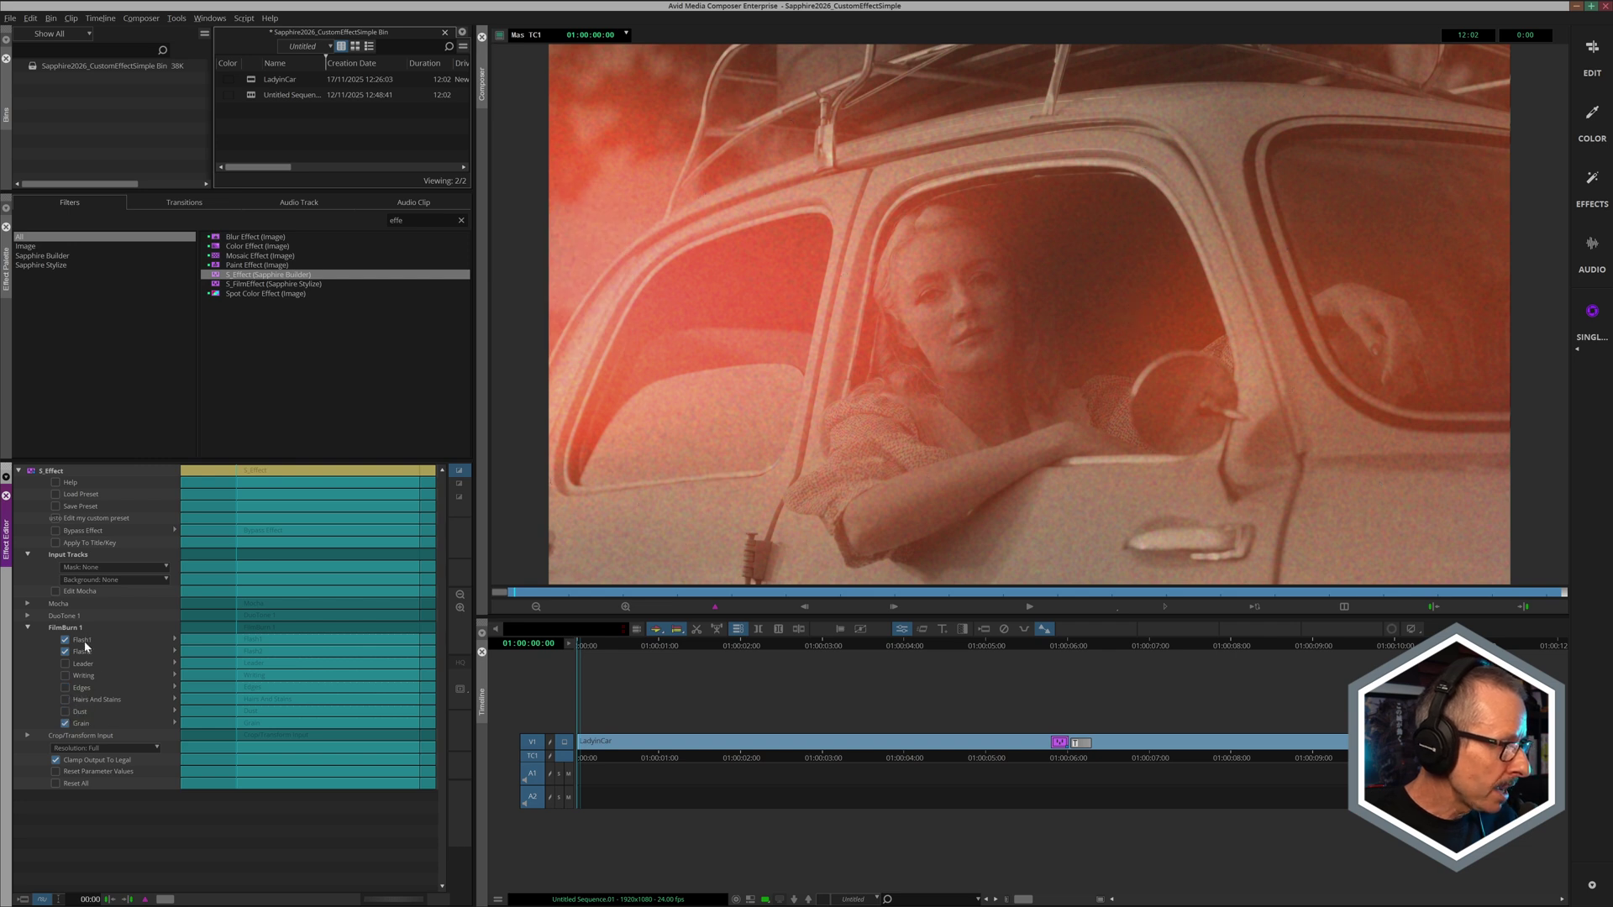
left_click(834, 648)
key("space")
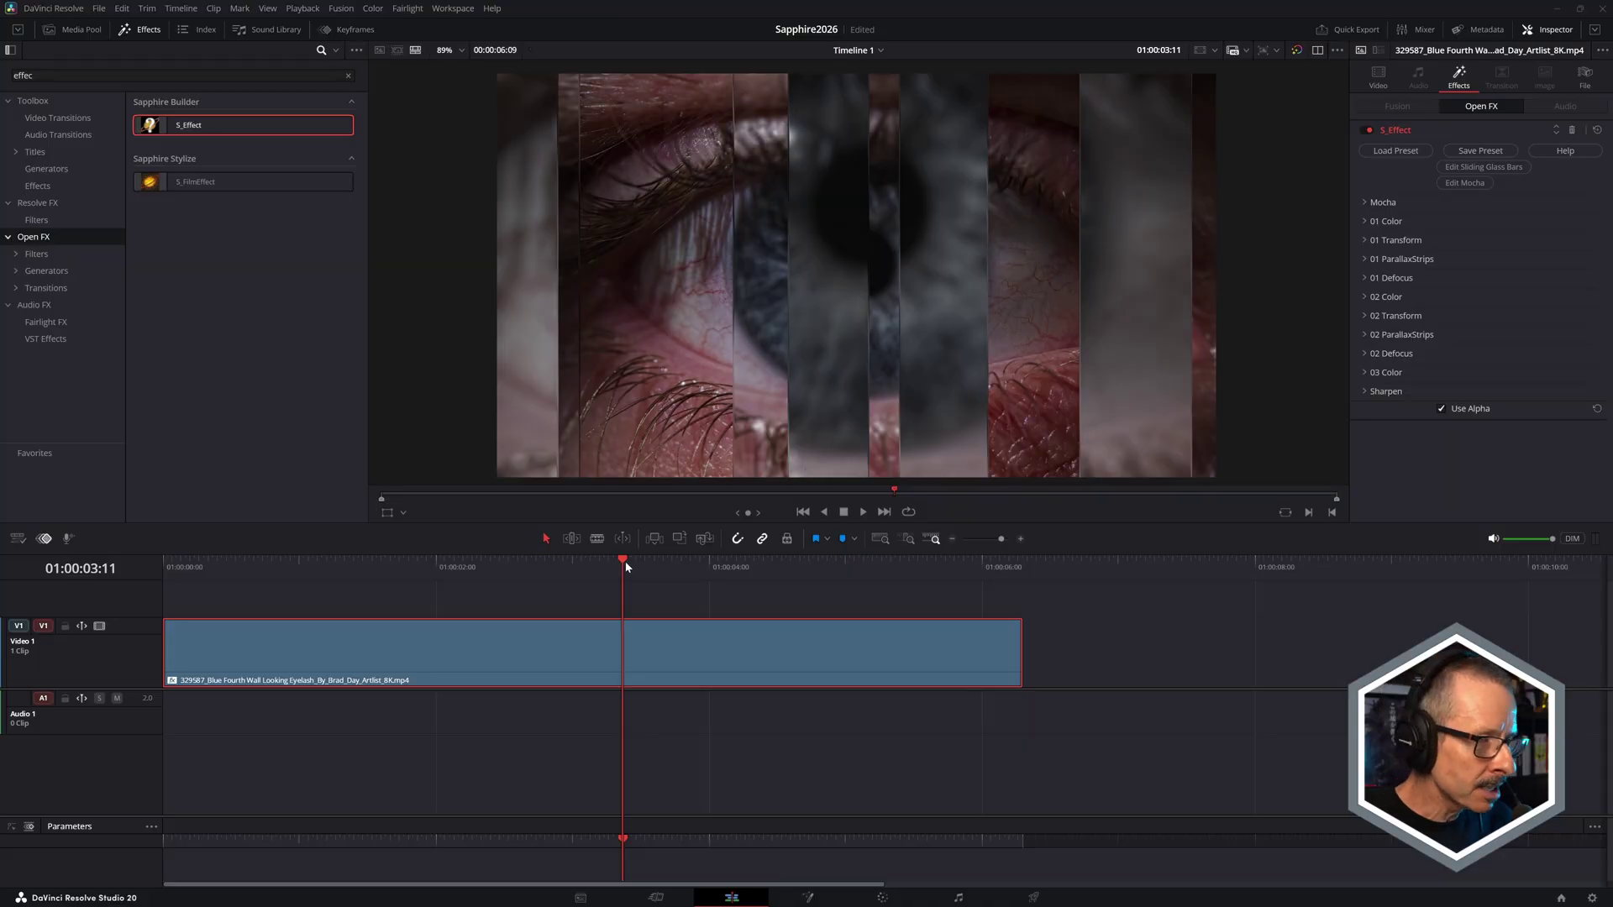
- Scrub the eye clip and launch Sliding Glass Bars from the S_Effect Inspector controls
mouse_move(623, 561)
left_mouse_down()
mouse_move(437, 578)
mouse_move(832, 604)
left_mouse_up()
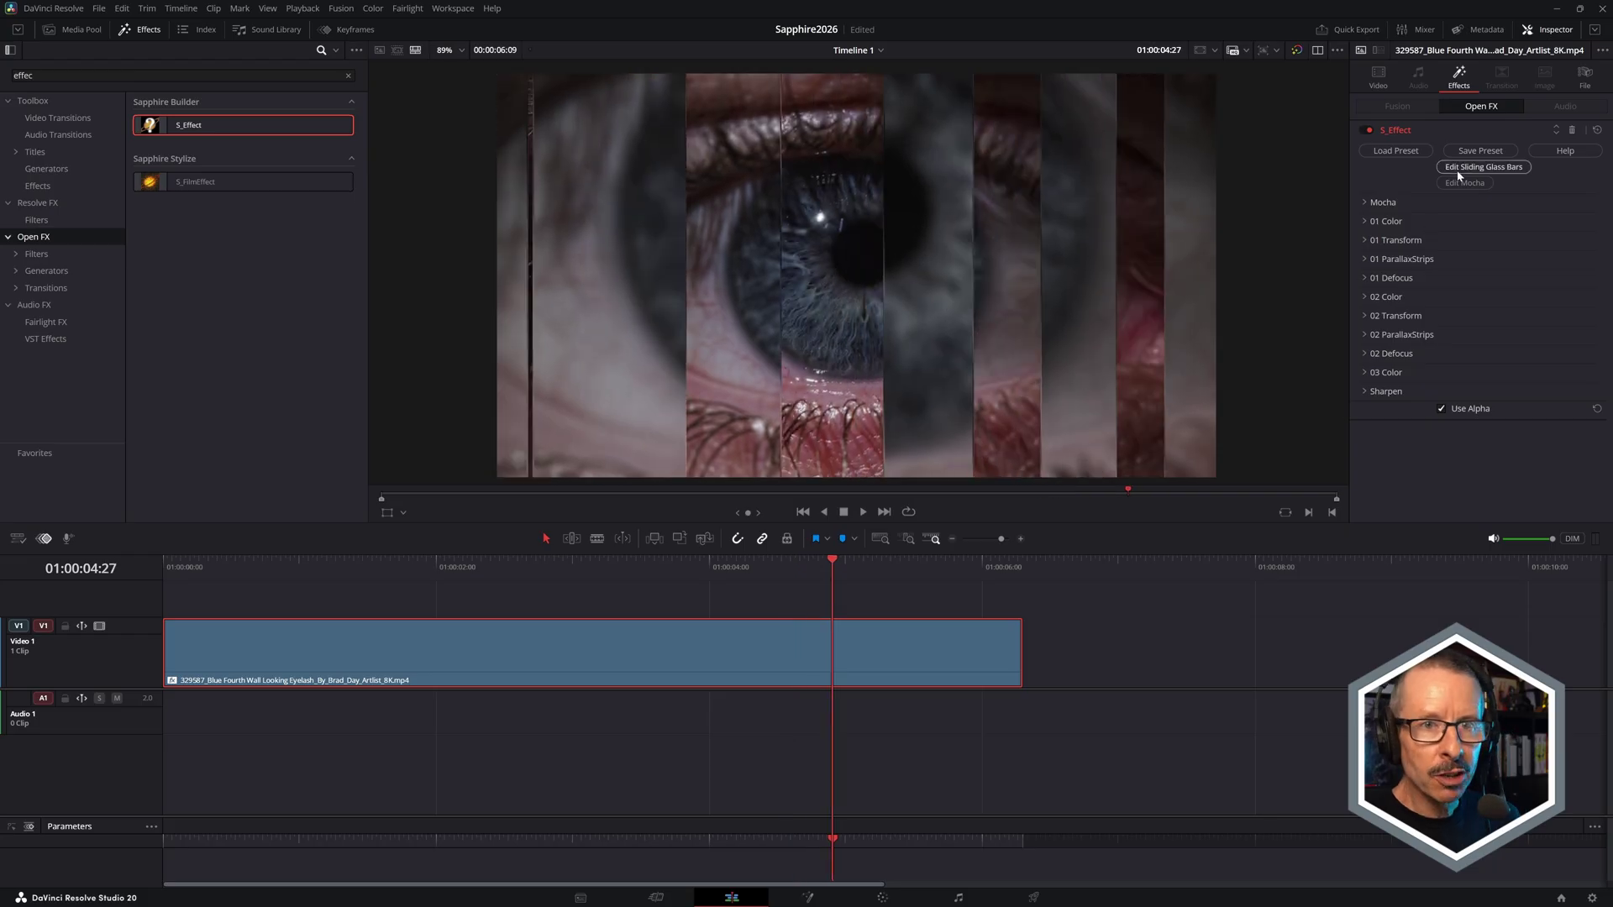
left_click(1489, 167)
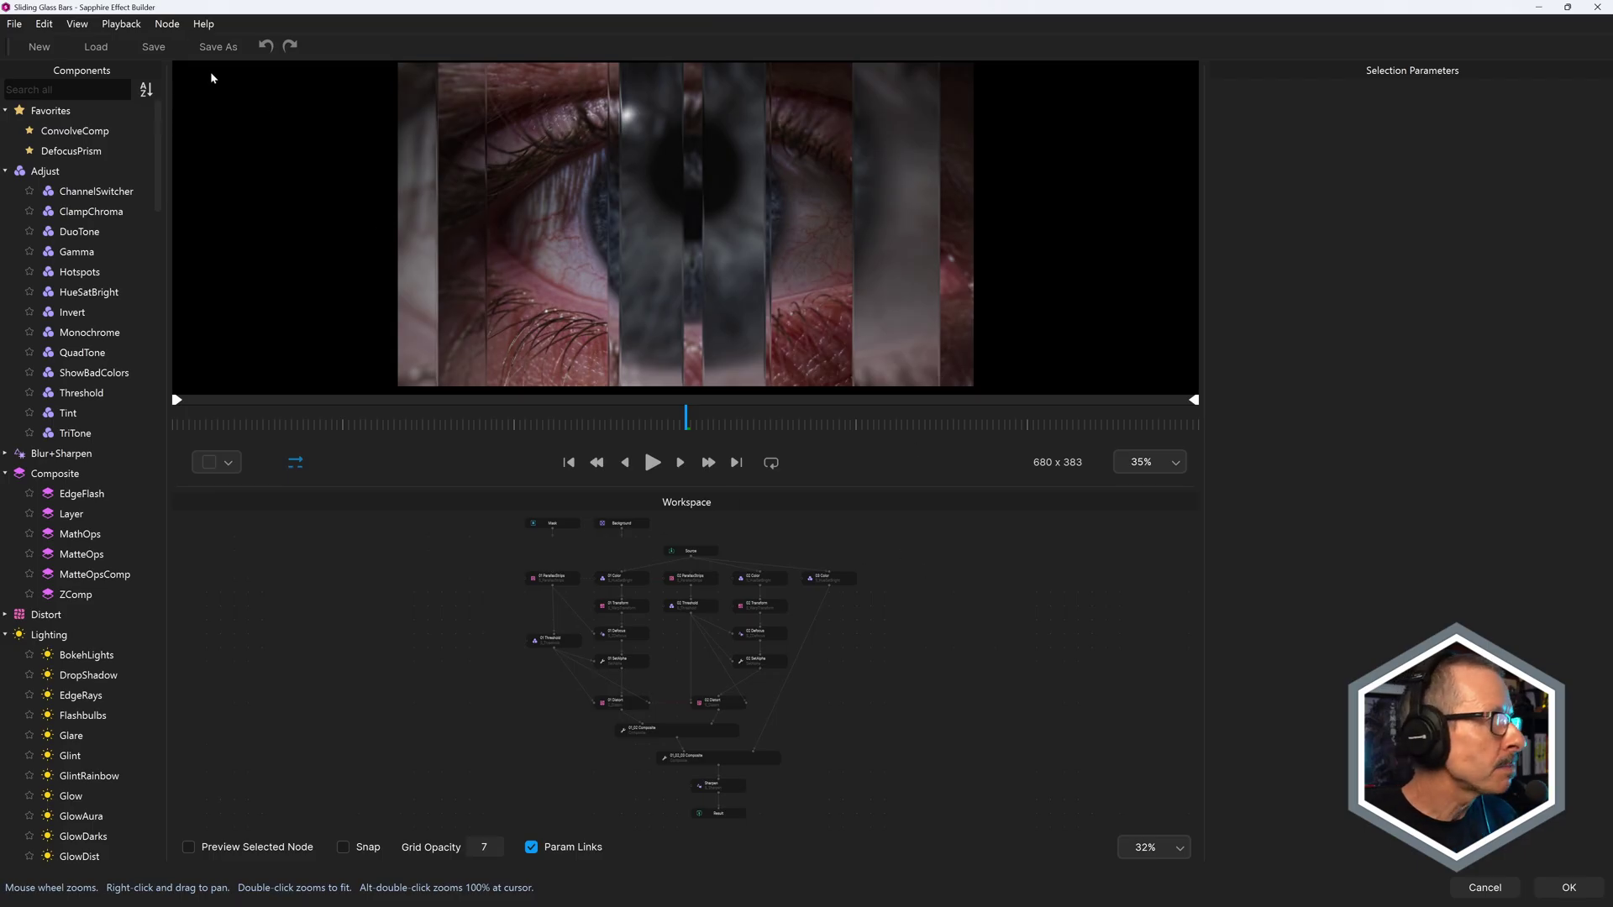
left_click(77, 24)
left_click(104, 59)
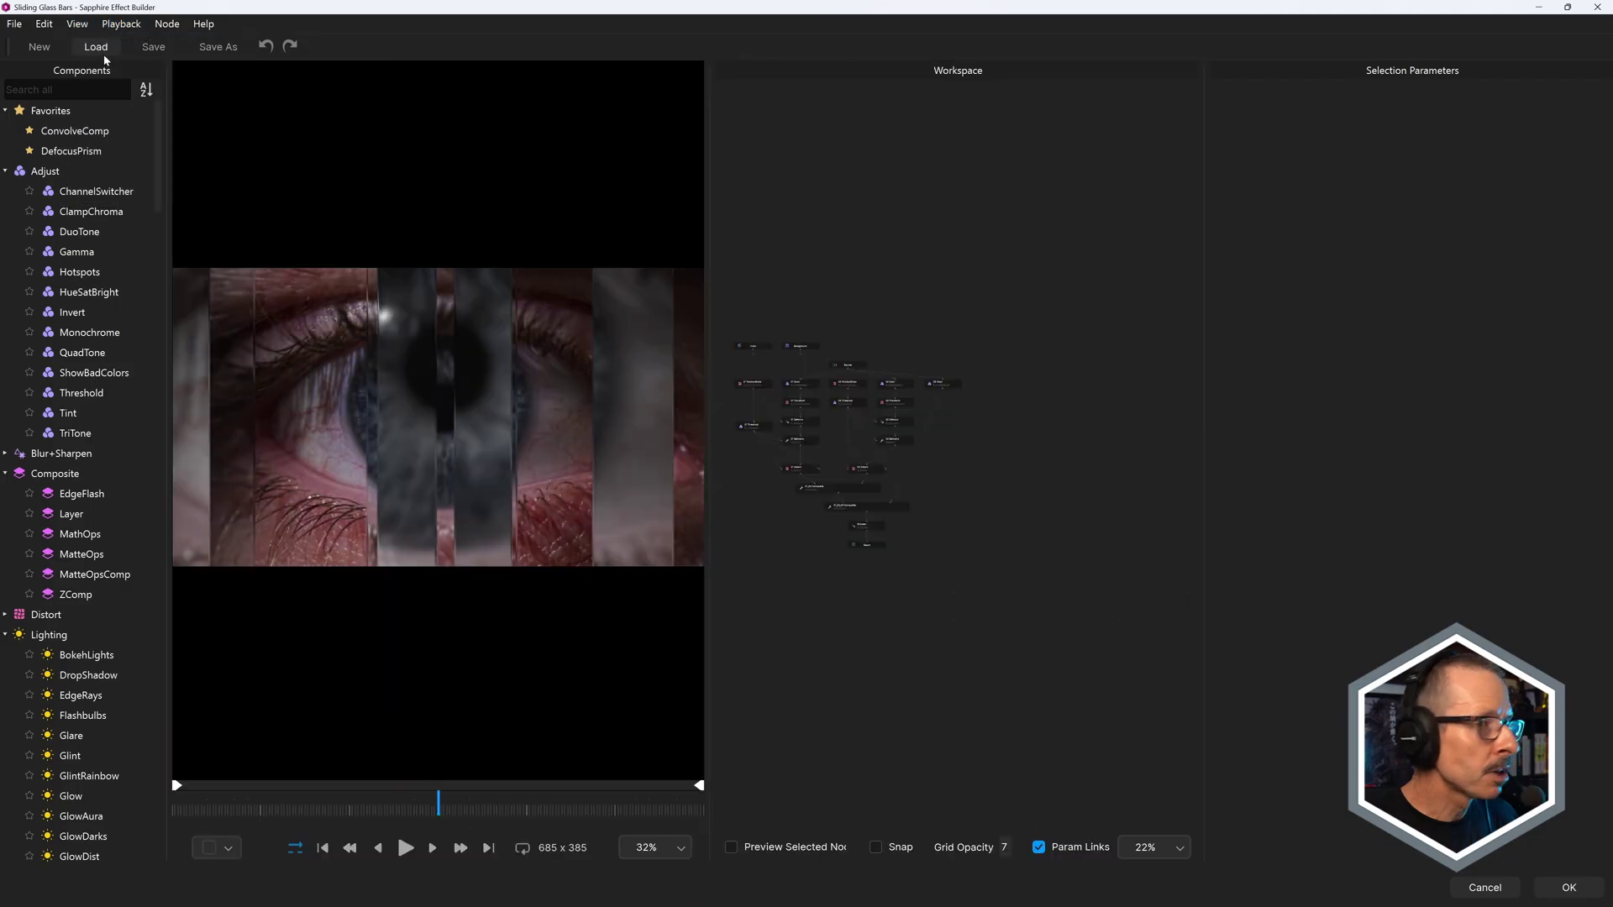
scroll(882, 428, "up", 3)
scroll(882, 428, "up", 2)
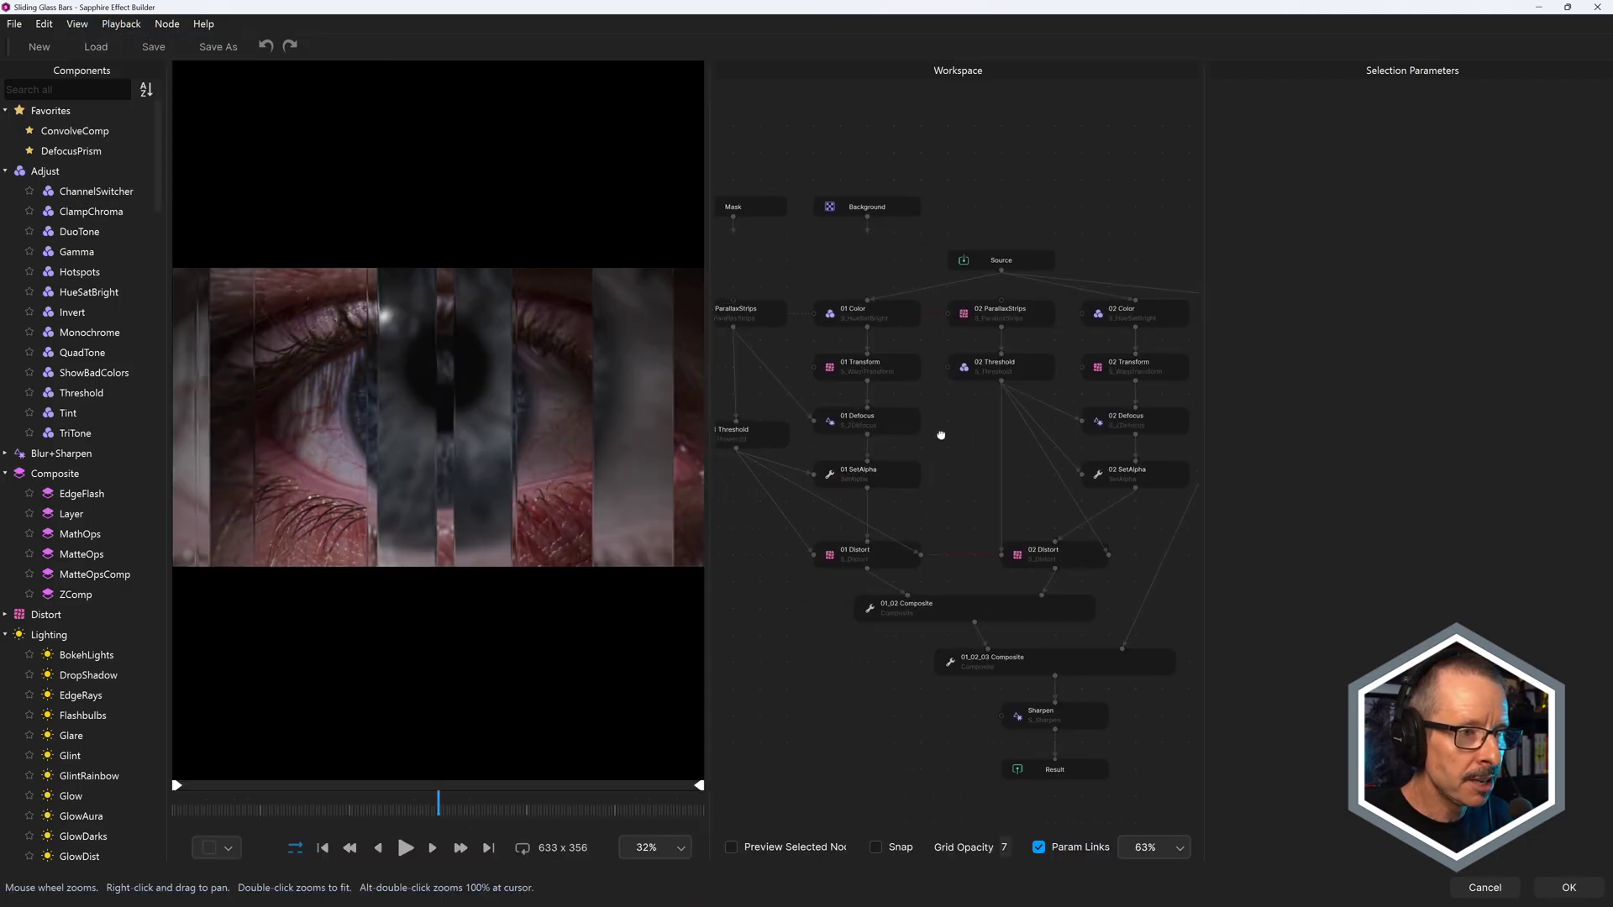
left_click_drag(1211, 383, 1480, 409)
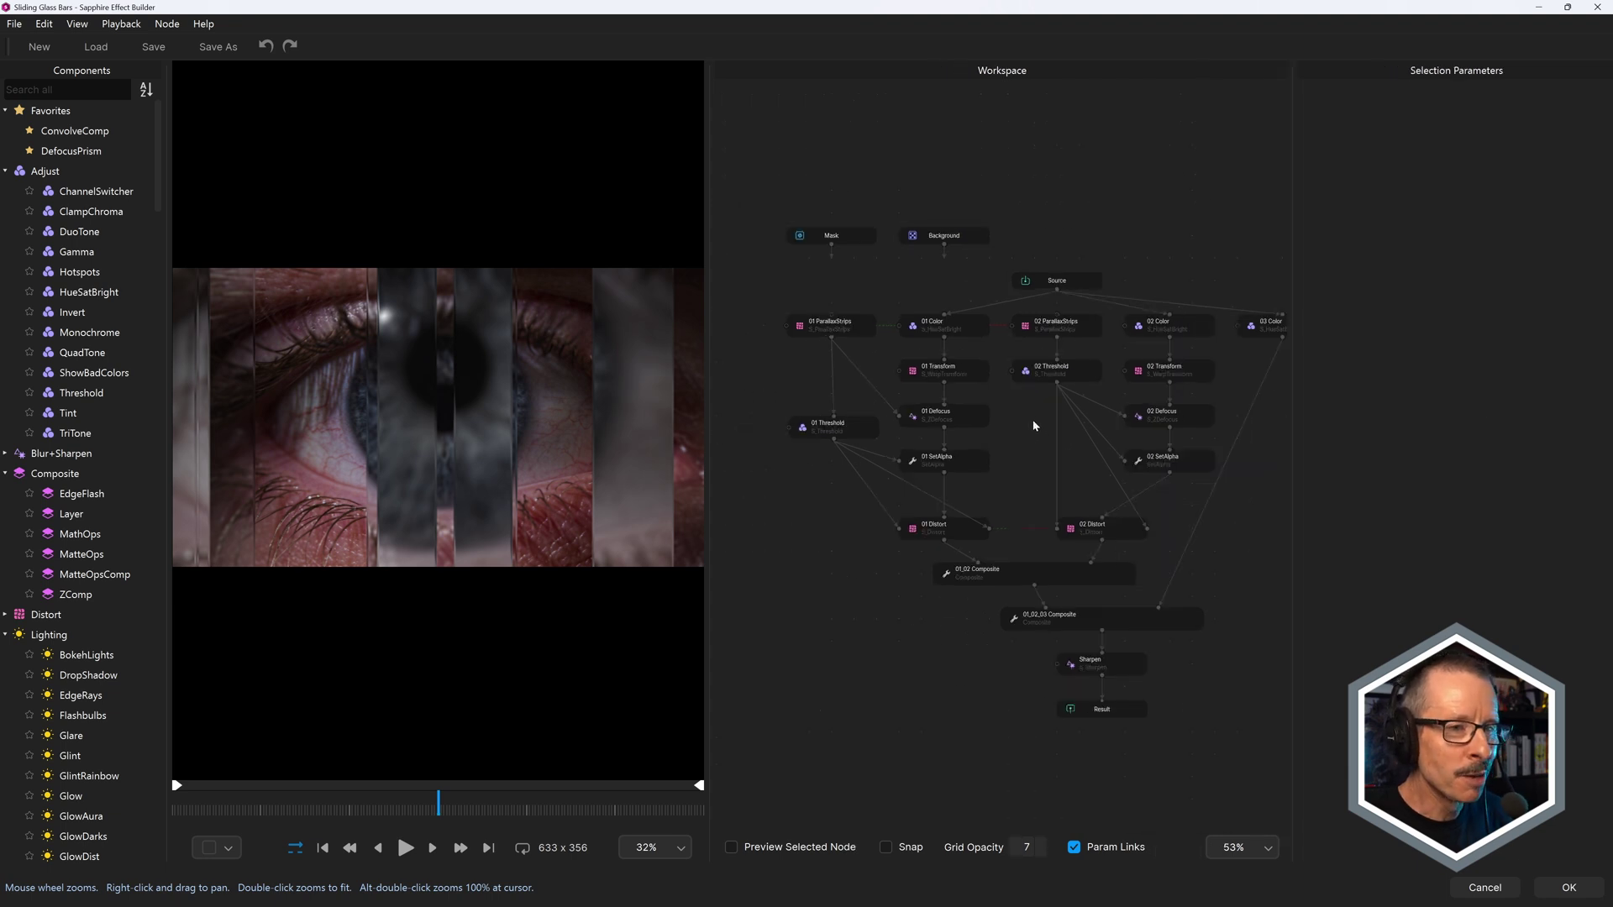
scroll(1030, 420, "down", 2)
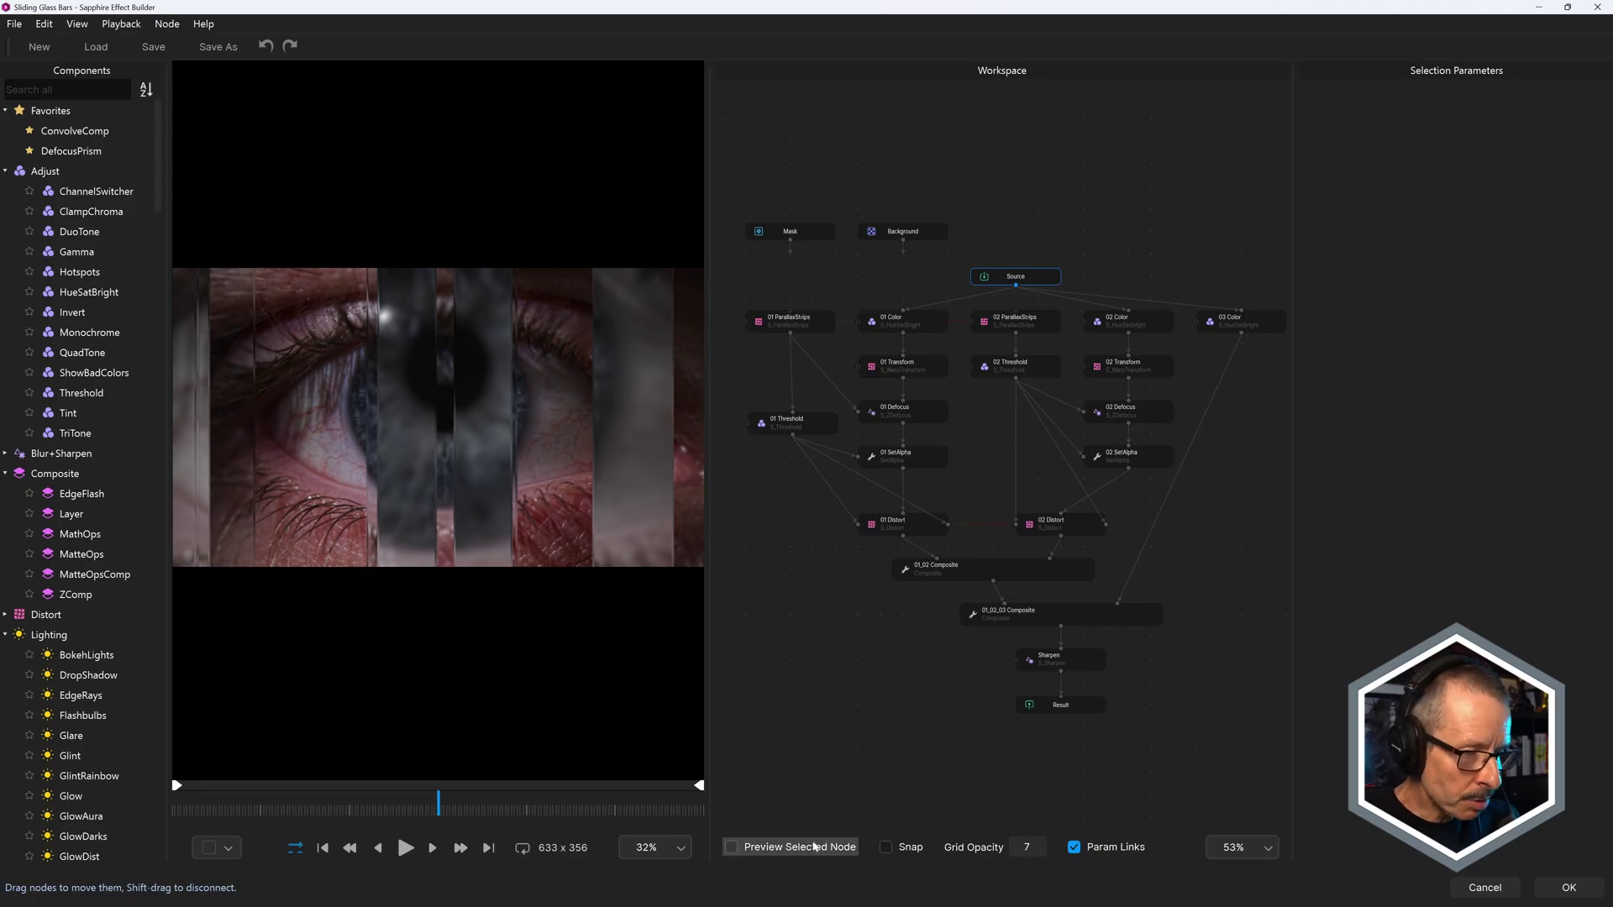
- Enable Preview Selected Node and view 01 Color, Transform, Defocus, SetAlpha, ParallaxStrips, Distort, Composite and 03 Color outputs
left_click(731, 847)
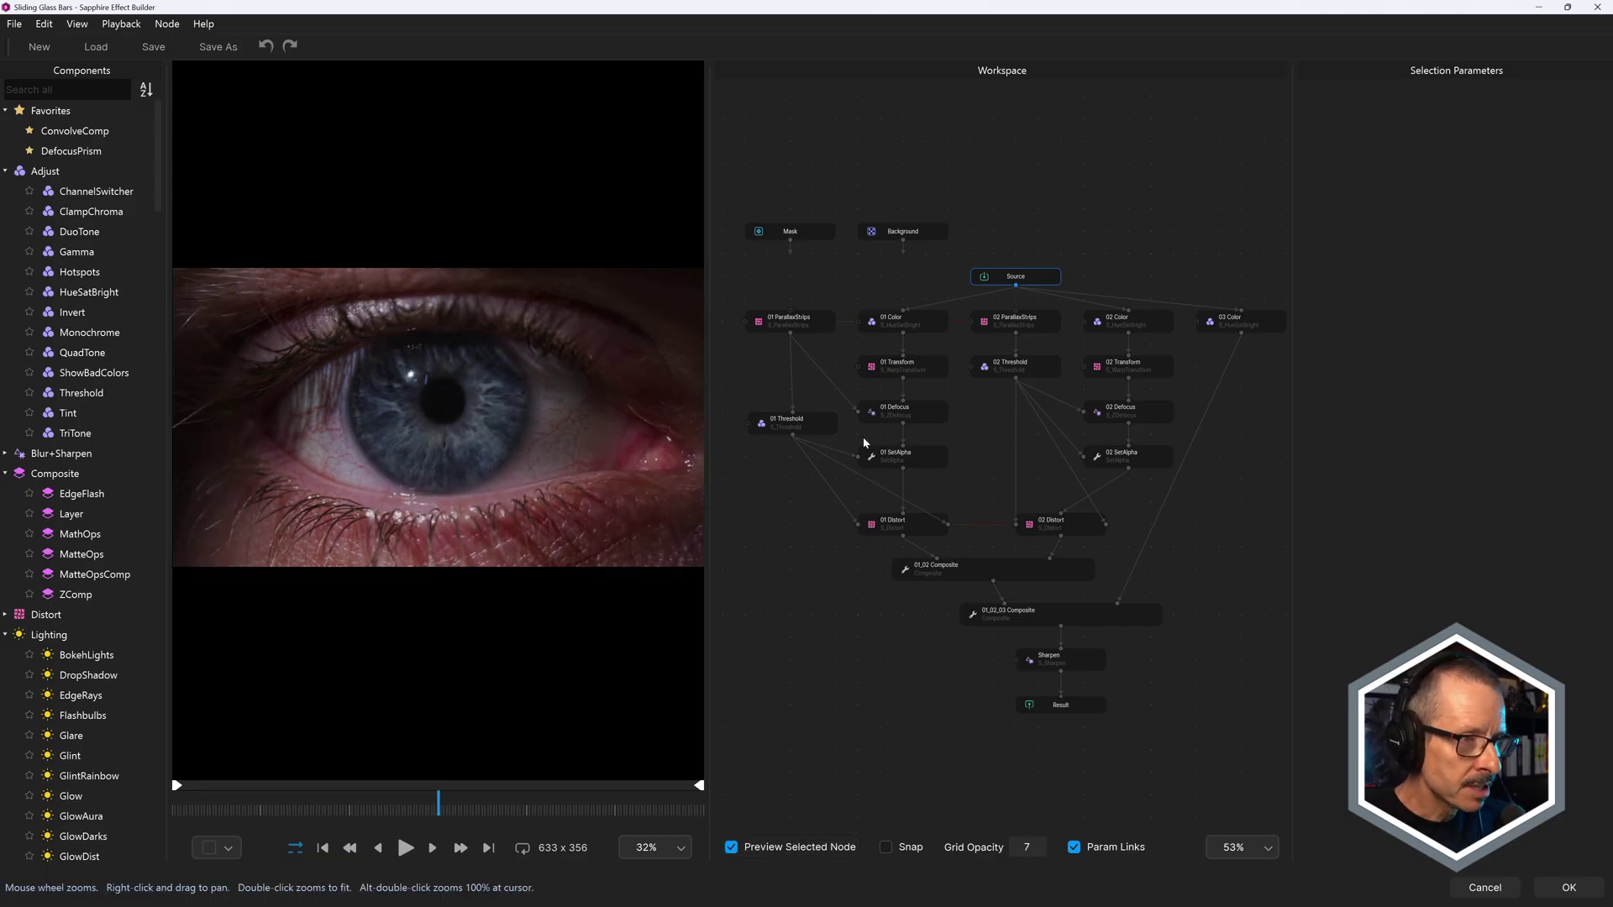
left_click(919, 322)
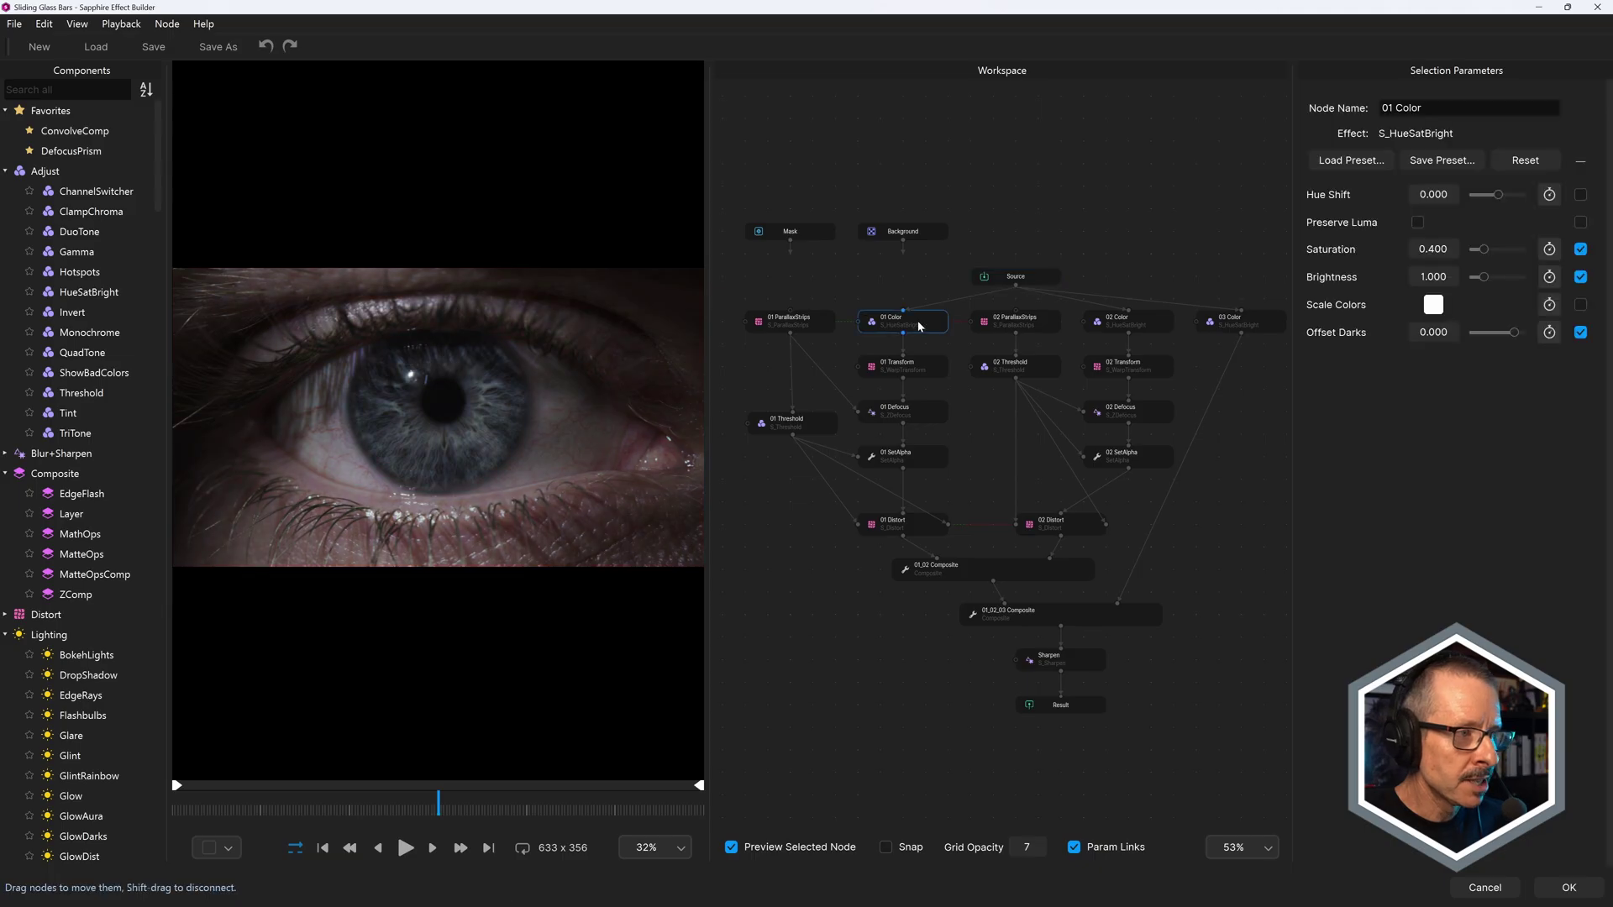
left_click(918, 367)
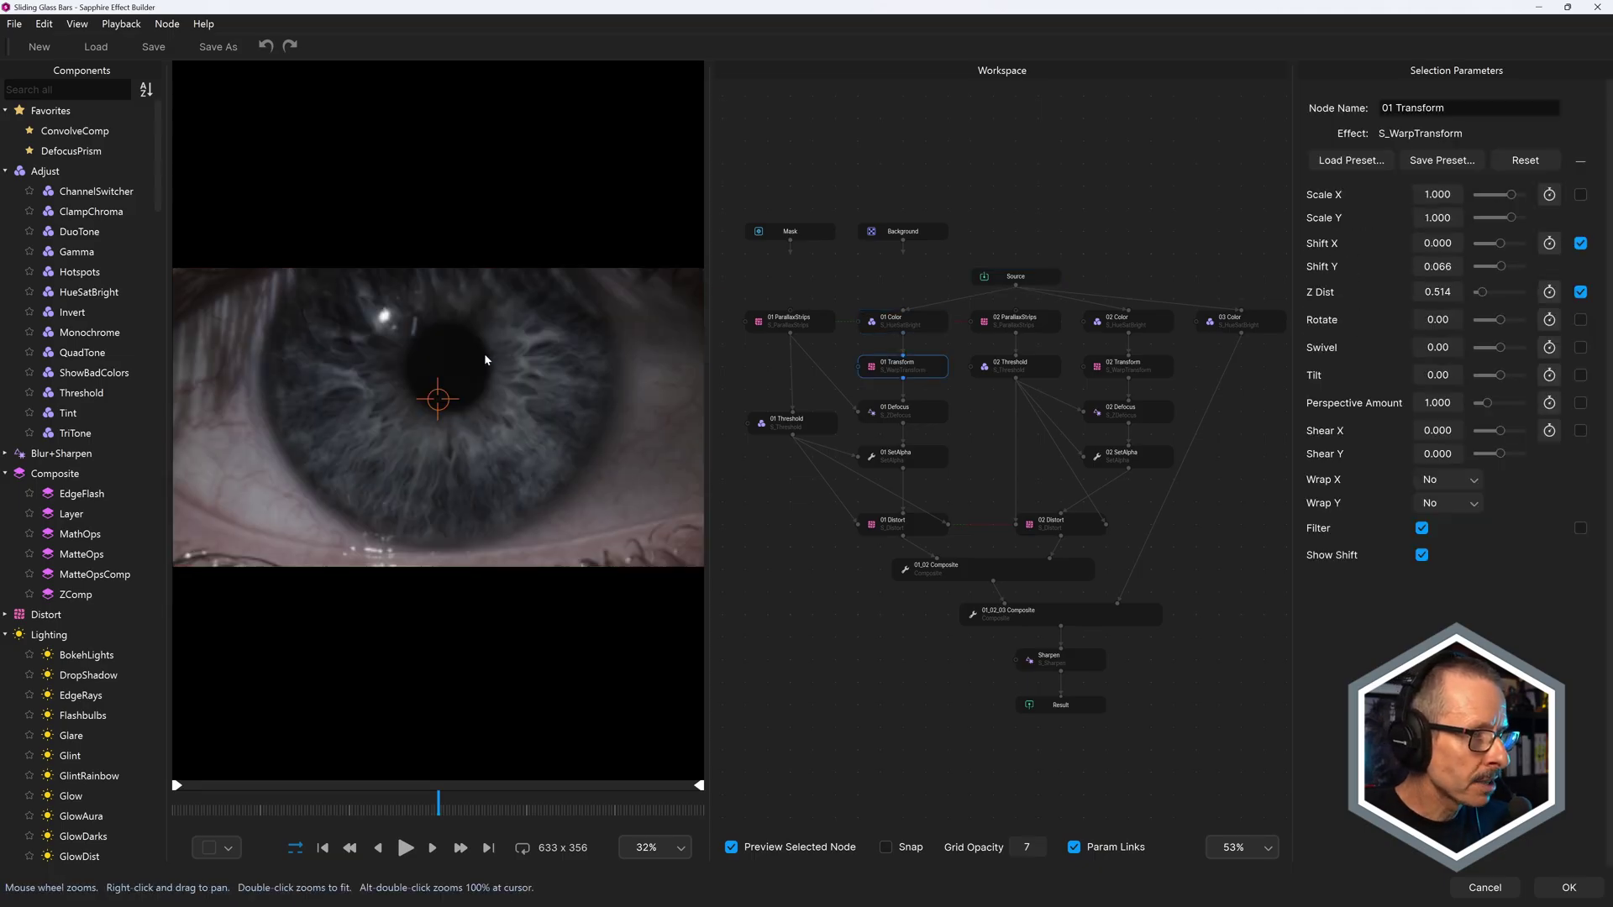
left_click(927, 415)
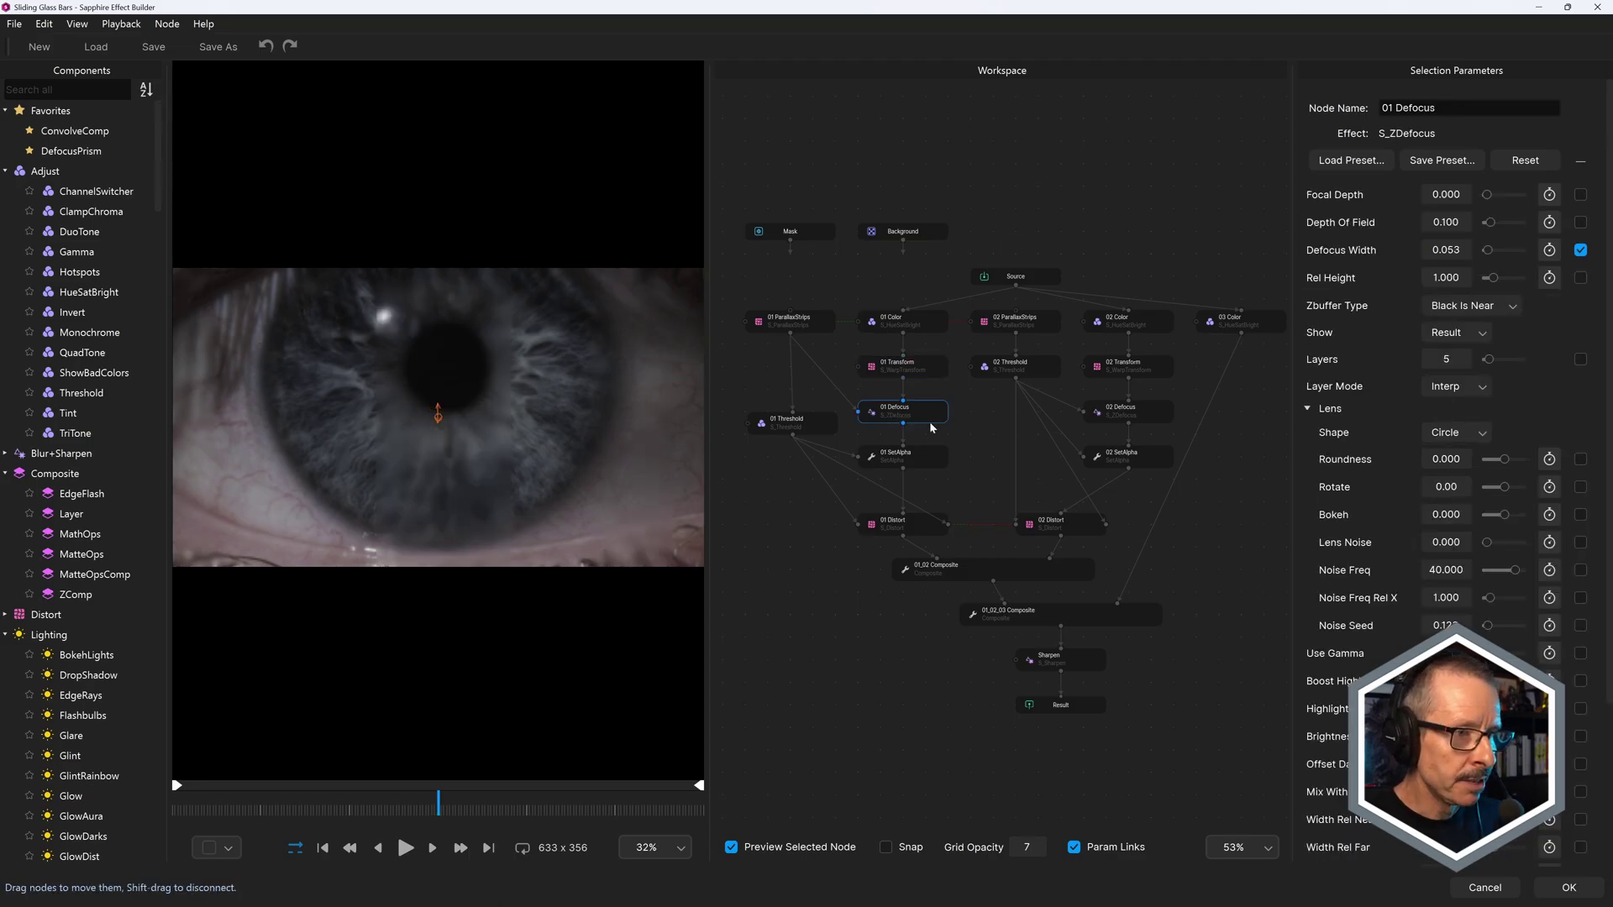
left_click(927, 462)
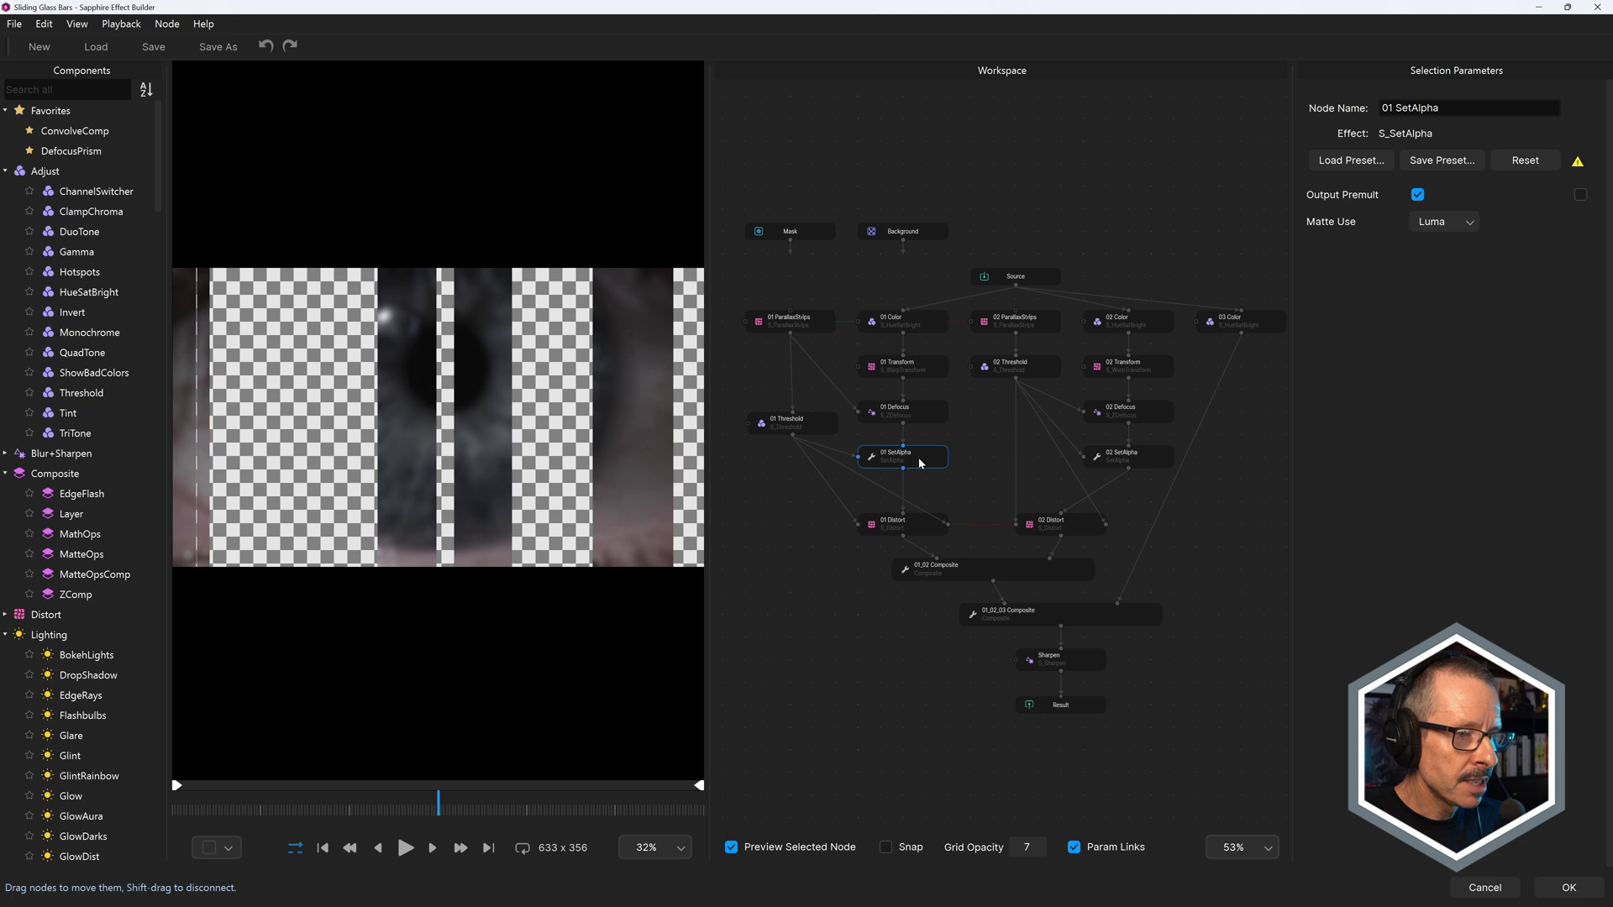
left_click(803, 324)
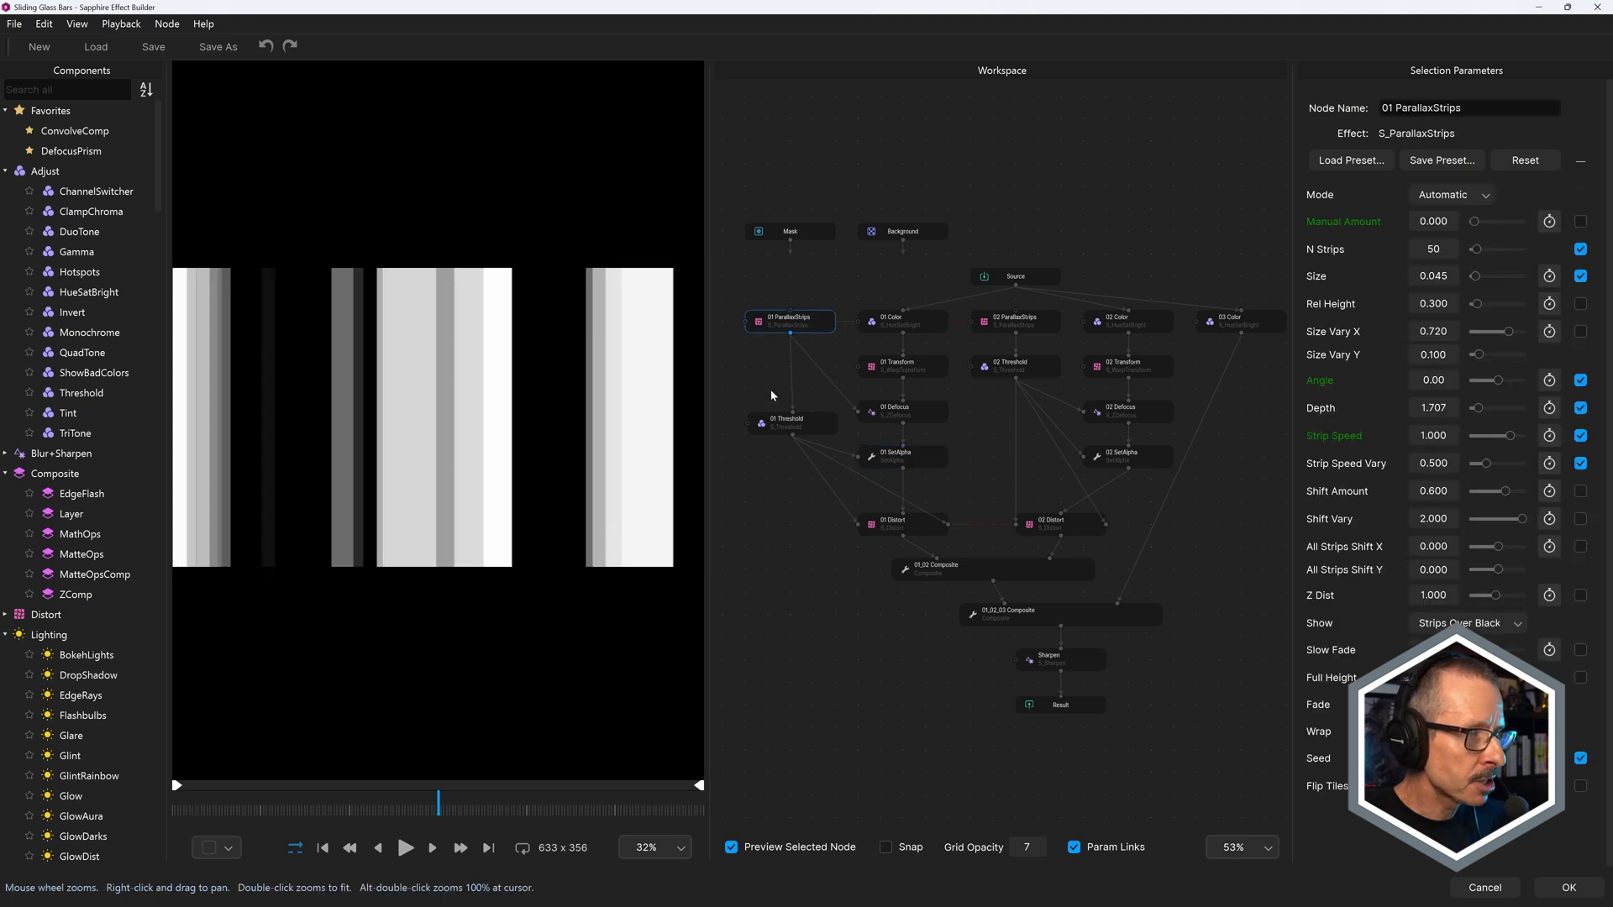
left_click(911, 528)
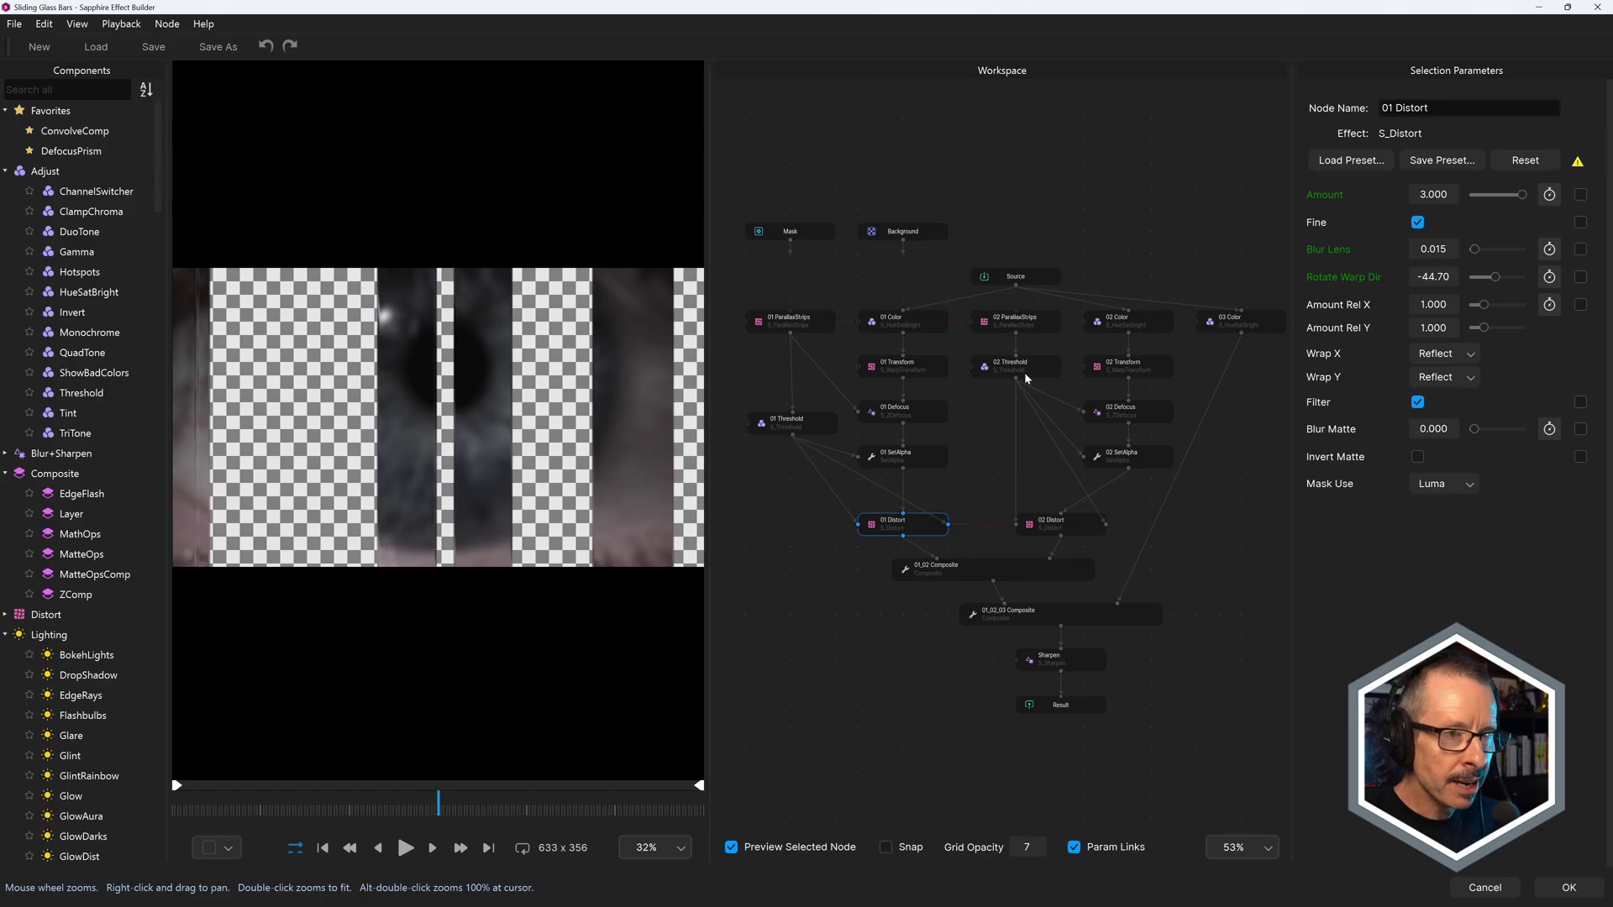
left_click(1001, 573)
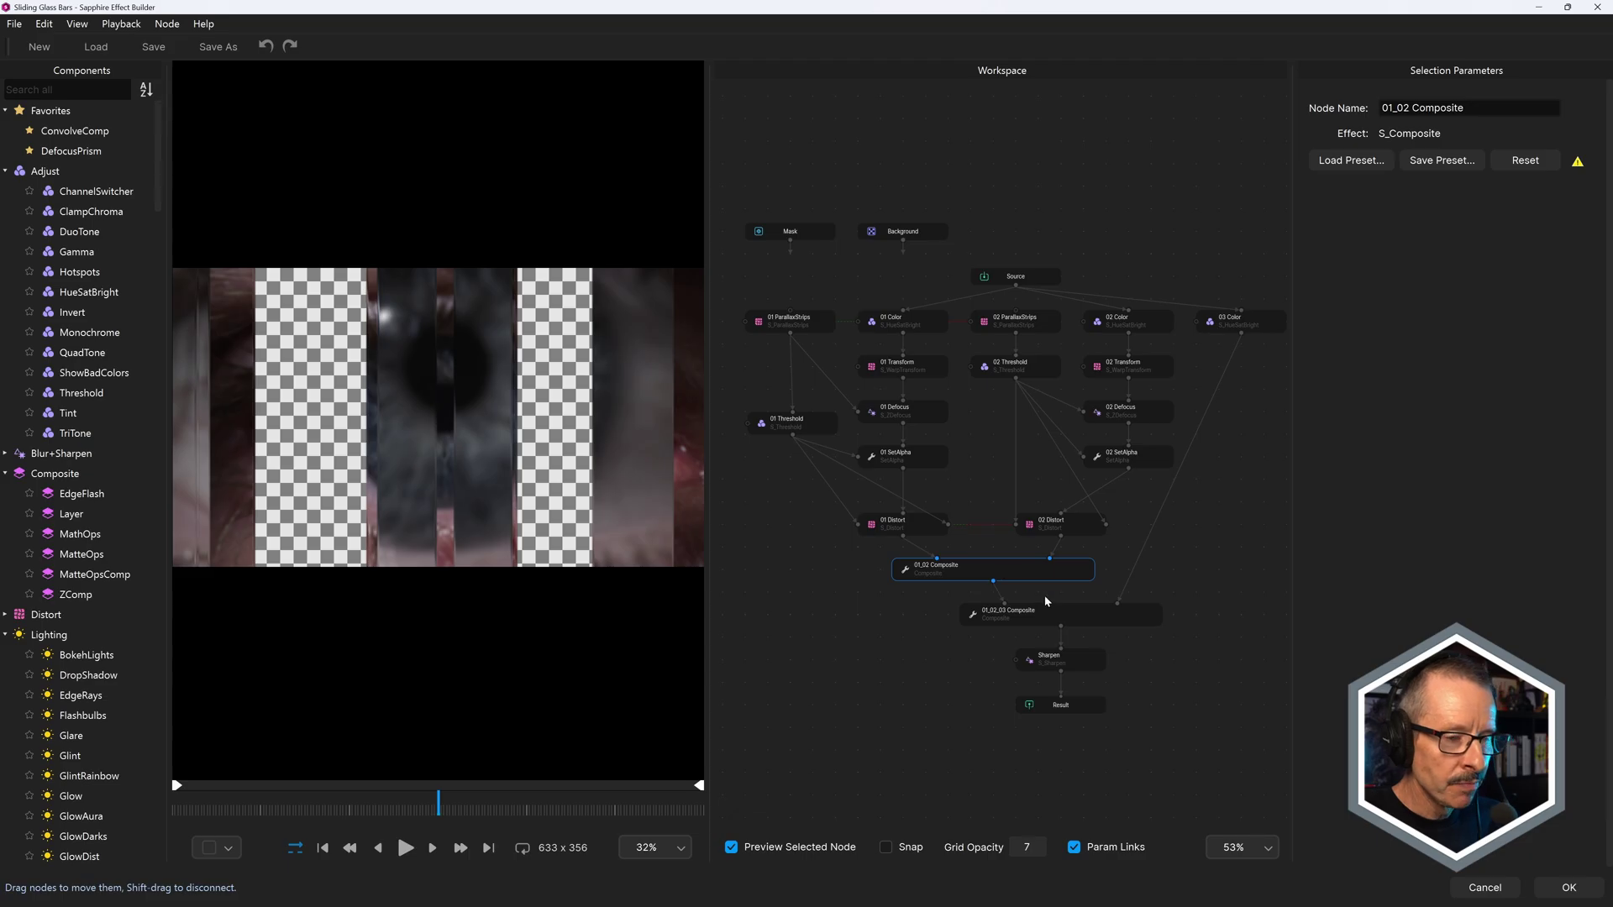
left_click(1258, 327)
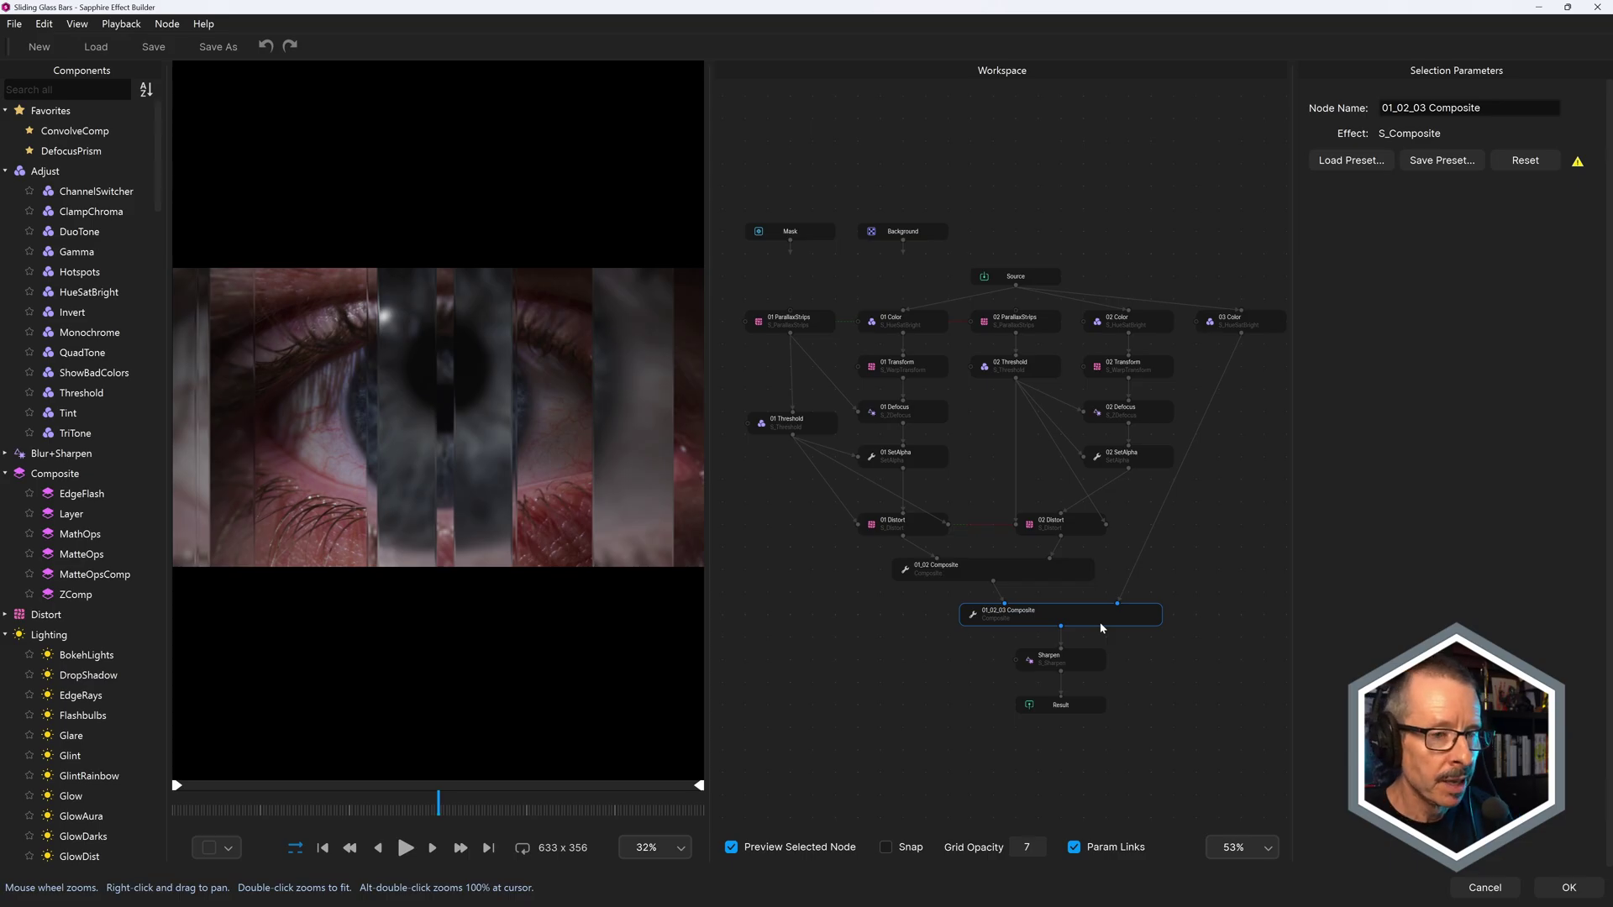
- Show the Manual Amount driver links on 01 and 02 ParallaxStrips
left_click(814, 322)
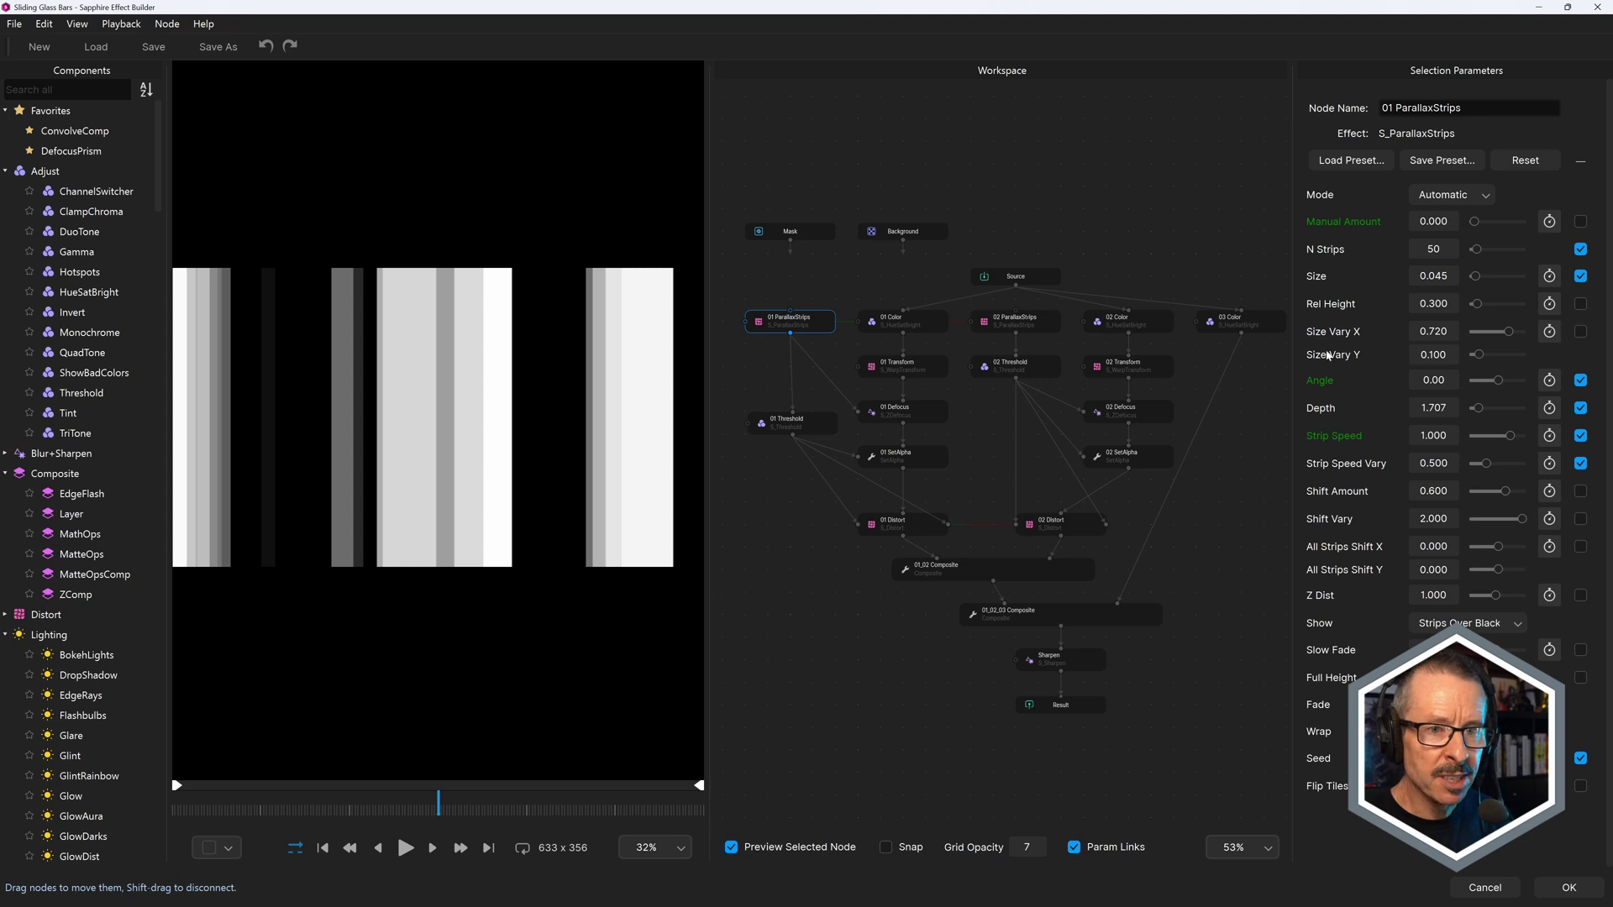
left_click(1549, 221)
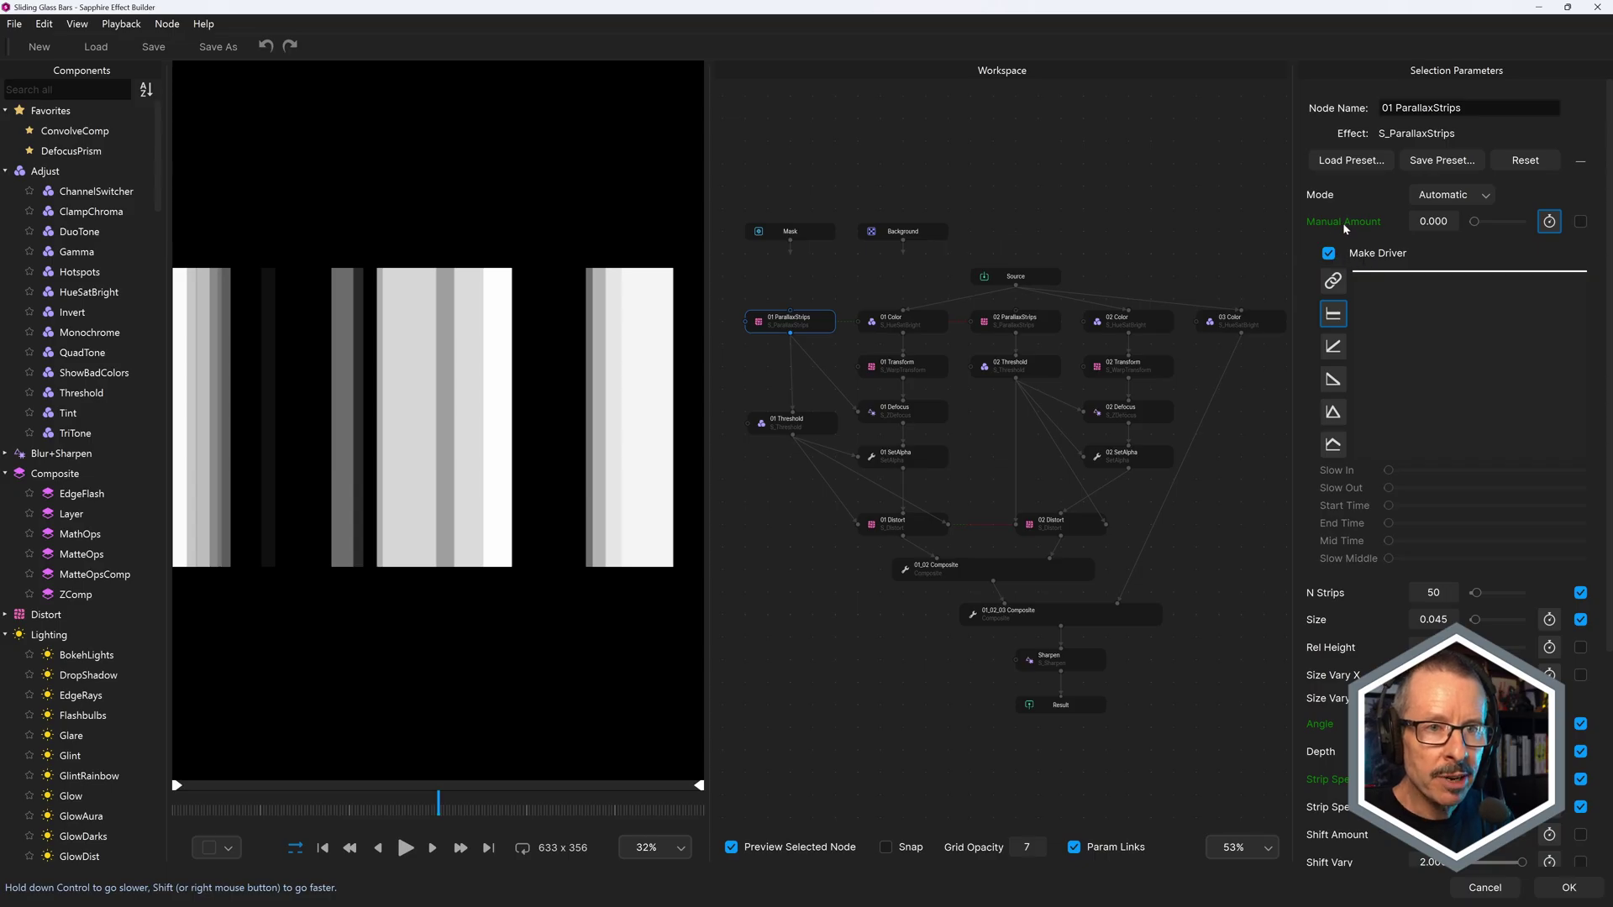
left_click(1025, 328)
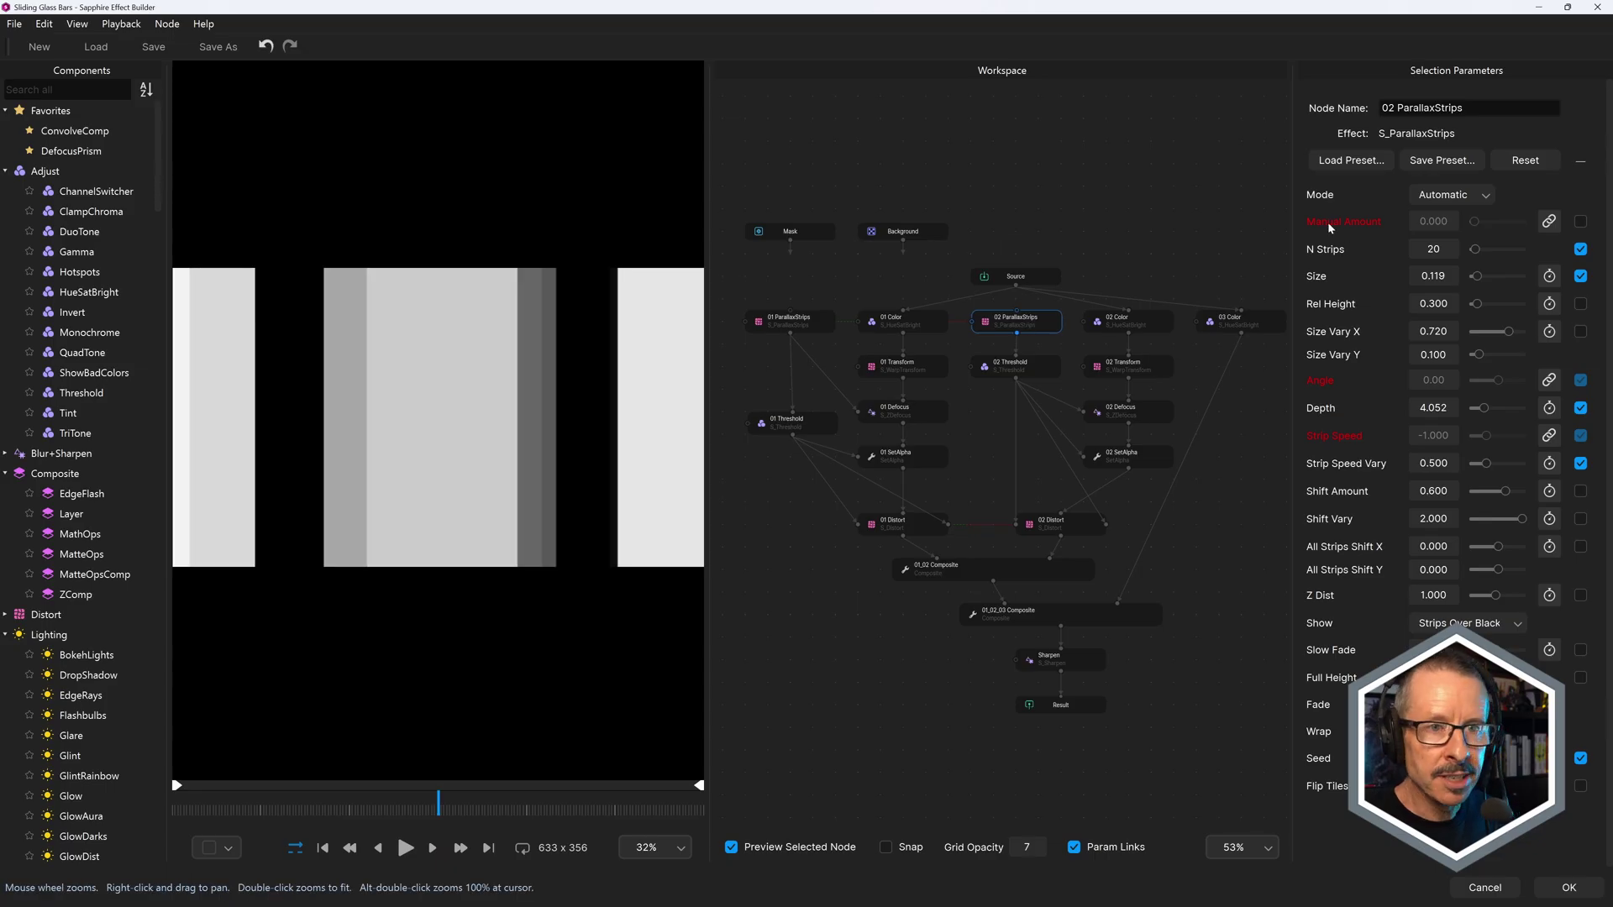
left_click(1549, 221)
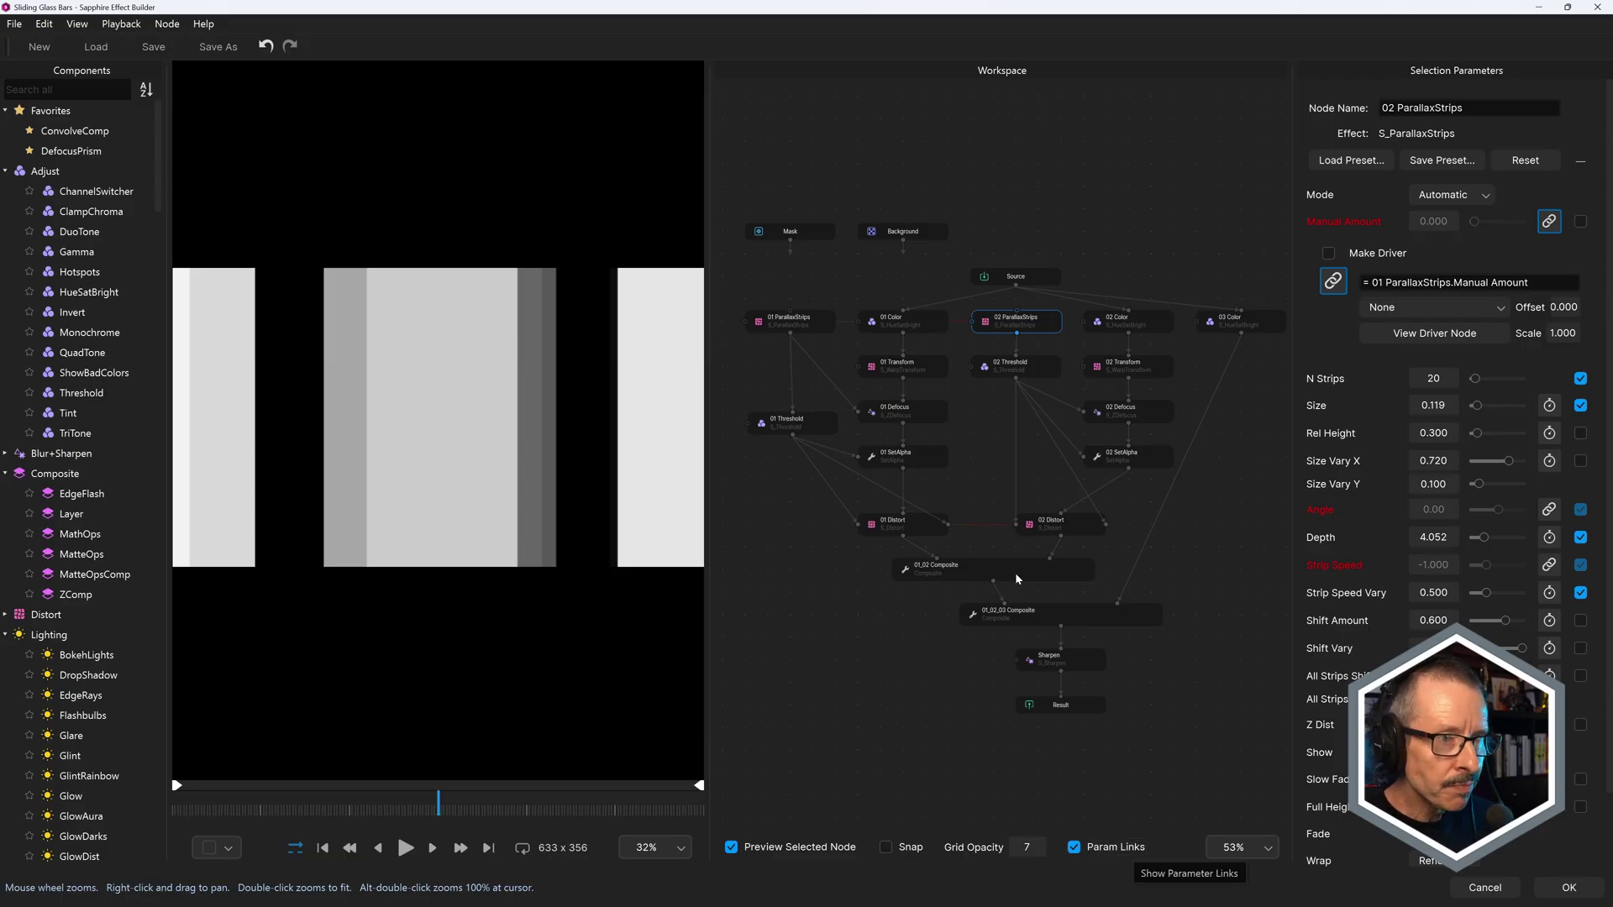
scroll(949, 309, "up", 2)
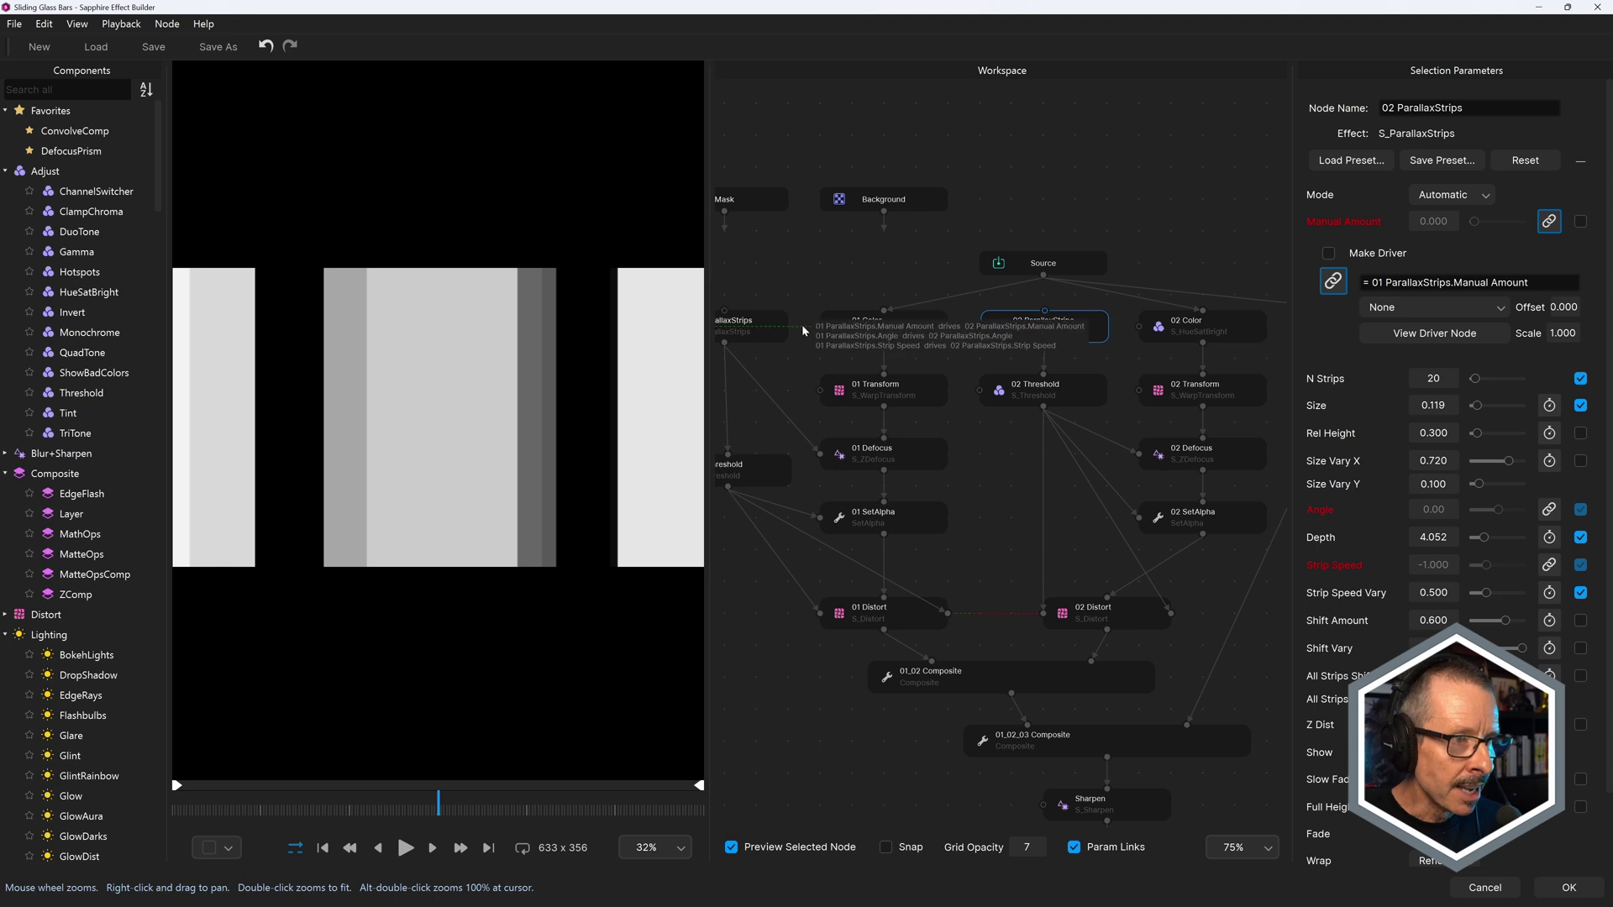
scroll(799, 309, "down", 1)
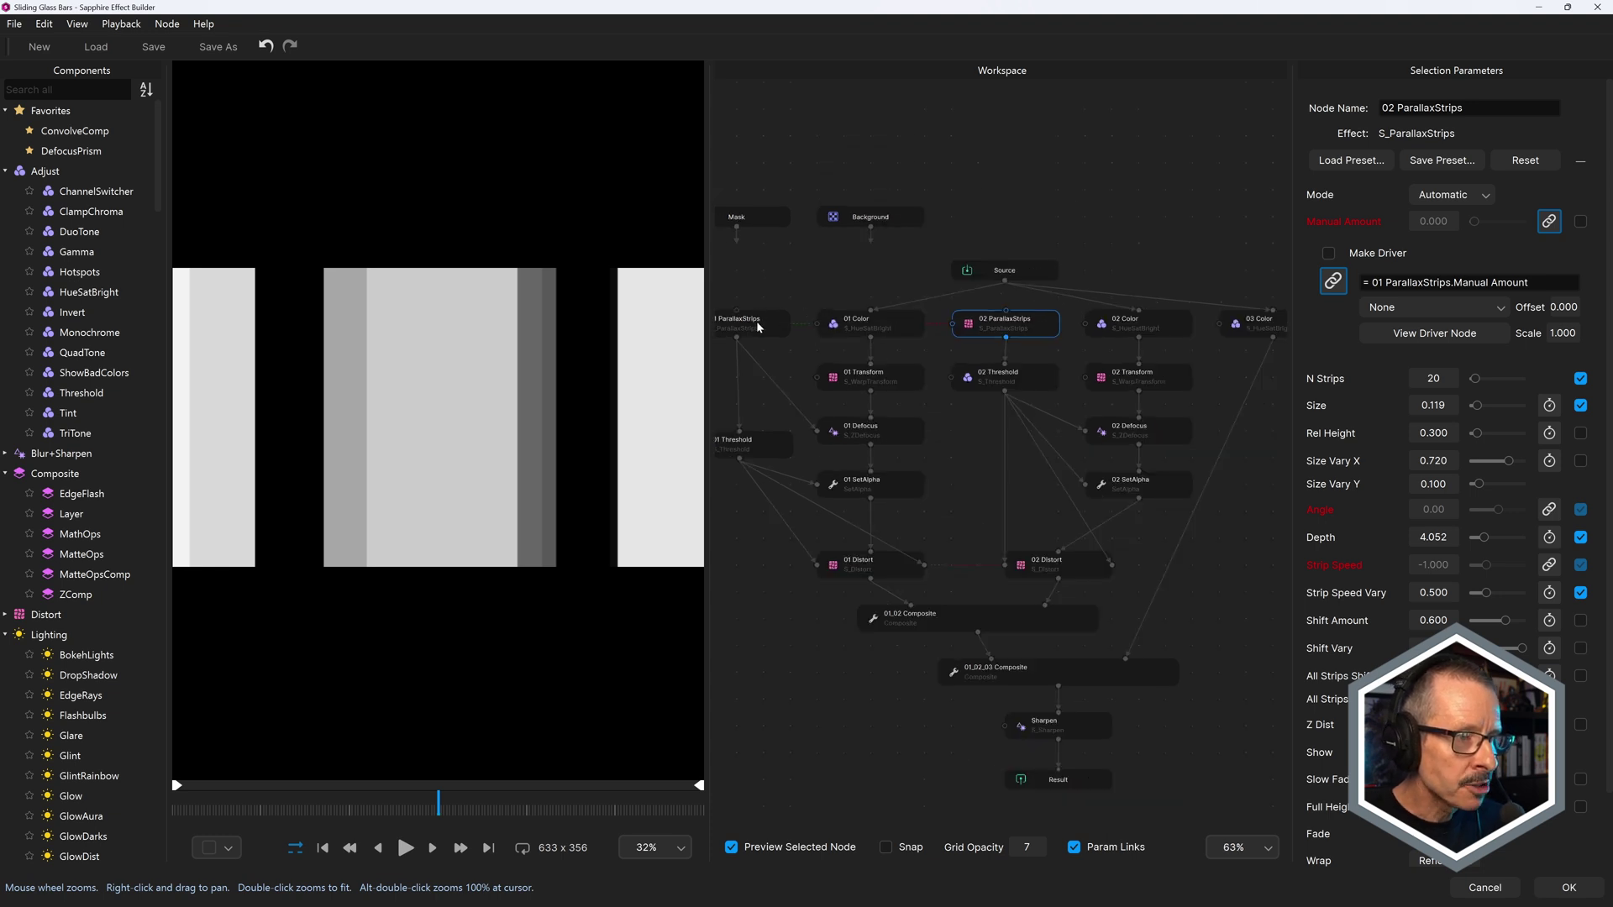
left_click(760, 323)
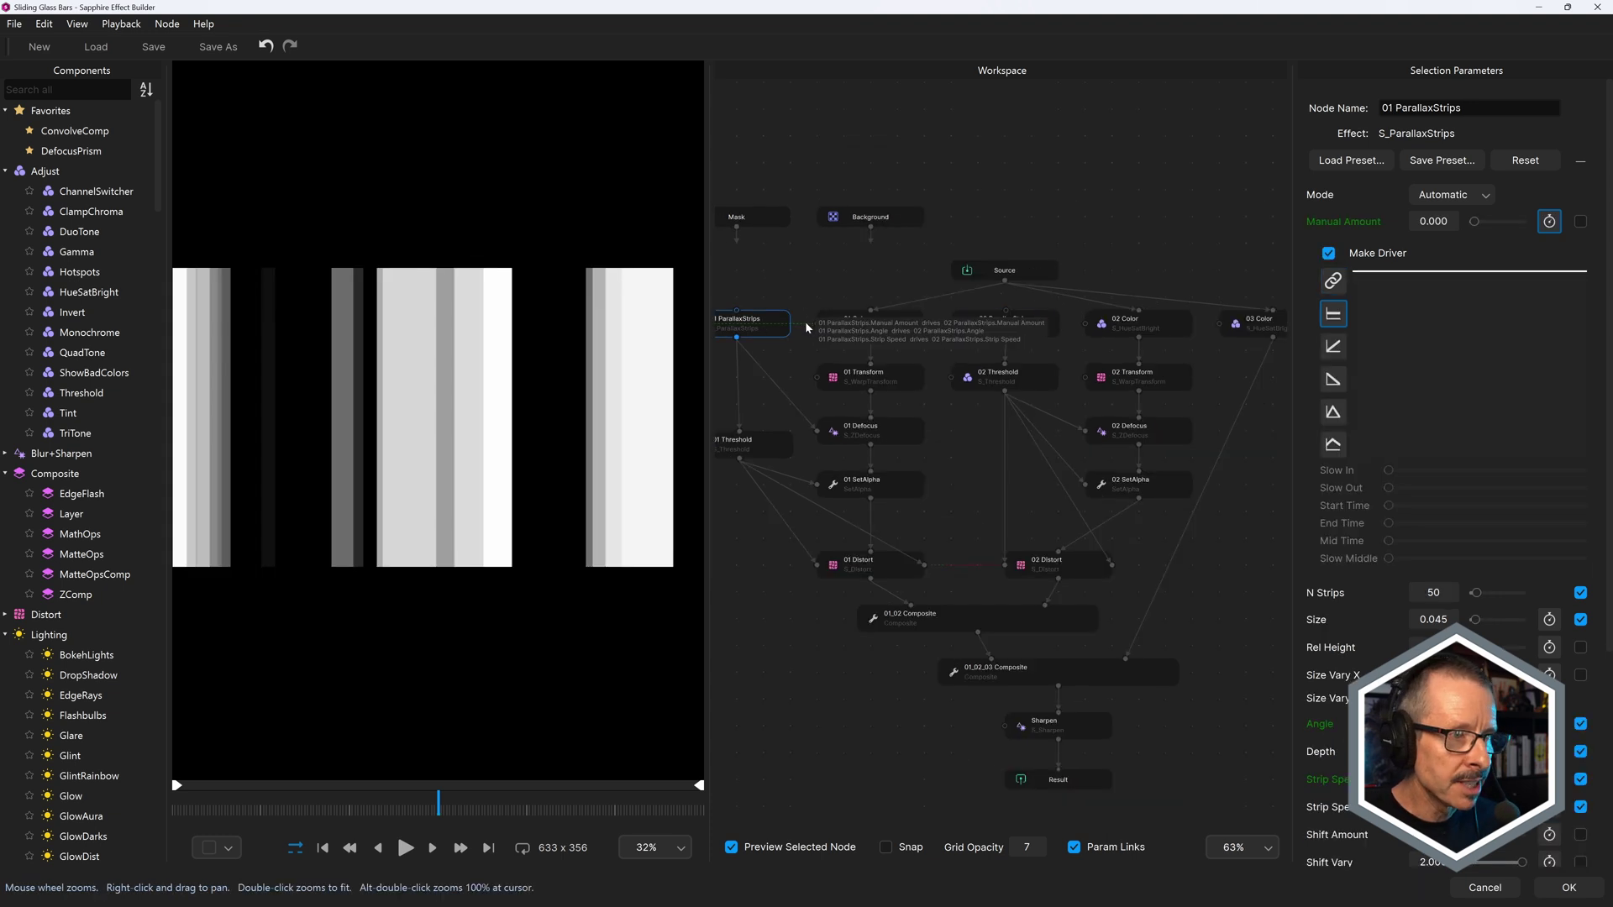
mouse_move(783, 326)
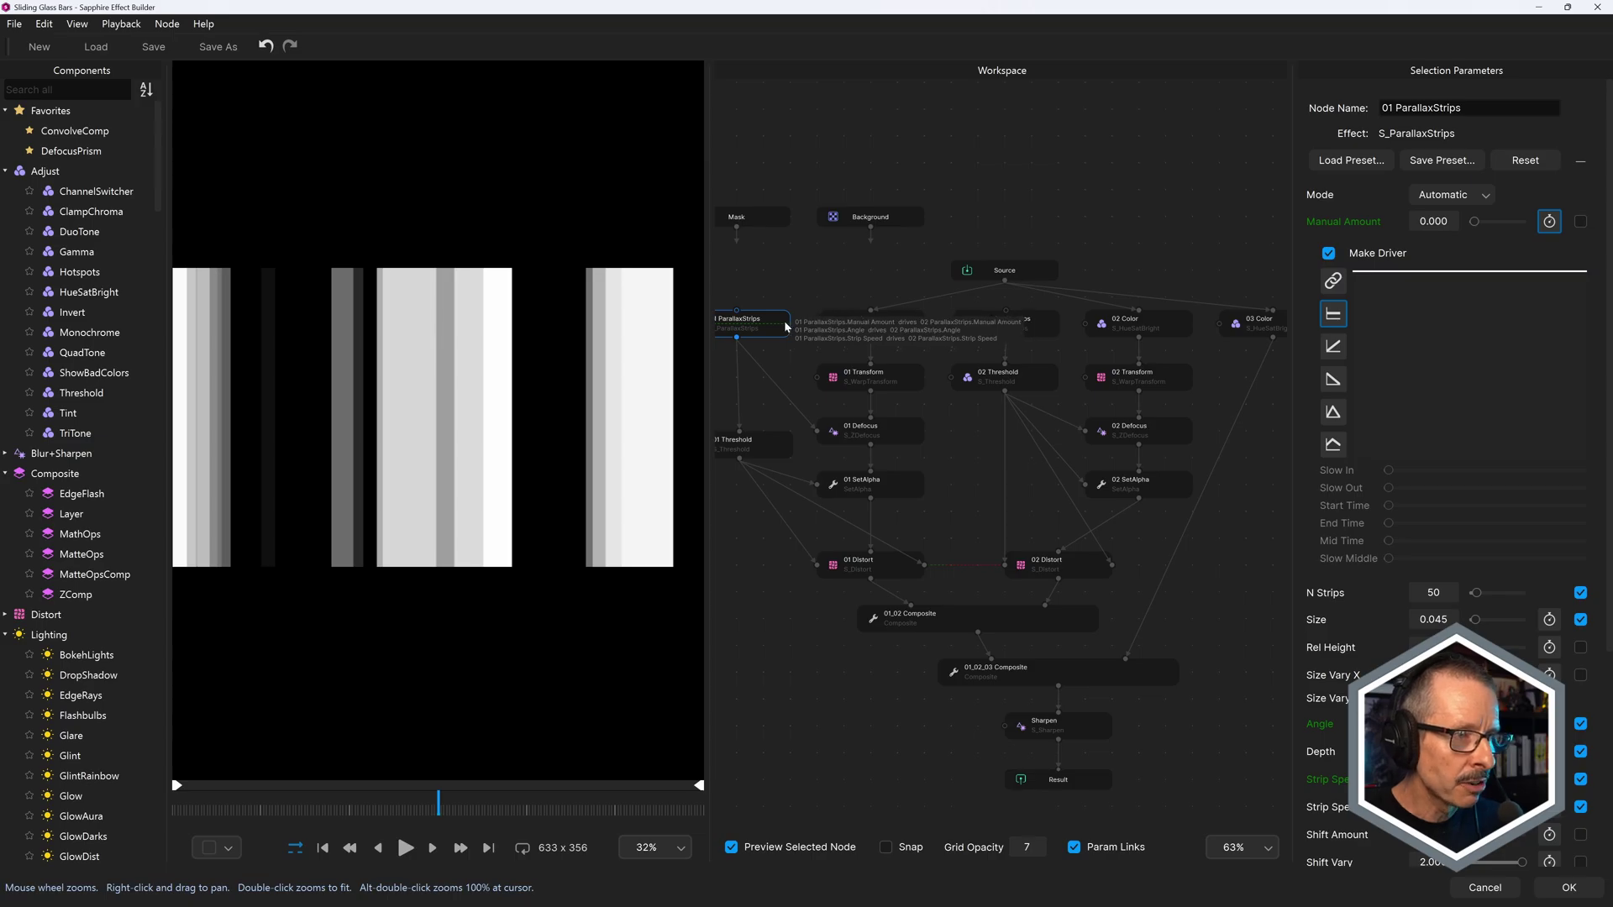
scroll(756, 325, "down", 1)
scroll(731, 322, "down", 1)
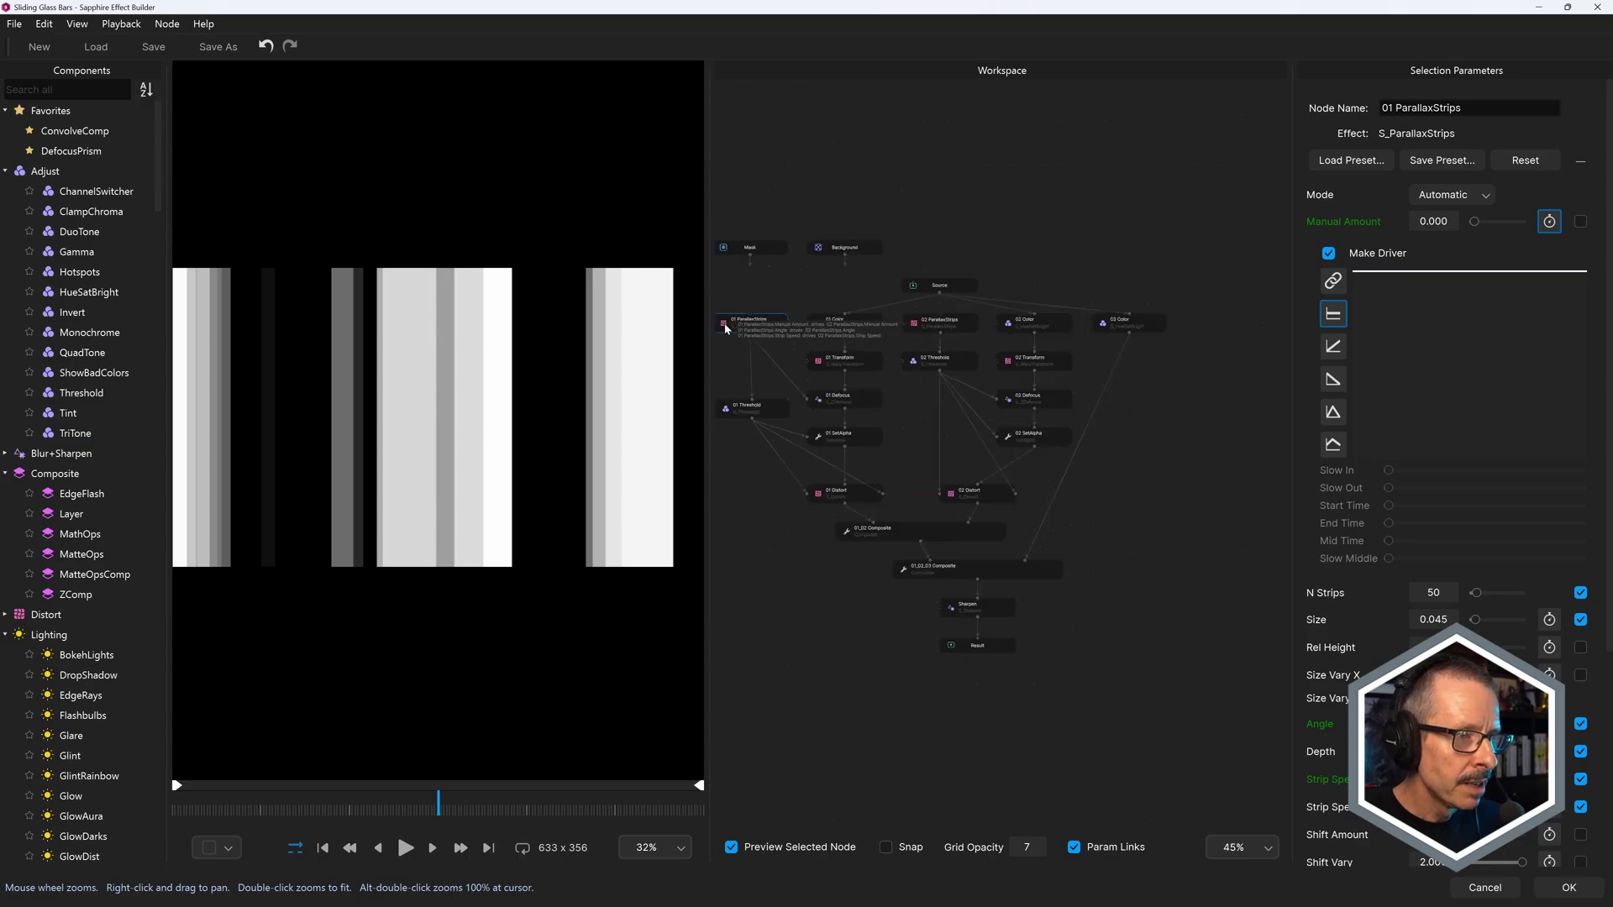
left_click(952, 325)
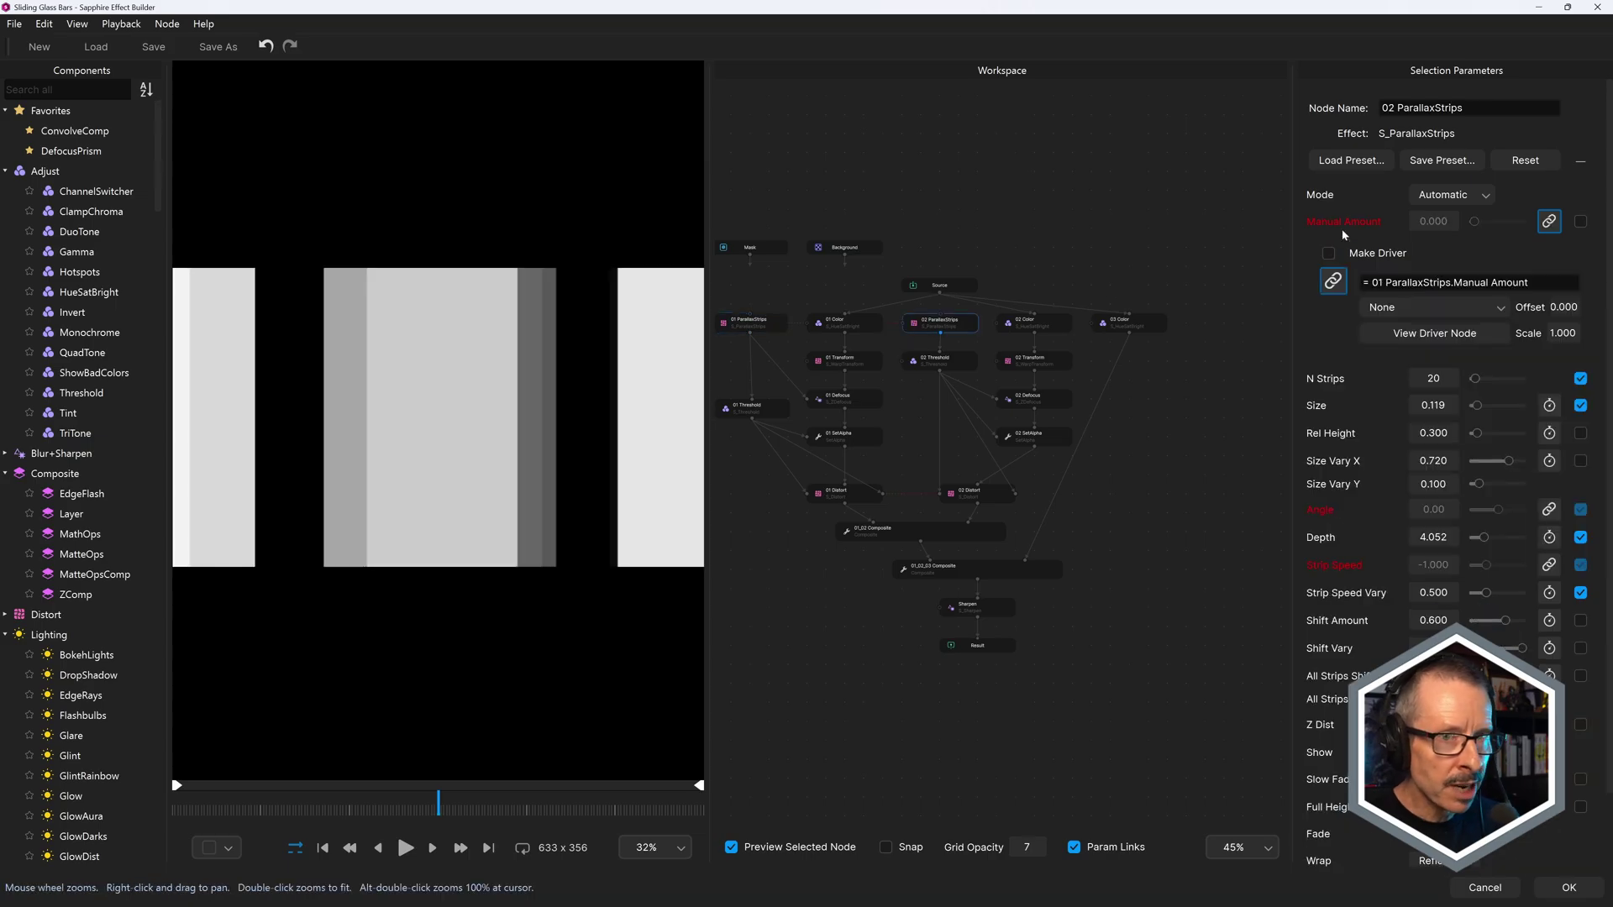
scroll(912, 326, "up", 2)
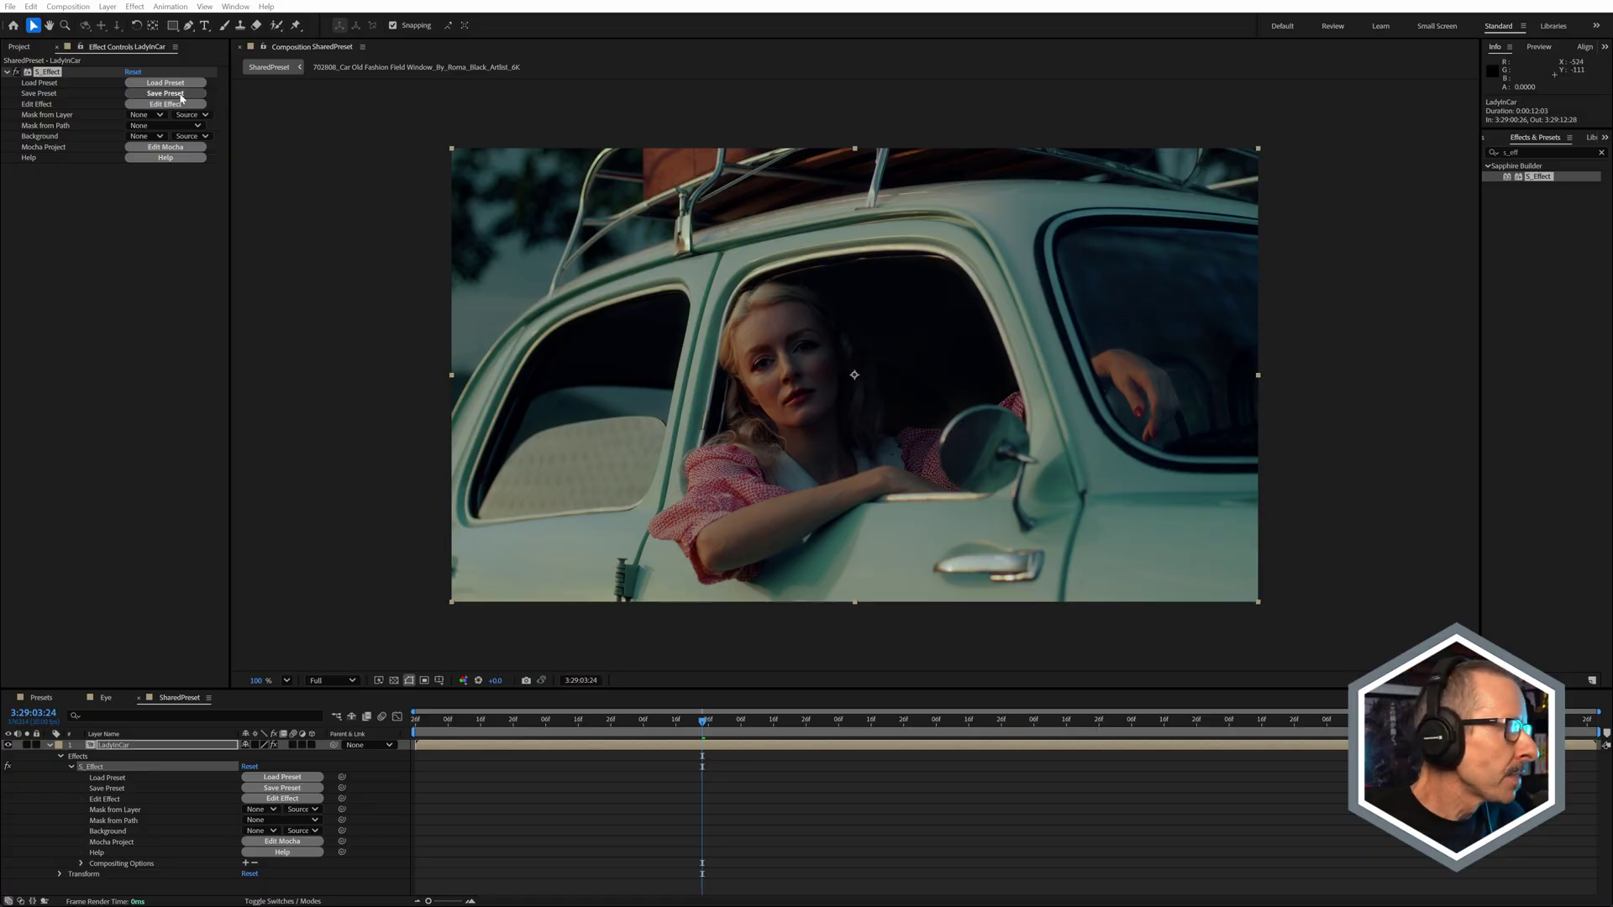
- Load 'my custom preset' from the Custom tab of the Sapphire Preset Browser
left_click(165, 82)
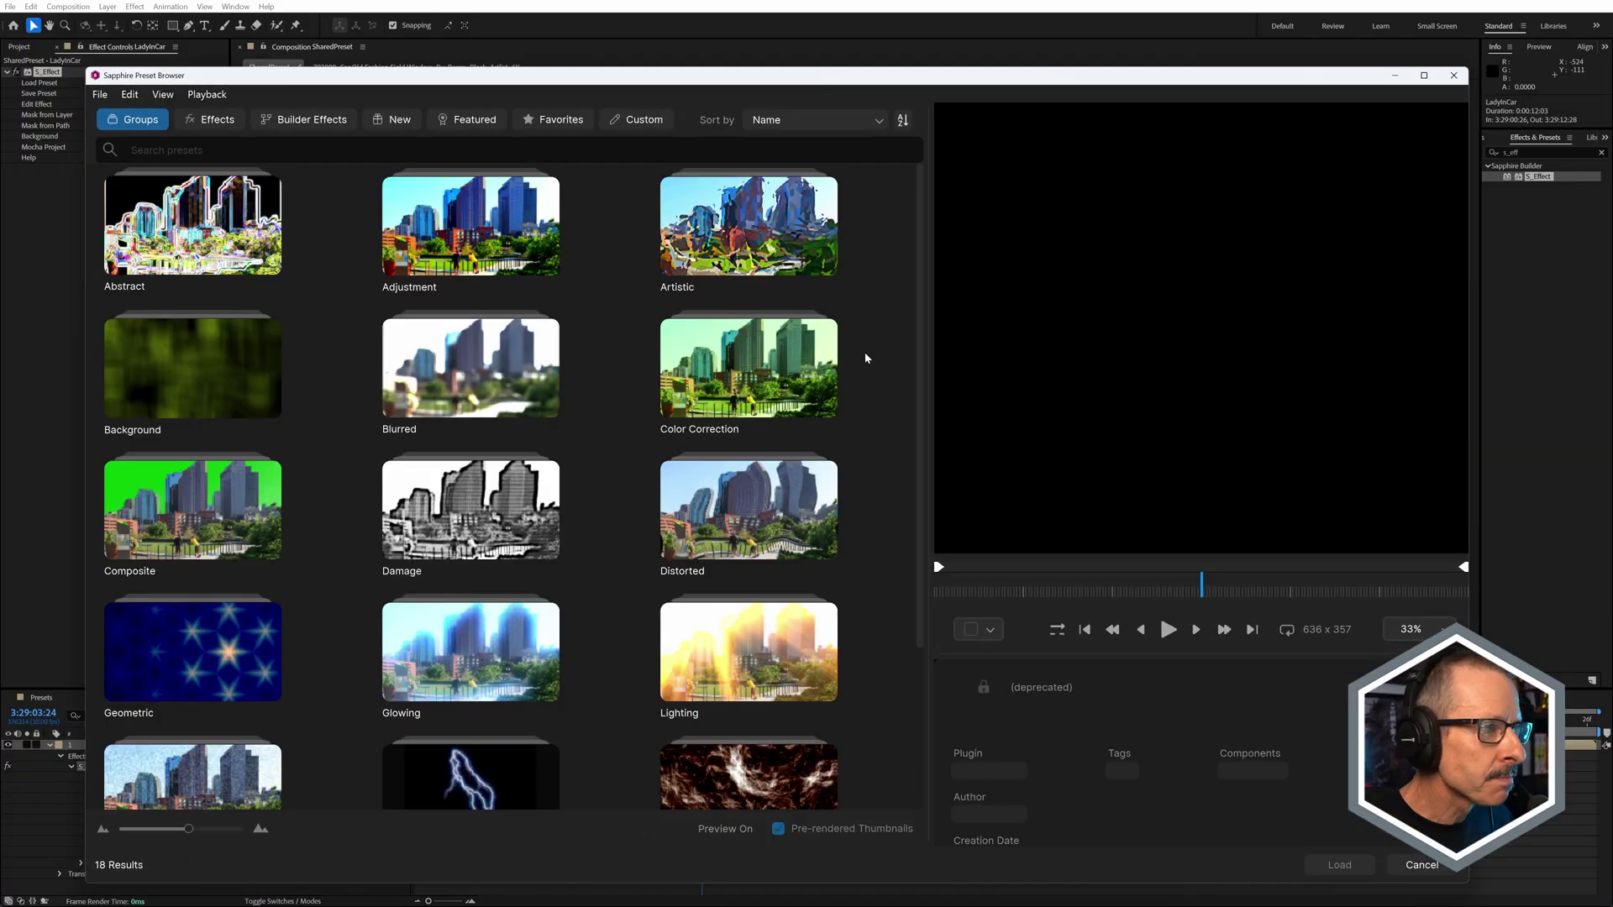
left_click(642, 123)
mouse_move(184, 227)
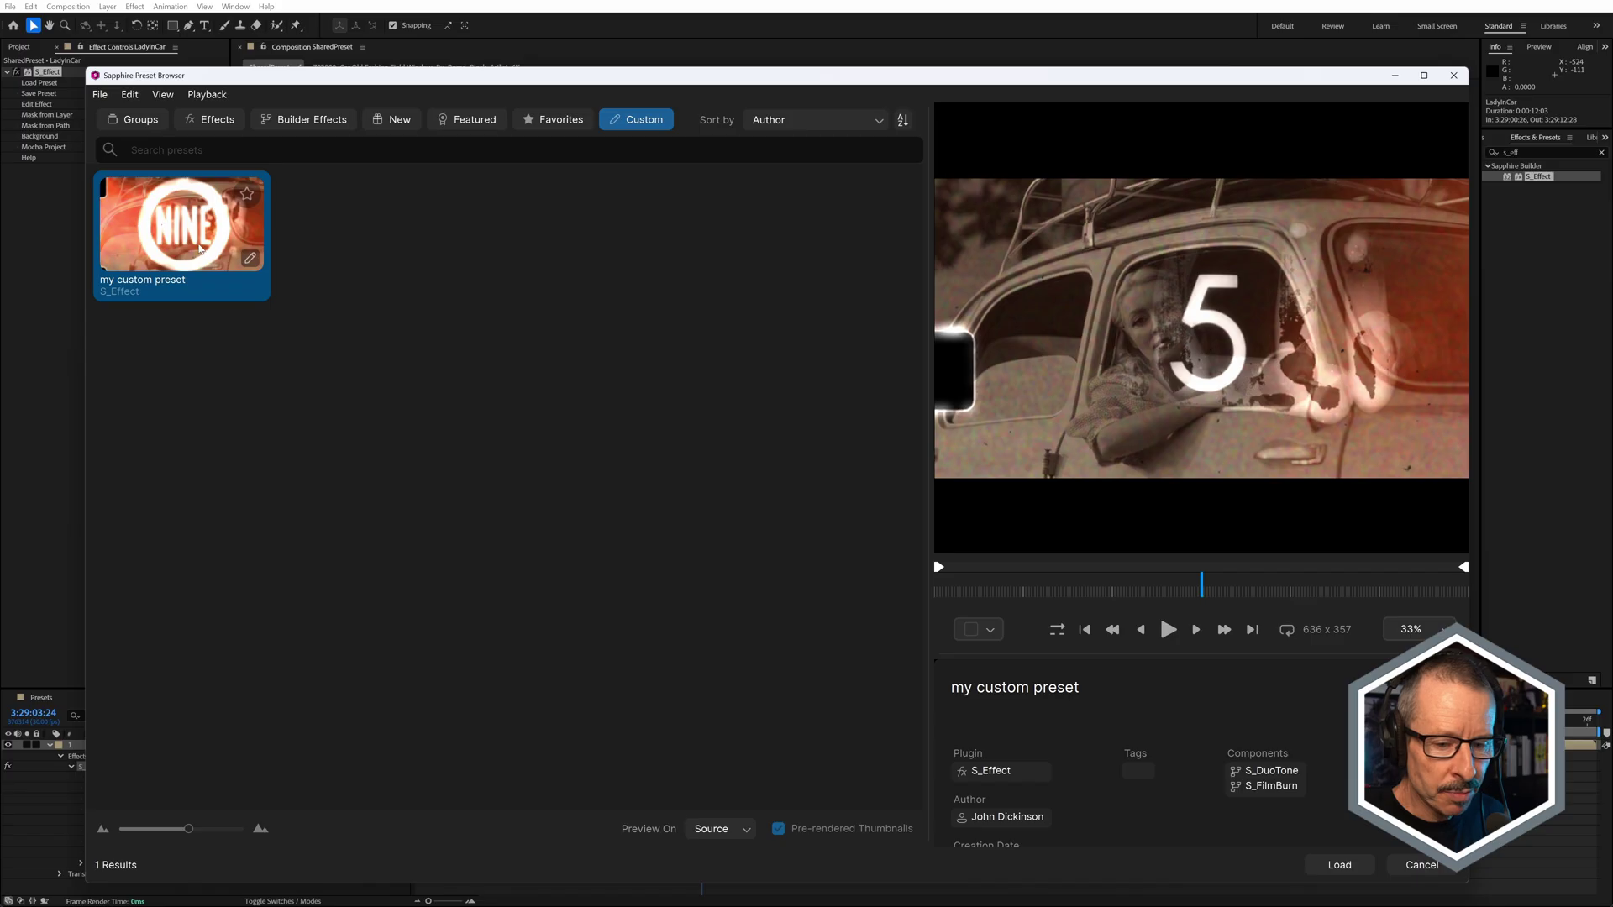
double_click(209, 244)
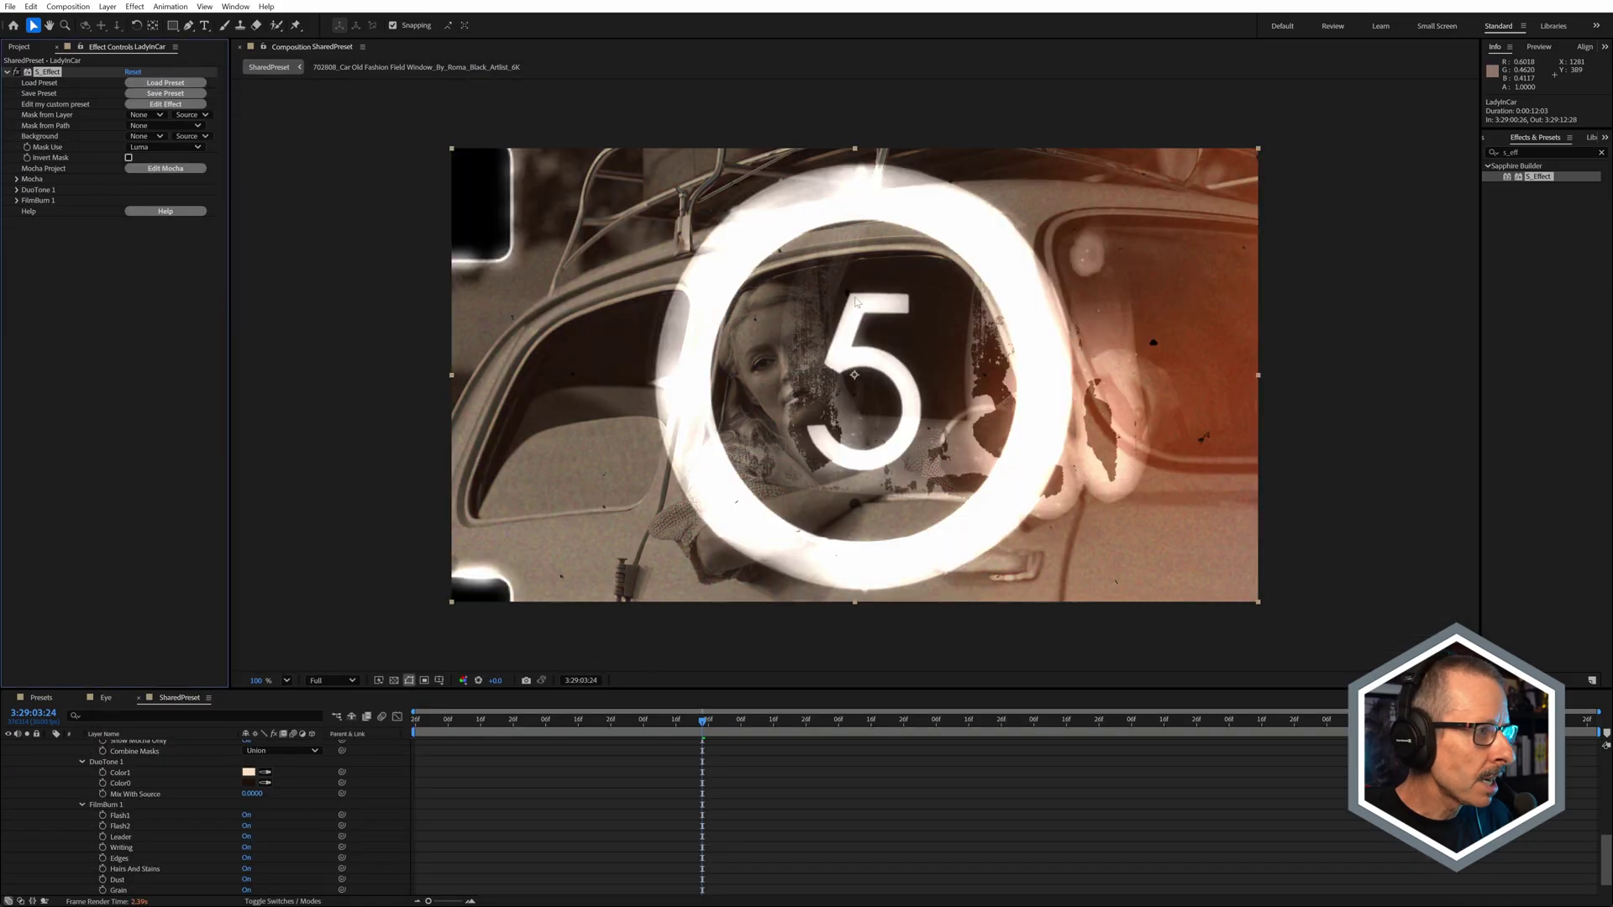
- Expand DuoTone 1 and FilmBurn 1 and darken DuoTone's Color0 shadow colour
left_click(17, 190)
left_click(17, 234)
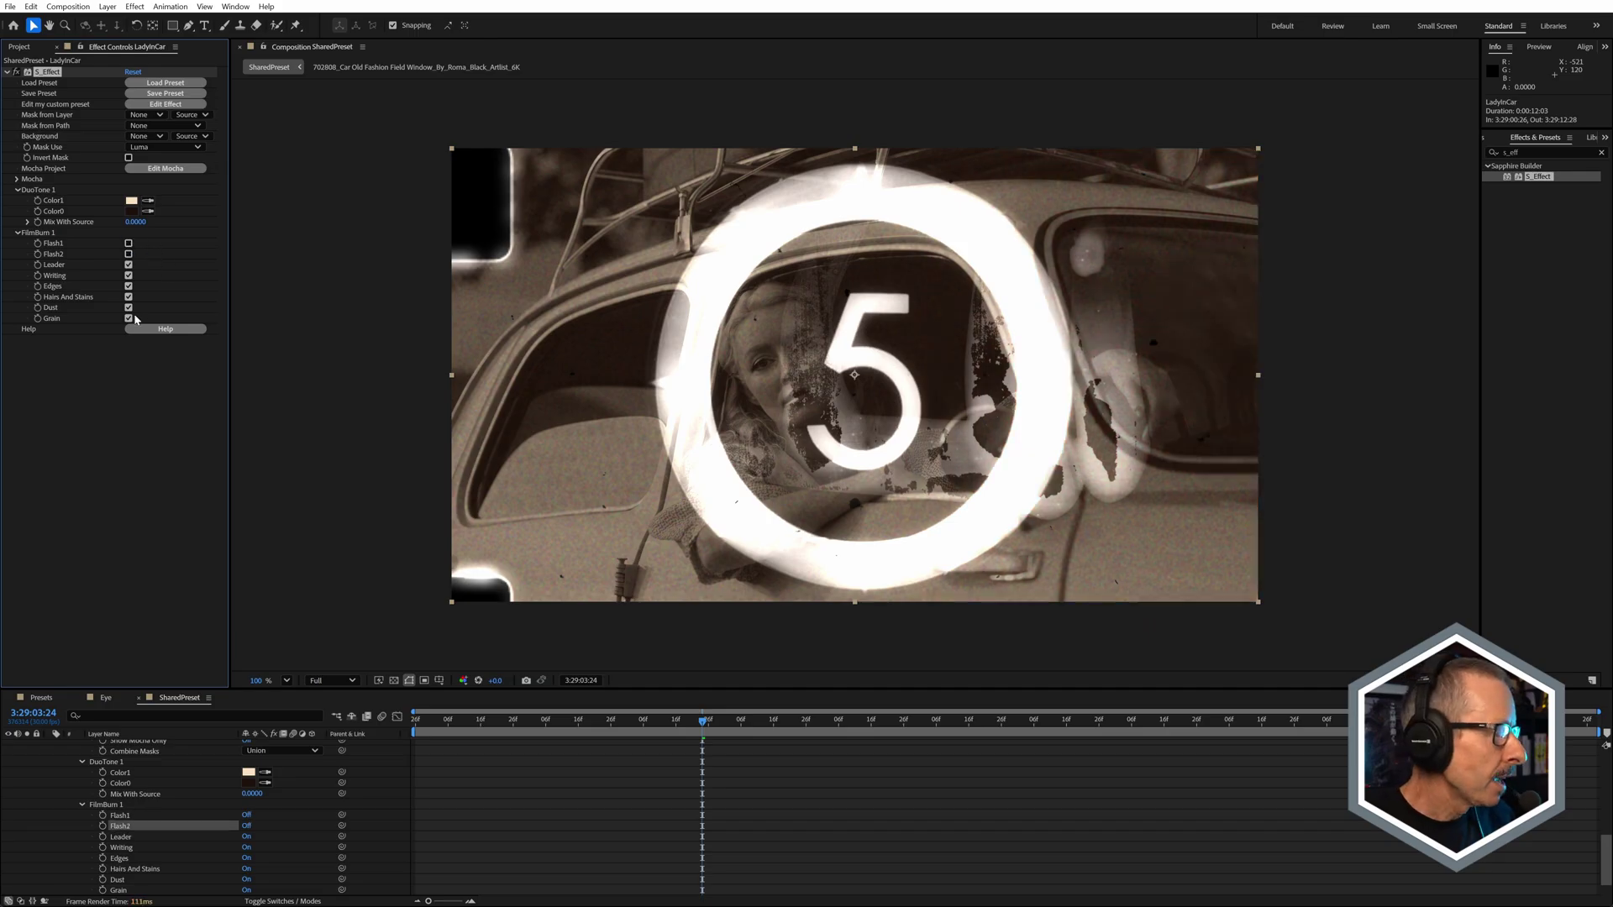
left_click(131, 211)
mouse_move(798, 389)
left_mouse_down()
mouse_move(722, 379)
mouse_move(738, 518)
left_mouse_up()
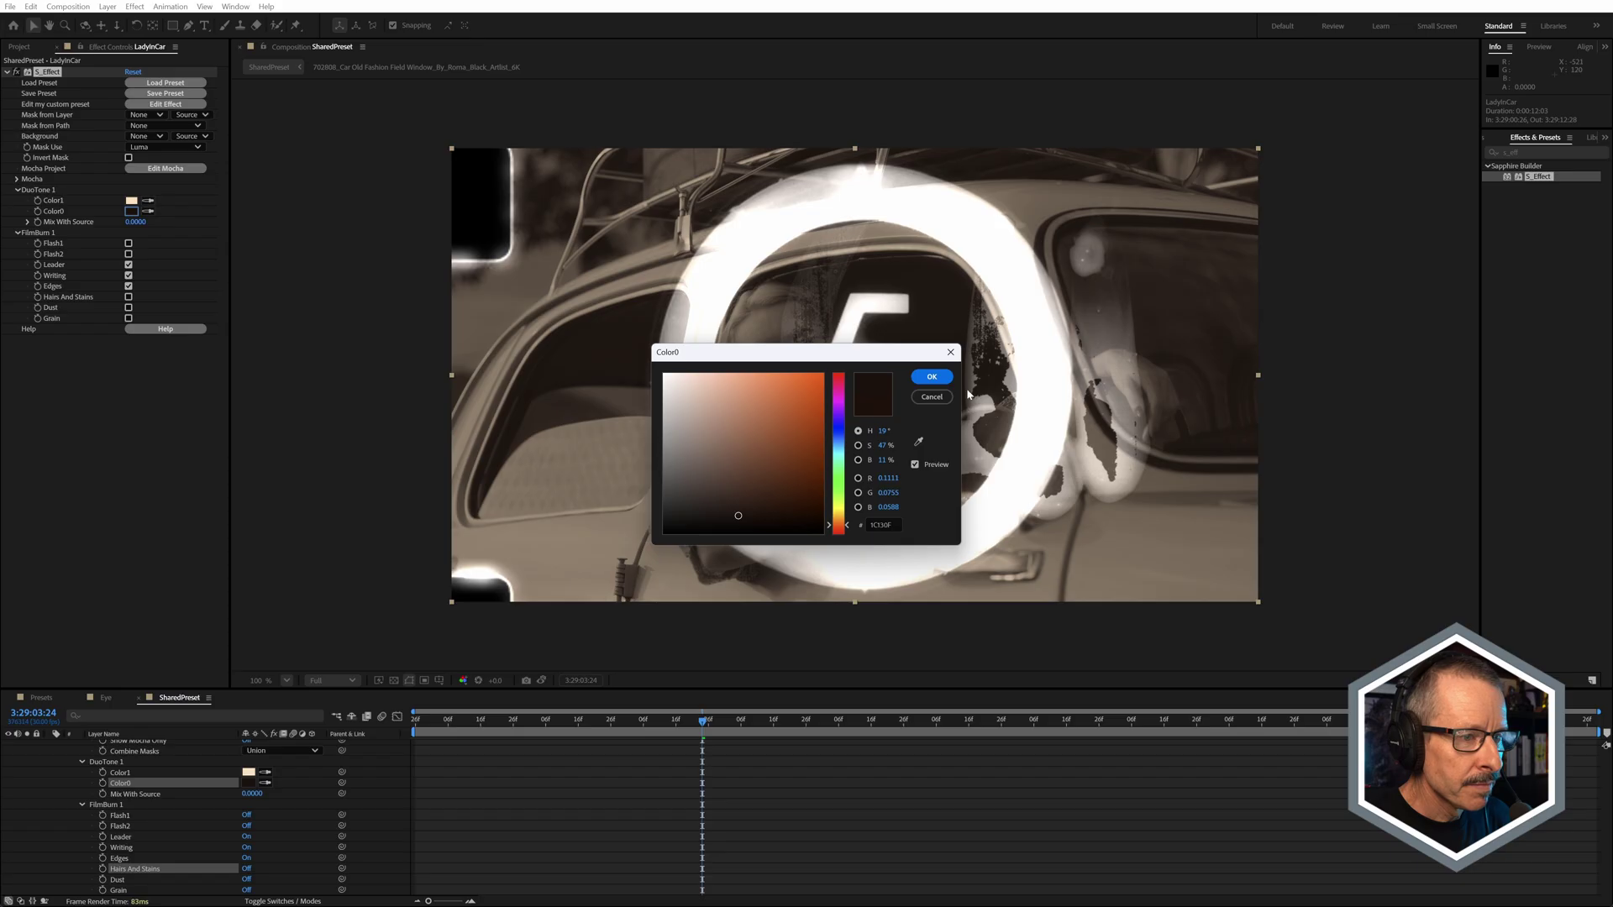
left_click(931, 376)
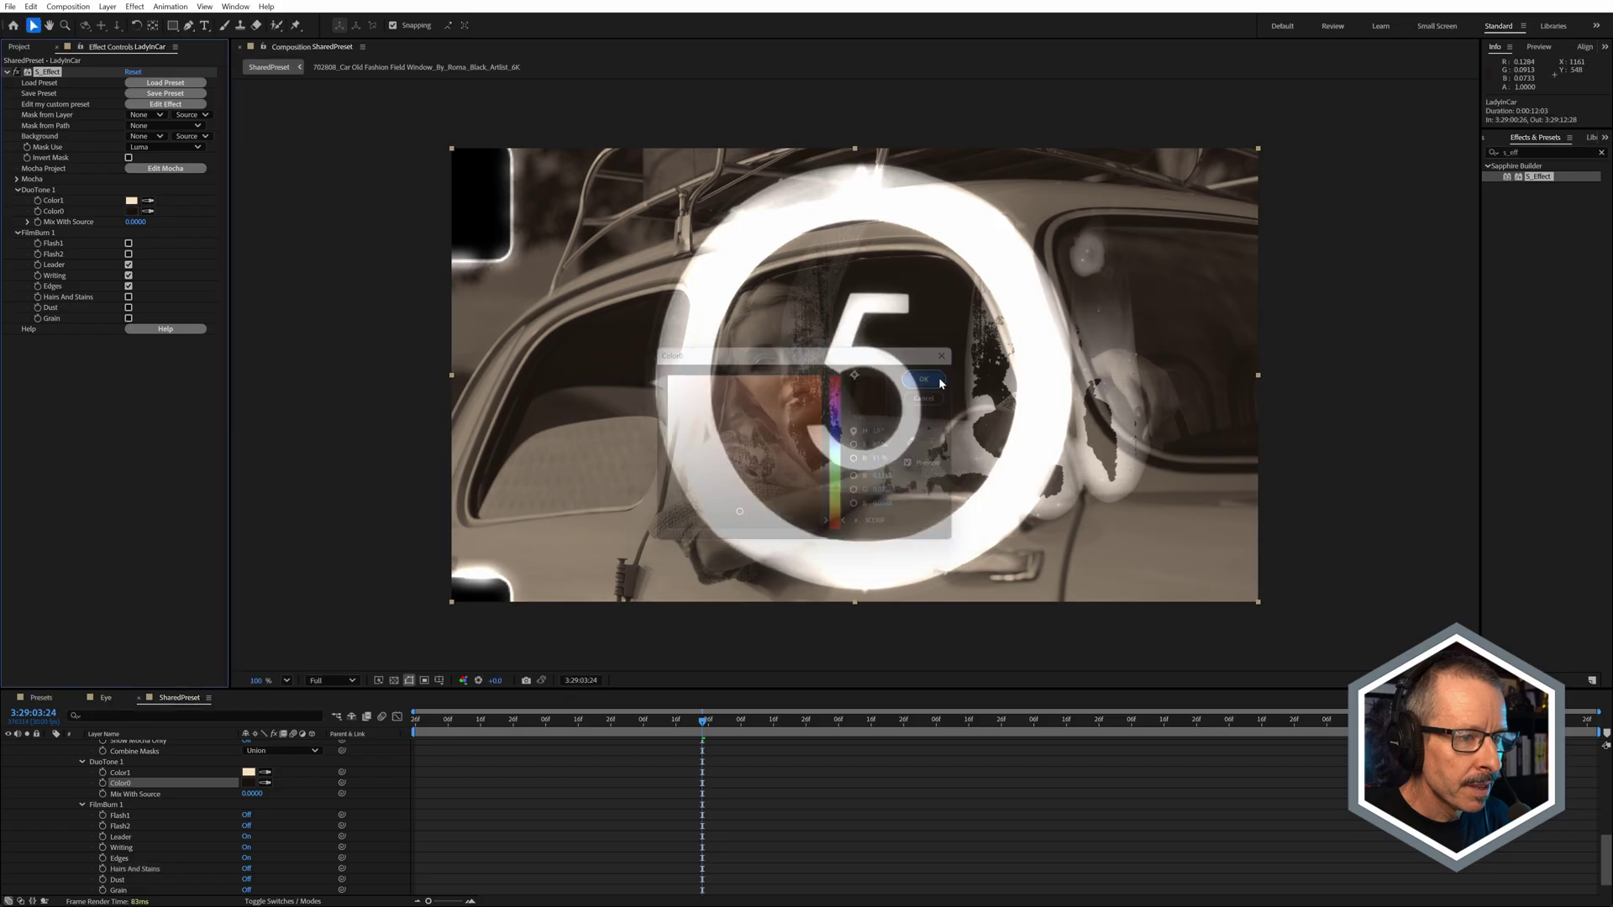
- Open the Sapphire Effect Save dialog from the S_Effect Save Preset button
left_click(177, 94)
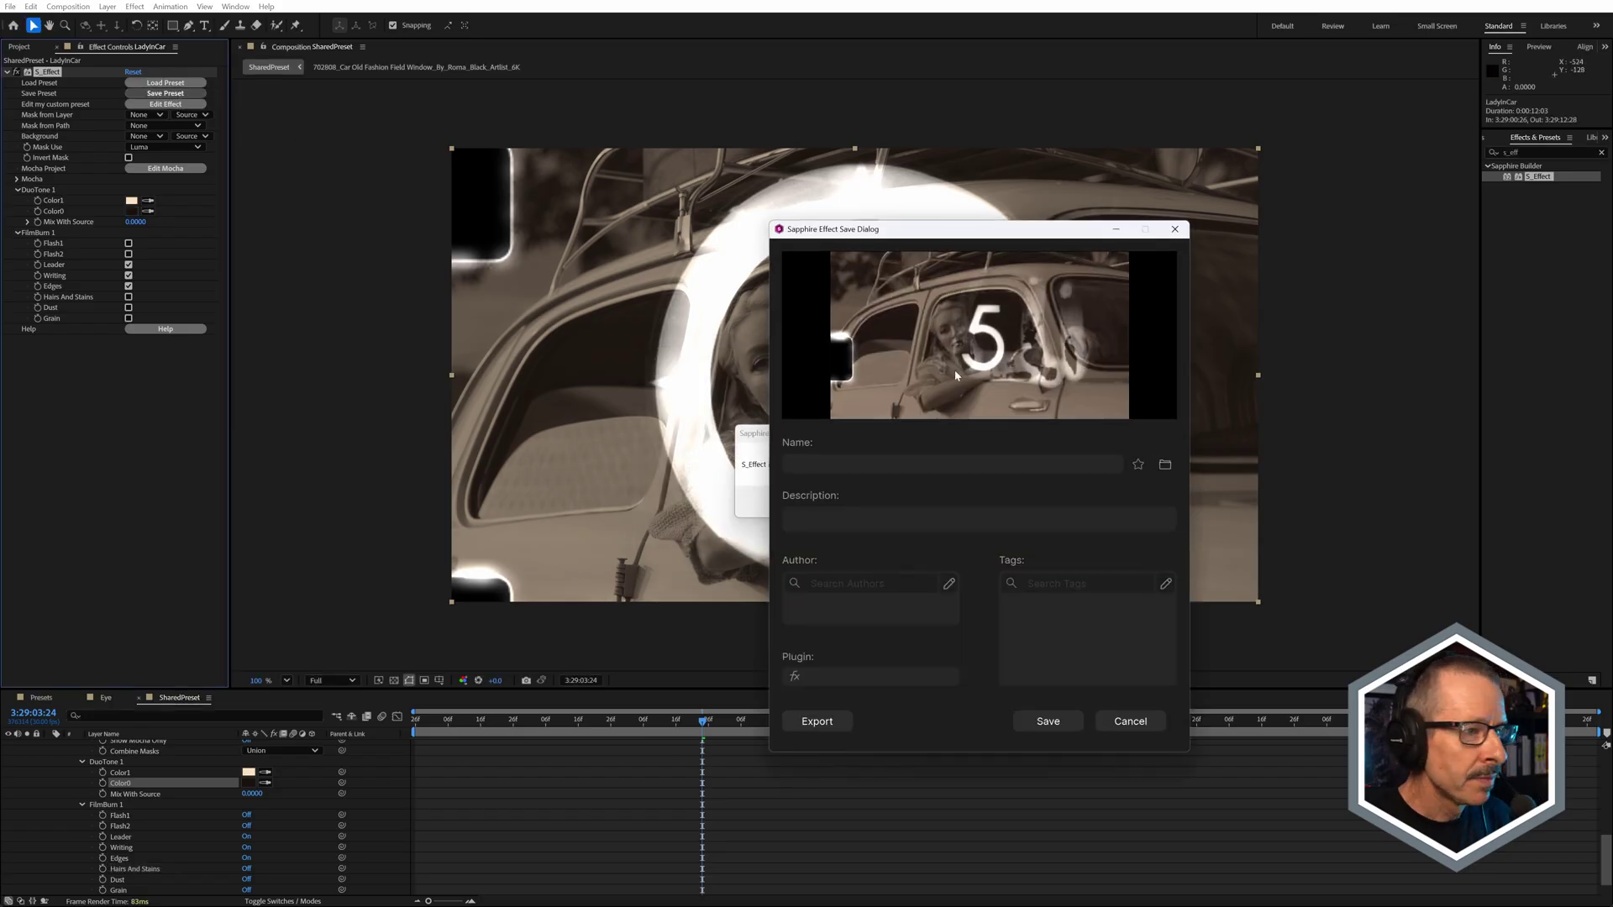